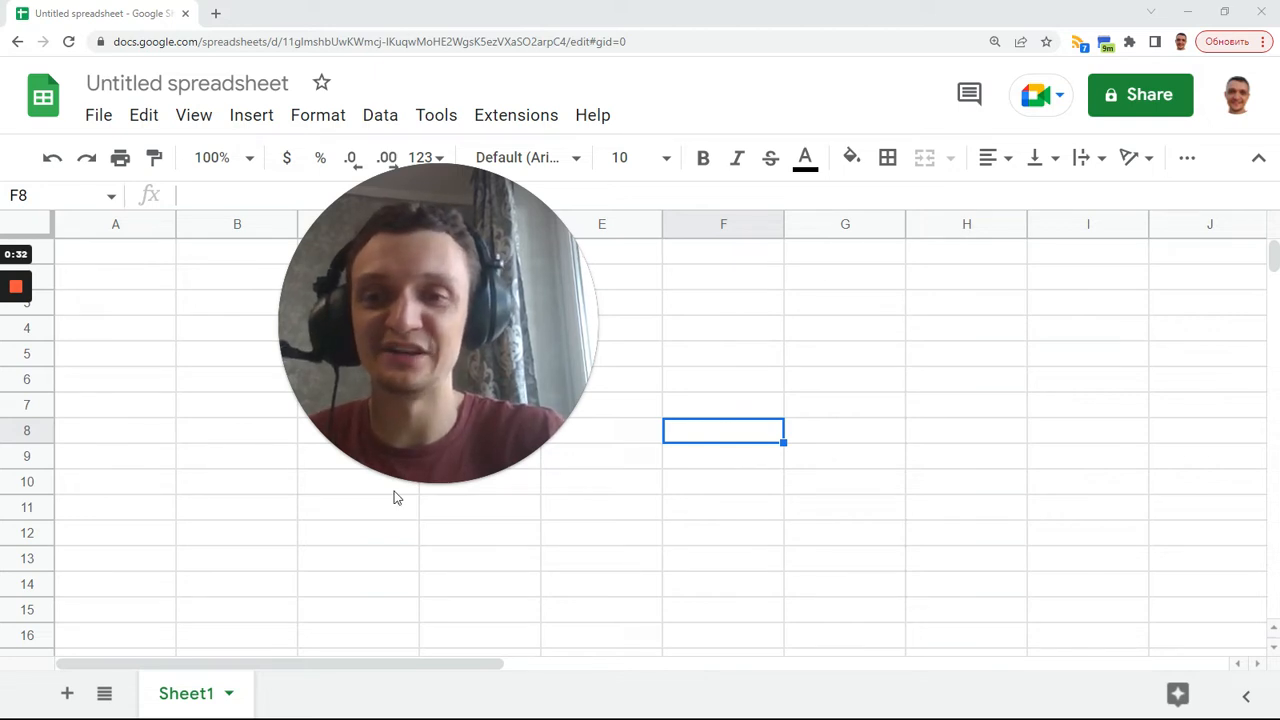
Step: Examine the Order, Number and Fulfilled columns and their checkboxes on the Data sheet
{"action": "mouse_move", "coordinate": [15, 345]}
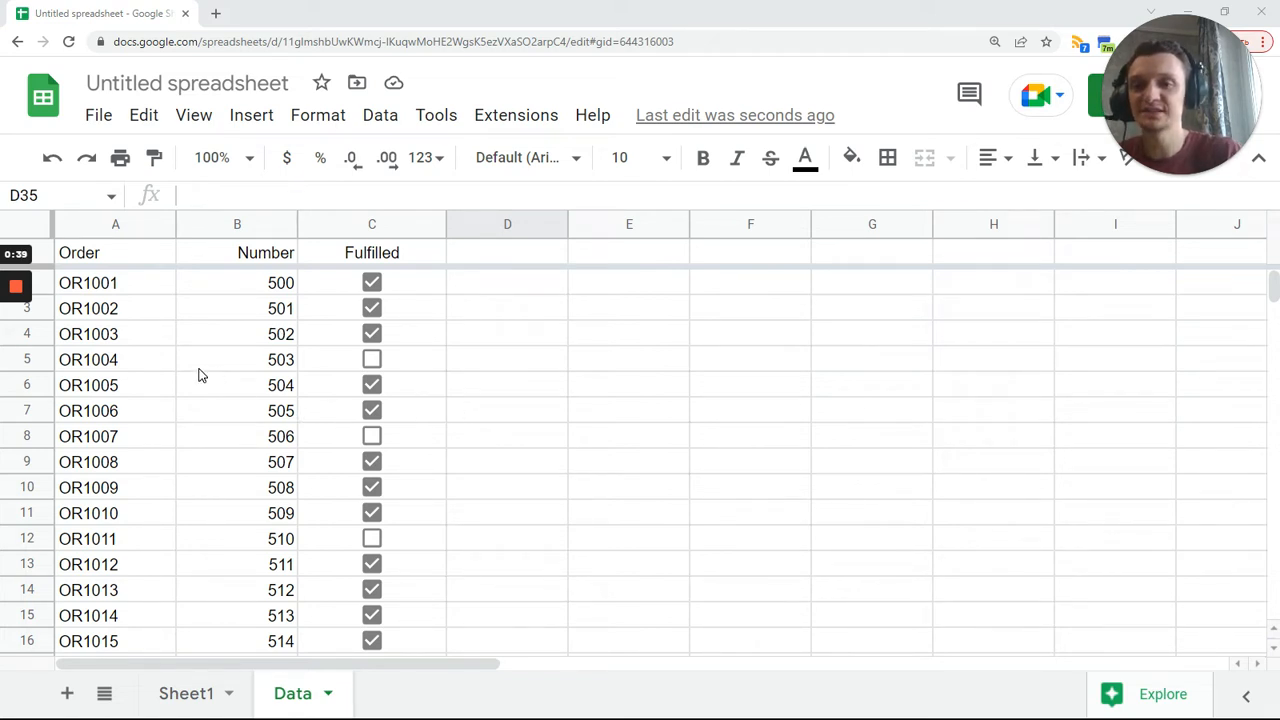
{"action": "left_click", "coordinate": [115, 257]}
{"action": "left_click", "coordinate": [234, 257]}
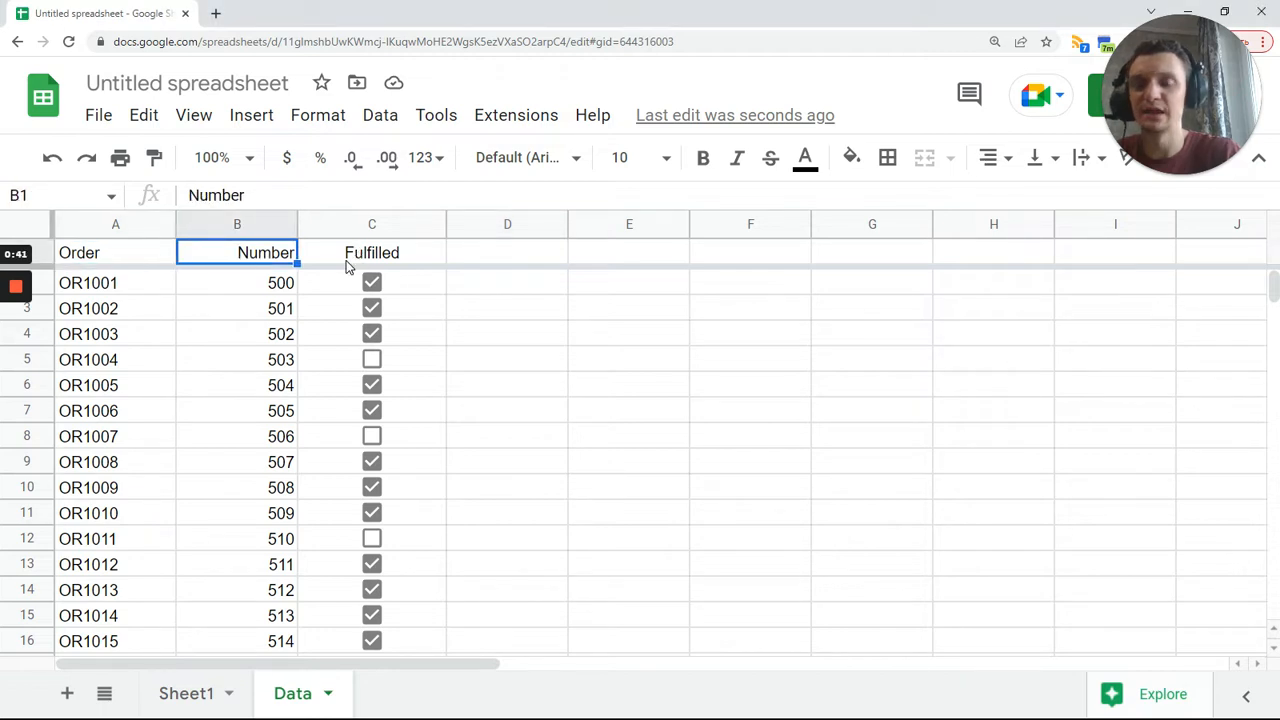
{"action": "left_click", "coordinate": [360, 258]}
{"action": "scroll", "coordinate": [278, 340], "scroll_direction": "down", "scroll_amount": 10}
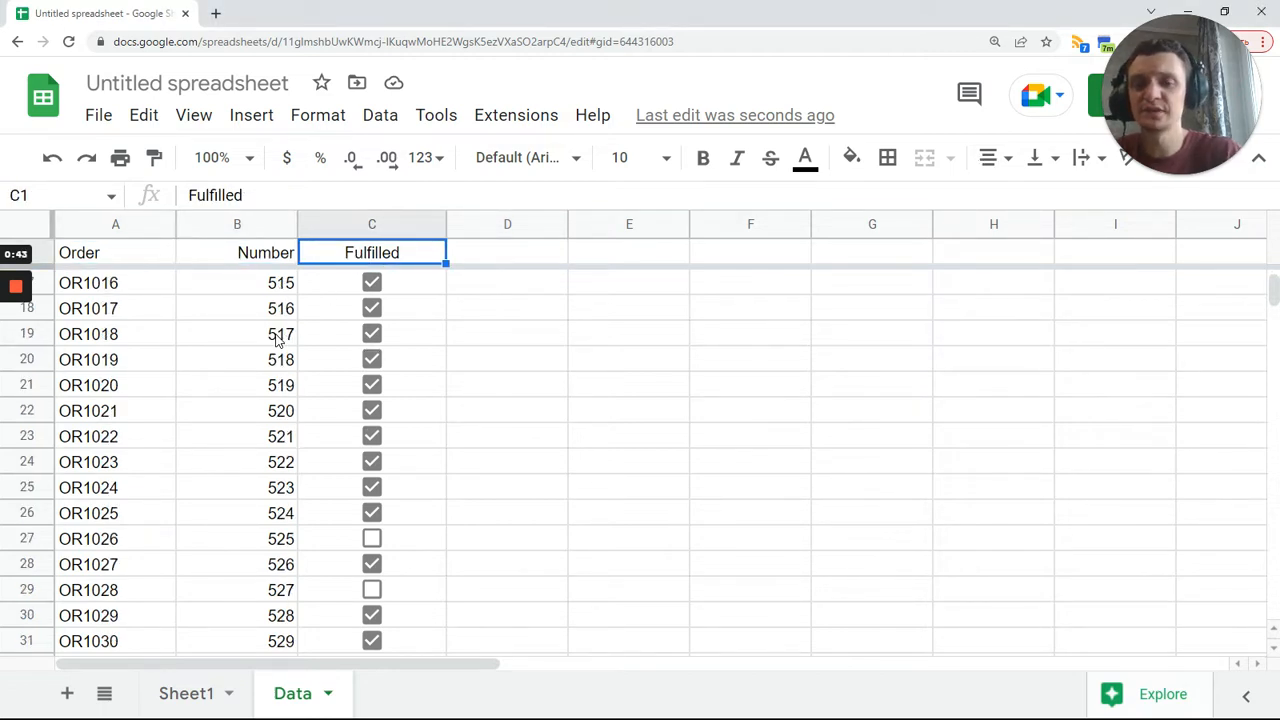
{"action": "scroll", "coordinate": [391, 440], "scroll_direction": "up", "scroll_amount": 8}
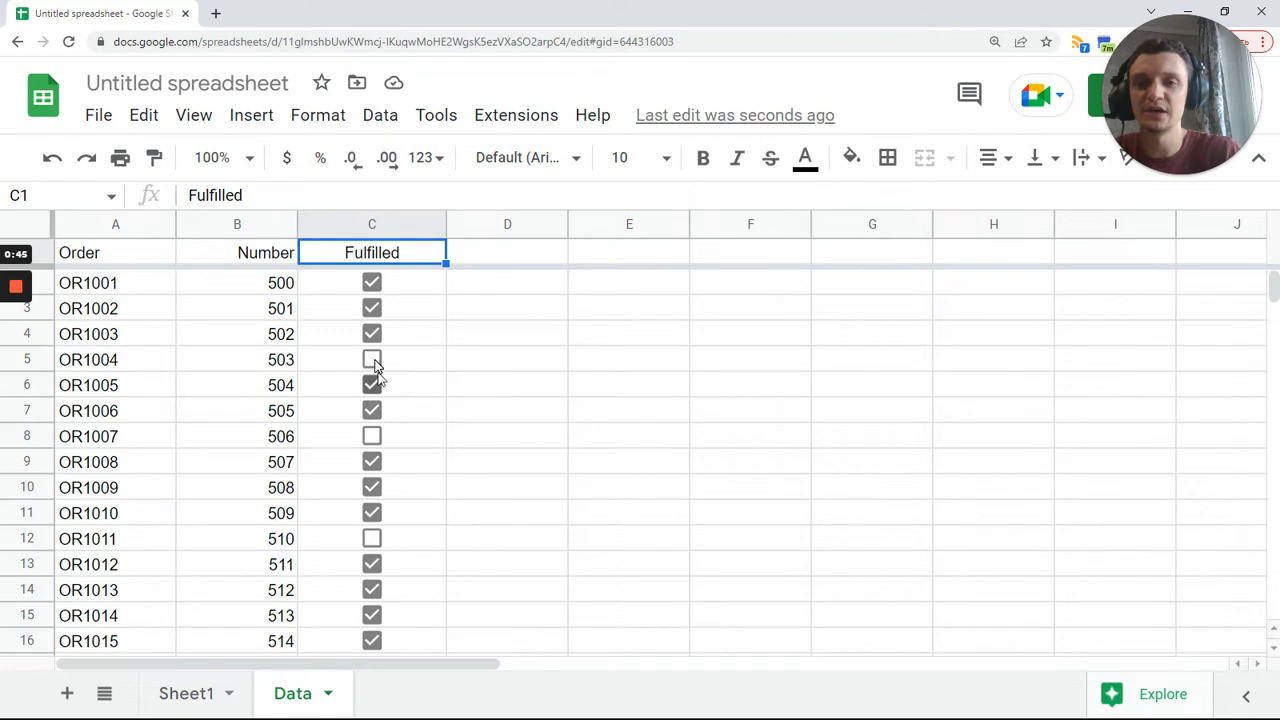
{"action": "scroll", "coordinate": [357, 460], "scroll_direction": "down", "scroll_amount": 7}
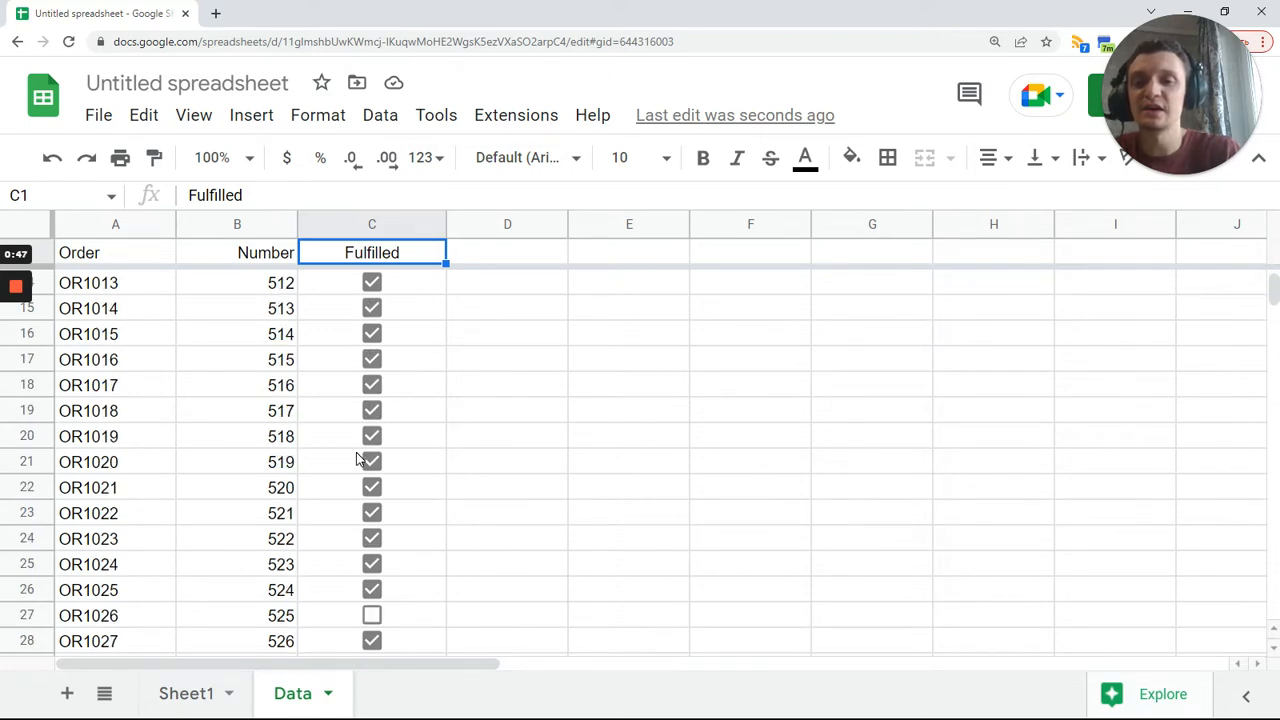
{"action": "scroll", "coordinate": [348, 480], "scroll_direction": "down", "scroll_amount": 3}
Step: Start a FILTER formula in Sheet1 cell A2 with the array {Data!A:A,Data!B:B,Data!C:C} as its range
{"action": "left_click", "coordinate": [194, 694]}
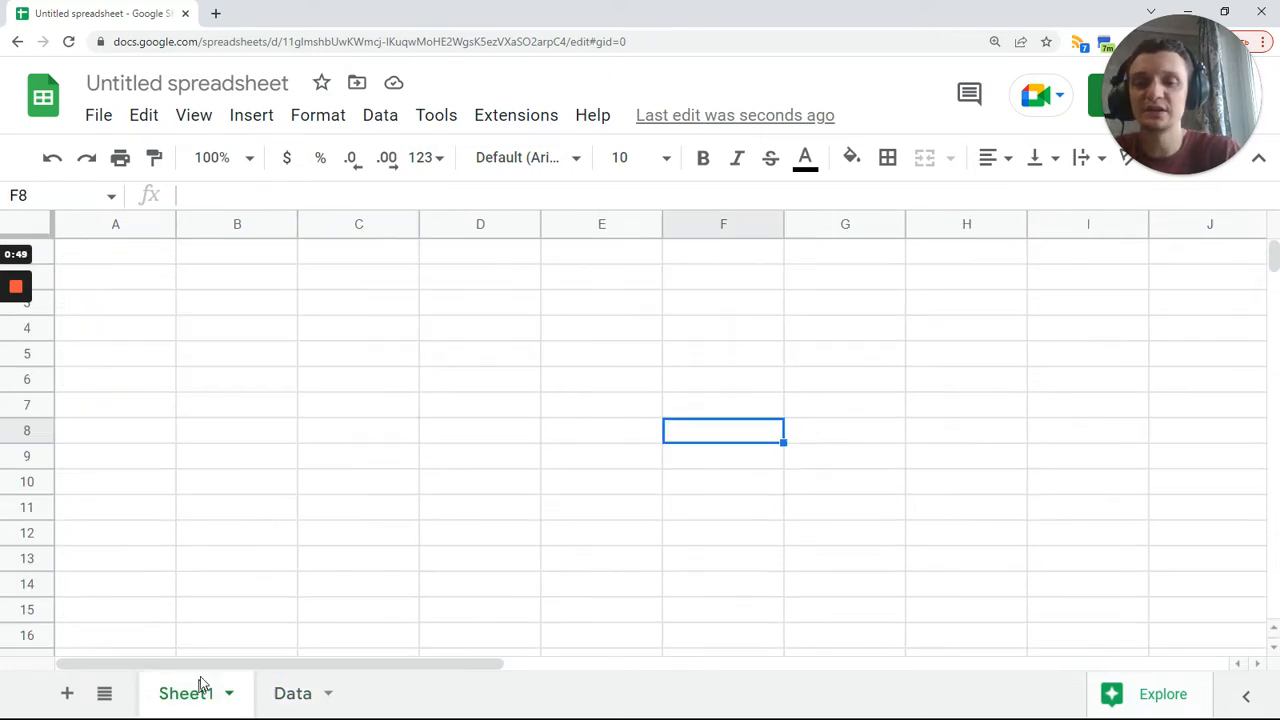
{"action": "left_click", "coordinate": [146, 288]}
{"action": "type", "text": "=FILTER("}
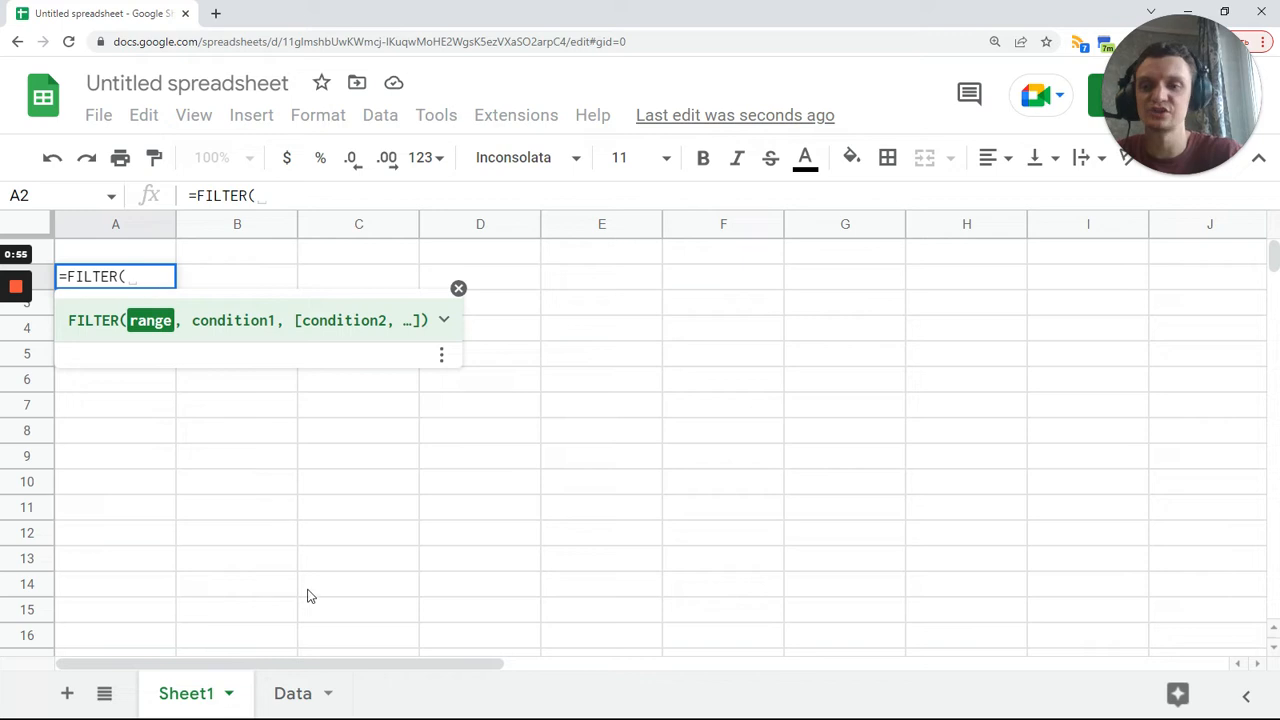
{"action": "type", "text": "{"}
{"action": "left_click", "coordinate": [291, 697]}
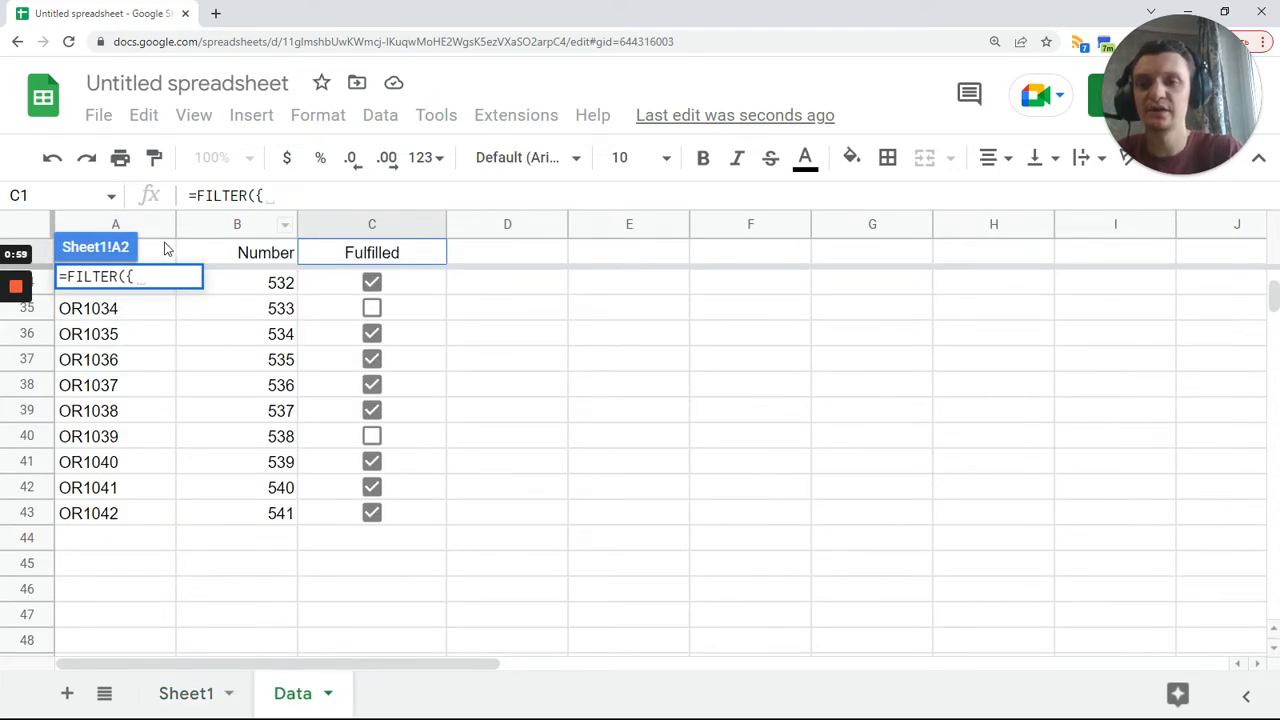
{"action": "left_click", "coordinate": [150, 228]}
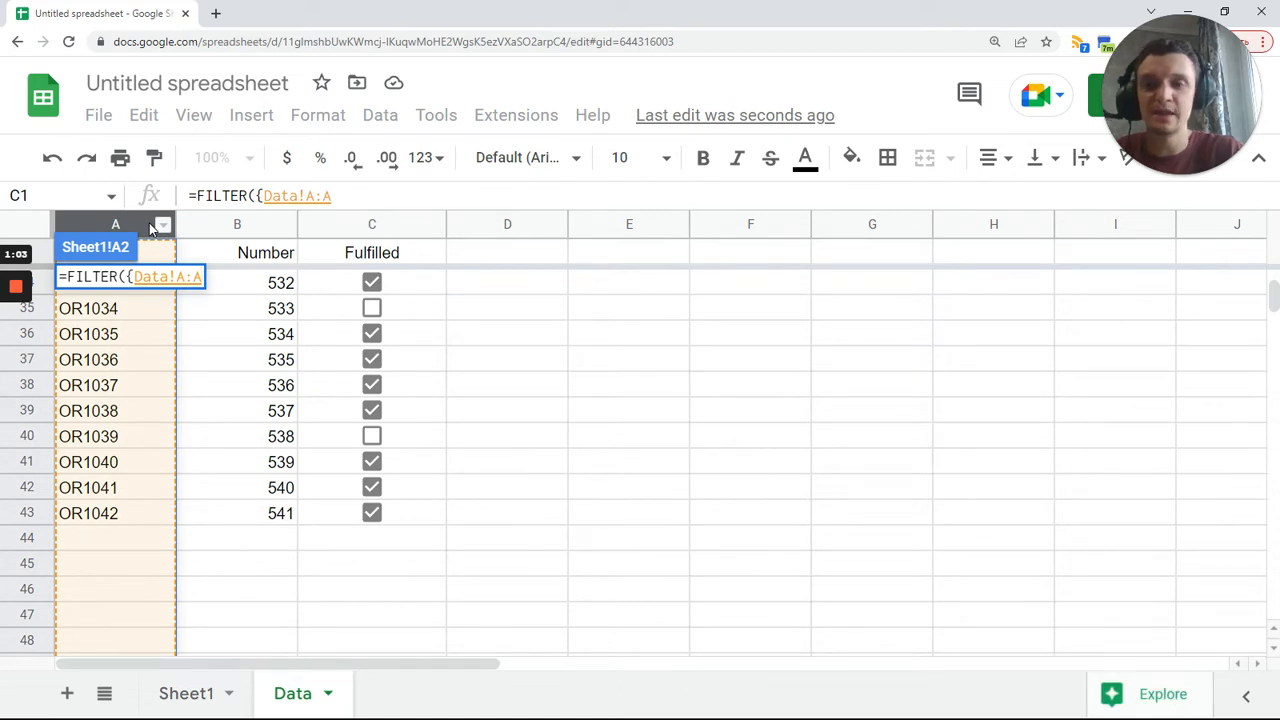
{"action": "type", "text": ","}
{"action": "left_click", "coordinate": [255, 226]}
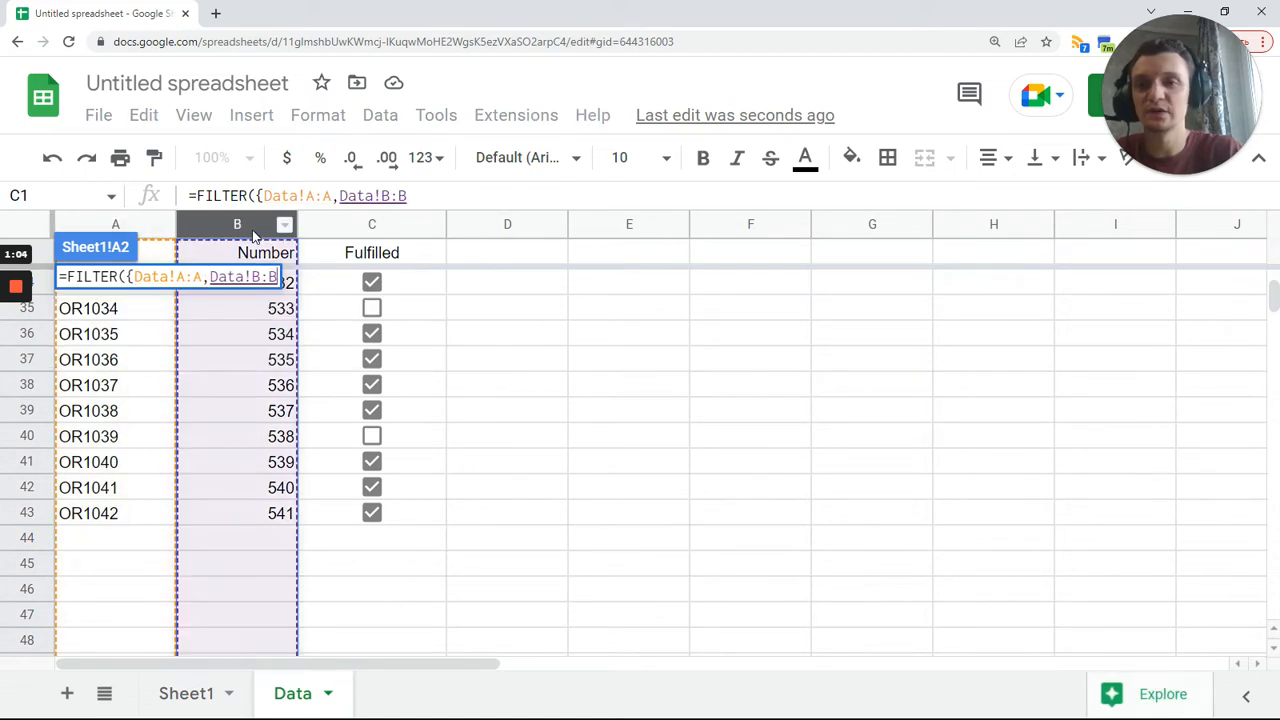
{"action": "type", "text": ","}
{"action": "left_click", "coordinate": [366, 228]}
{"action": "type", "text": "}"}
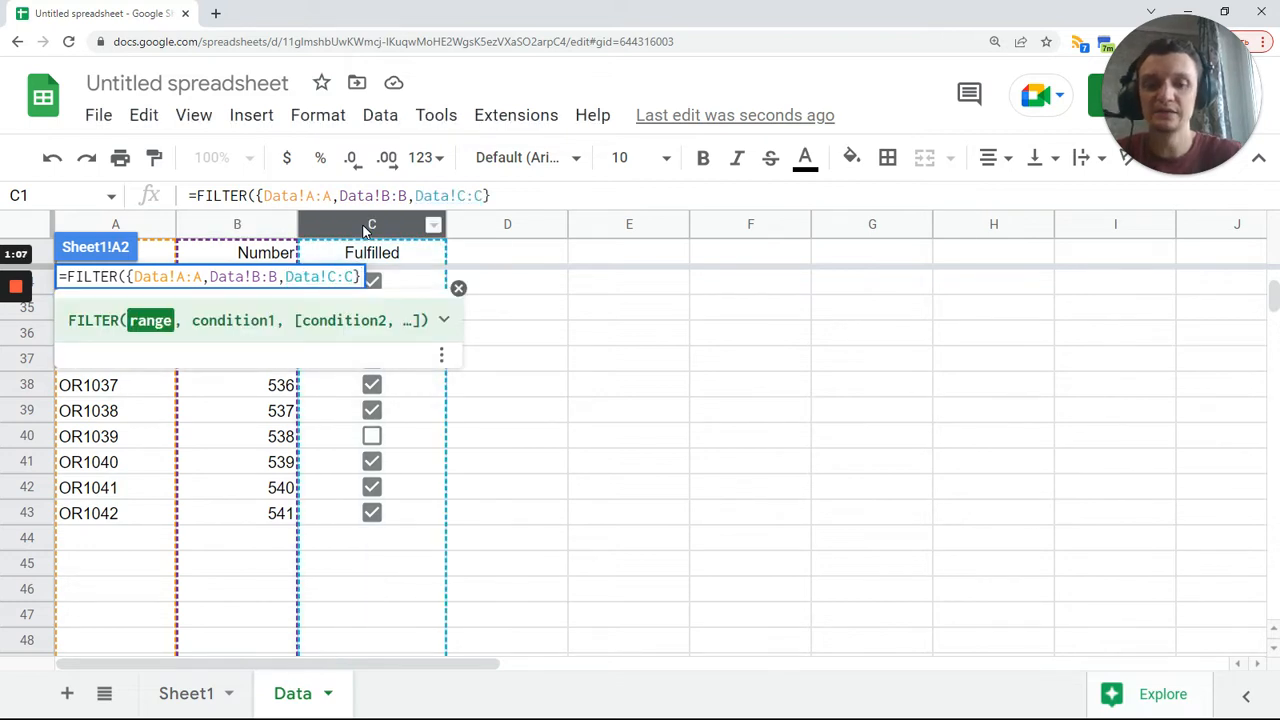
Step: Complete the FILTER formula with the condition Data!C:C=false
{"action": "type", "text": ","}
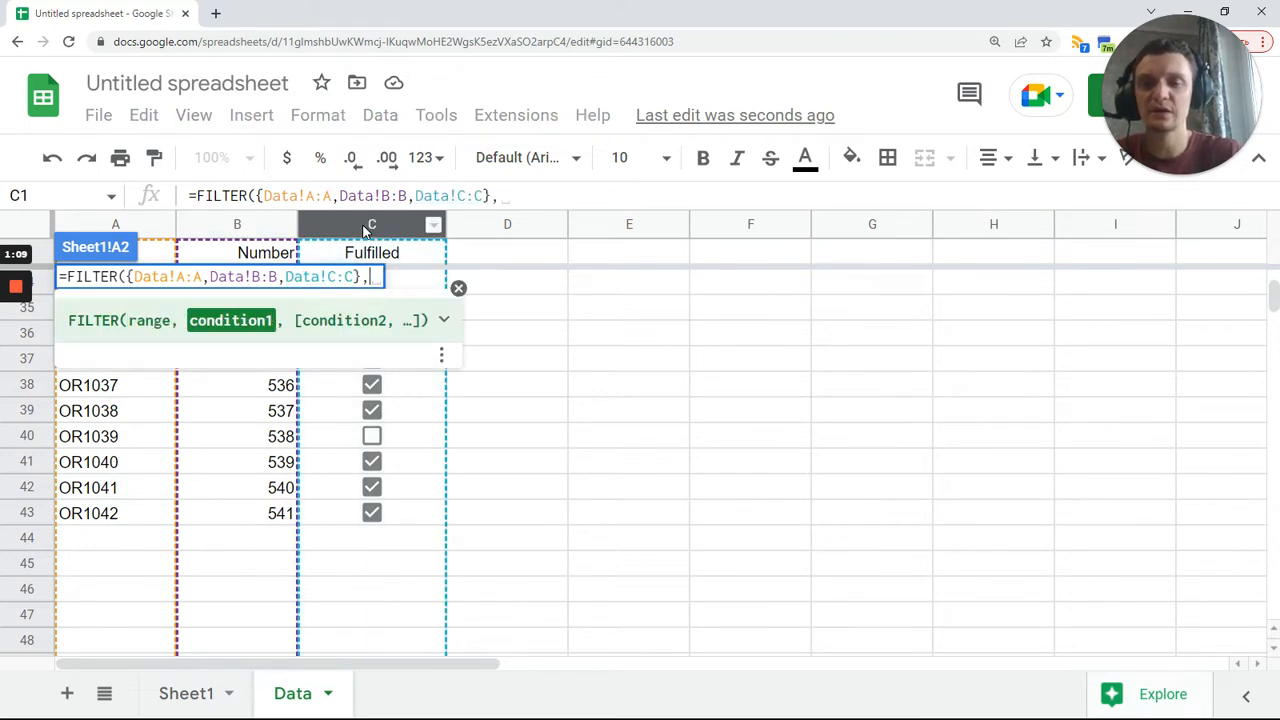
{"action": "left_click", "coordinate": [361, 226]}
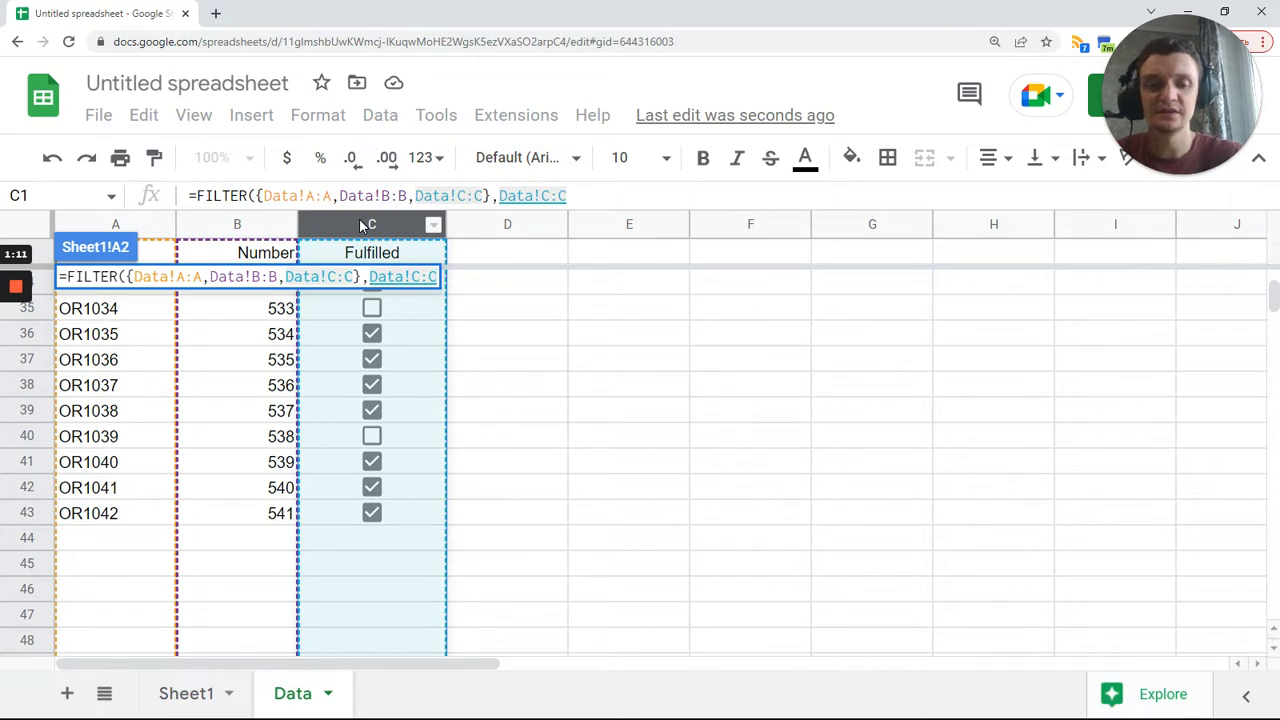
{"action": "type", "text": "=false"}
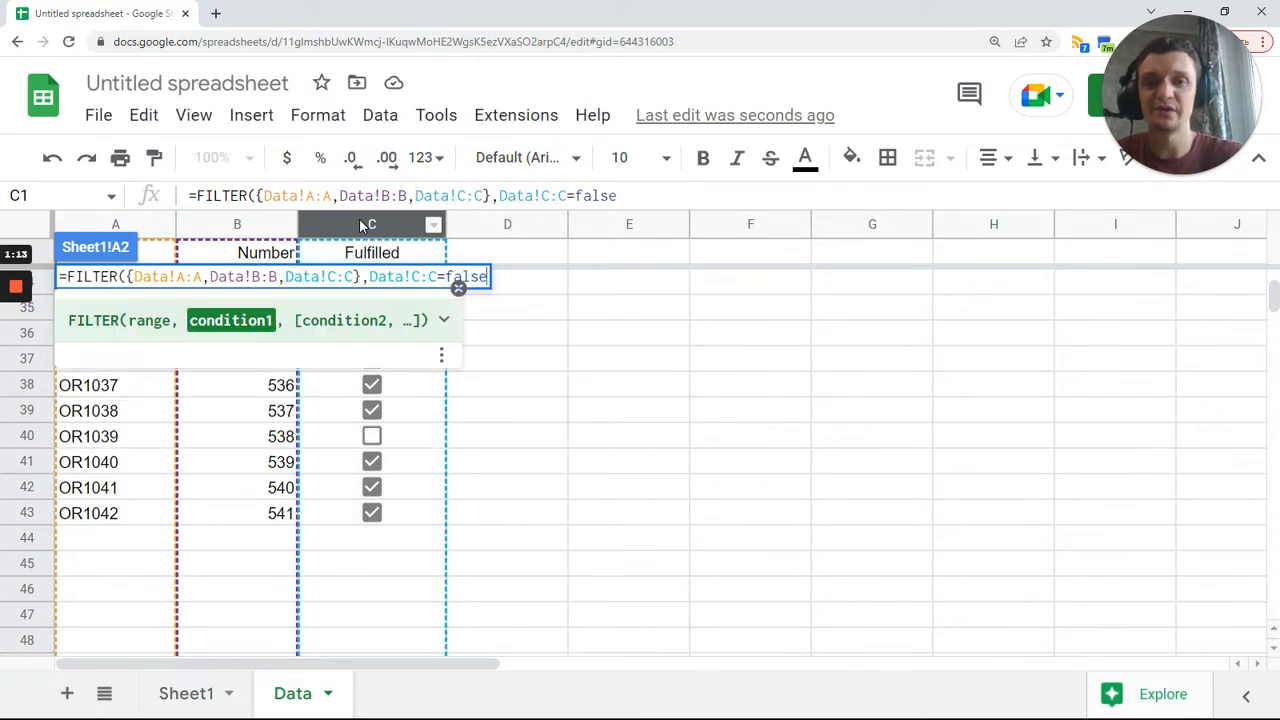
{"action": "key", "text": "Return"}
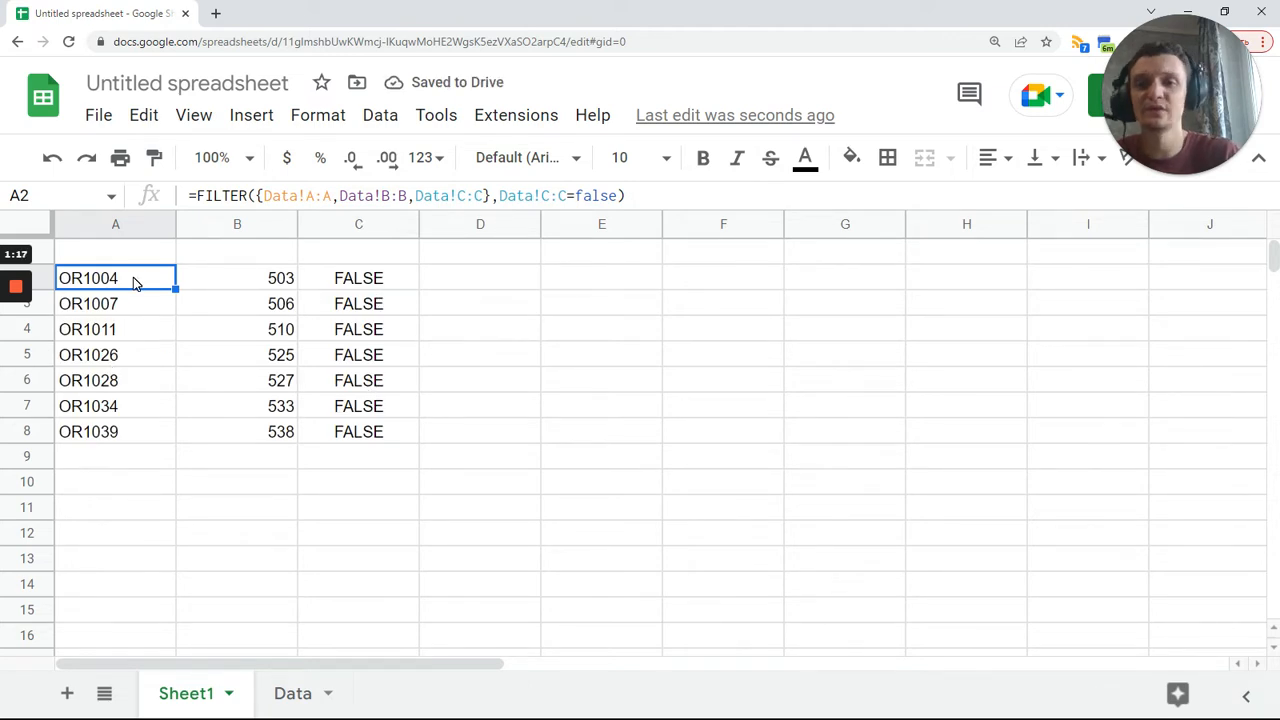
Step: Remove the Data!C:C column from the array in the A2 FILTER formula, leaving {Data!A:A,Data!B:B}
{"action": "left_click_drag", "start_coordinate": [408, 195], "coordinate": [484, 195]}
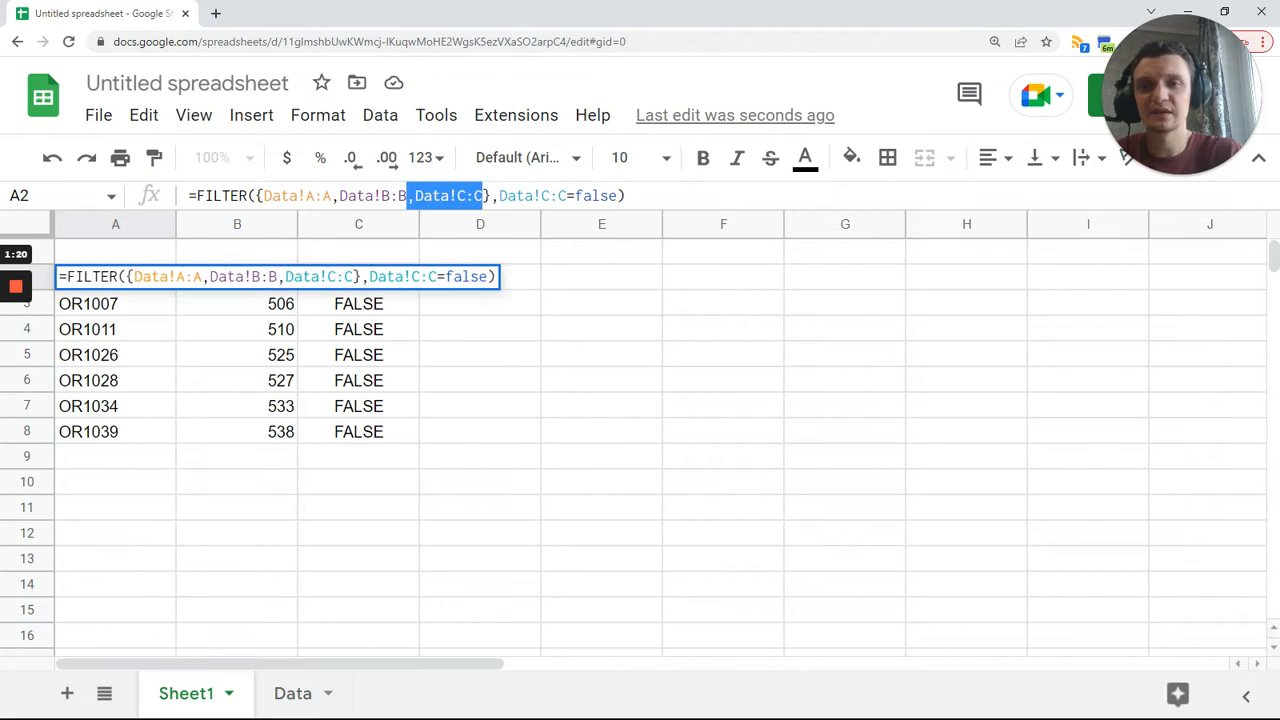
{"action": "key", "text": "BackSpace"}
{"action": "key", "text": "Return"}
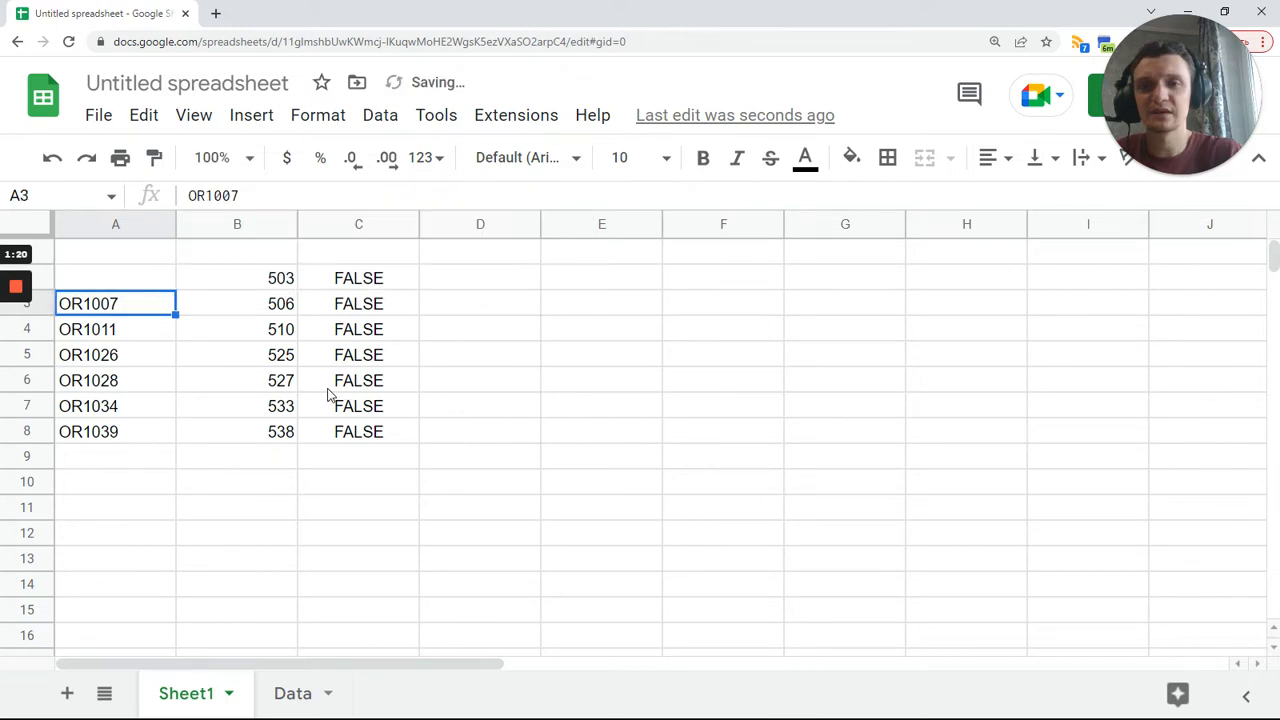
{"action": "left_click_drag", "start_coordinate": [131, 279], "coordinate": [280, 285]}
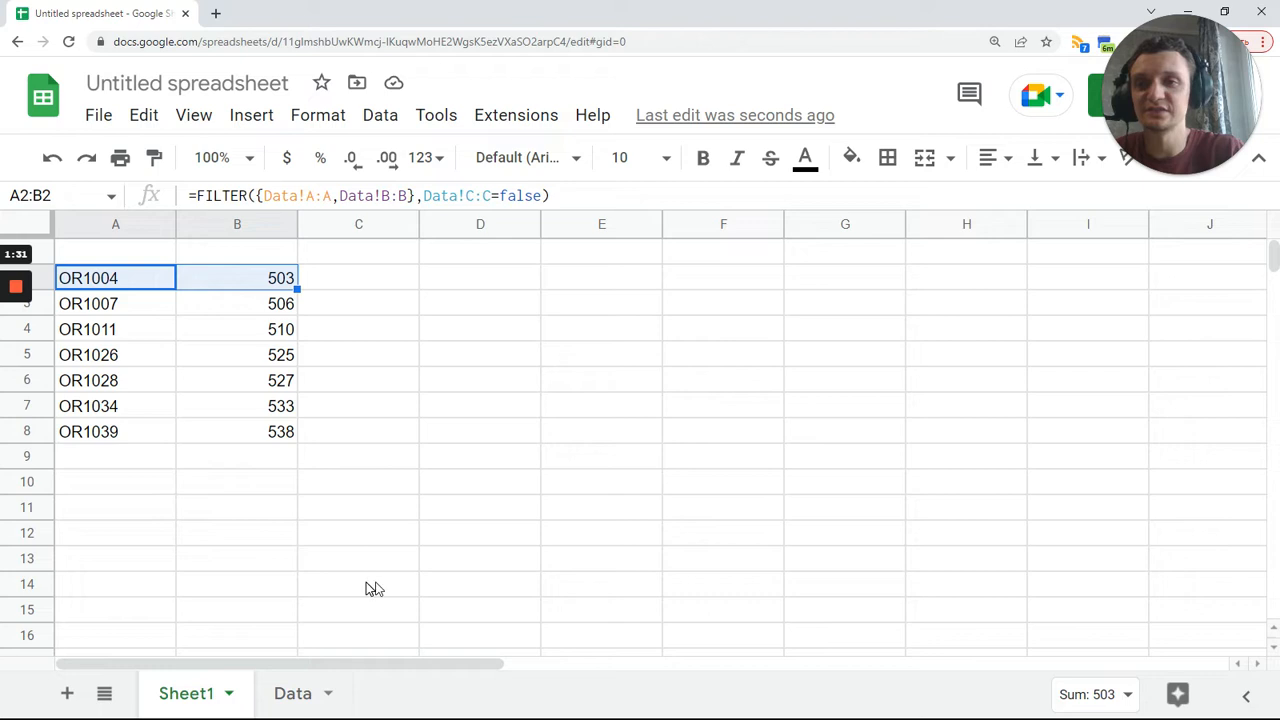
{"action": "left_click", "coordinate": [290, 485]}
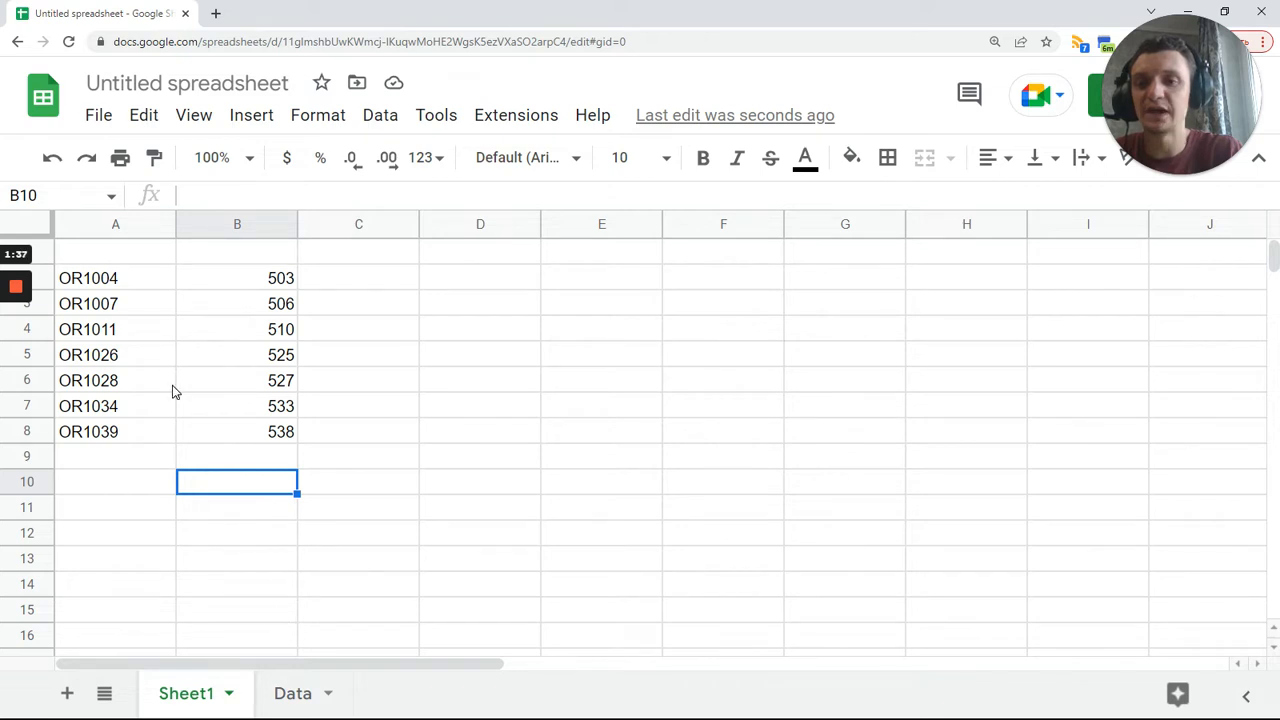
Step: Check the Fulfilled column on the Data sheet and add row(Data!A:A) as the third array element in Sheet1's A2 FILTER formula
{"action": "left_click", "coordinate": [303, 695]}
{"action": "left_click", "coordinate": [394, 220]}
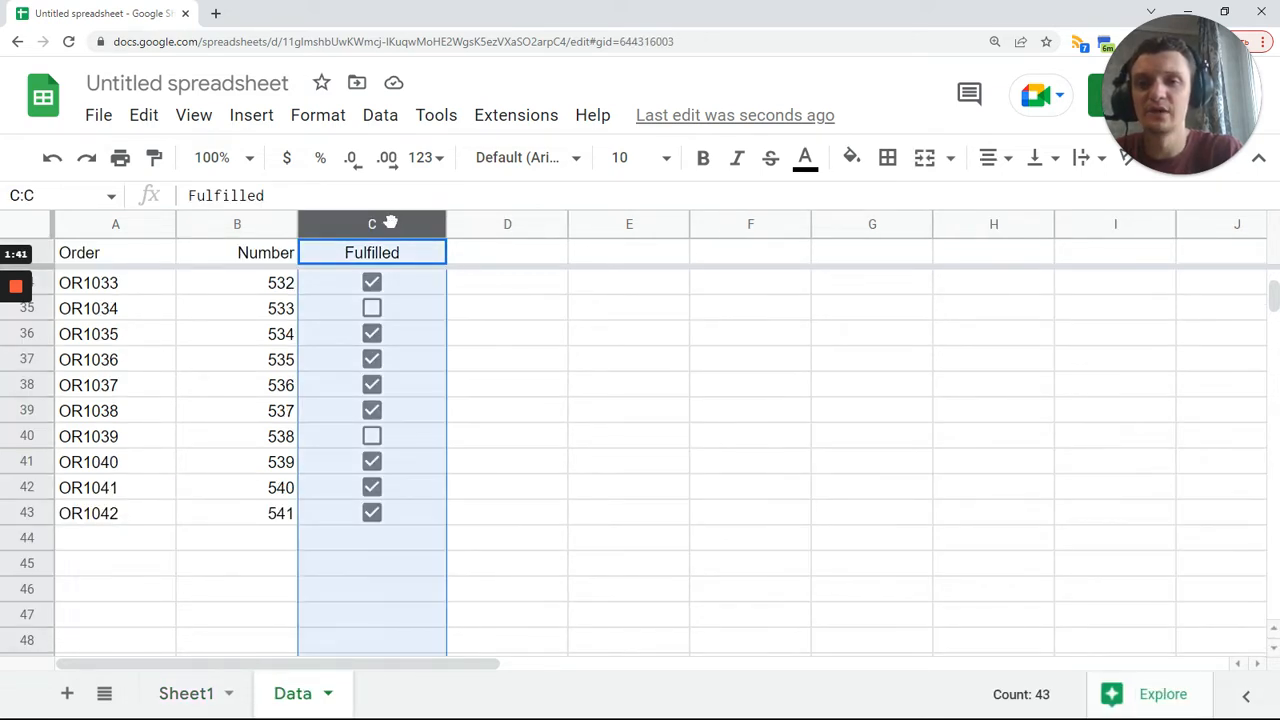
{"action": "left_click", "coordinate": [237, 340]}
{"action": "left_click", "coordinate": [180, 692]}
{"action": "left_click", "coordinate": [100, 280]}
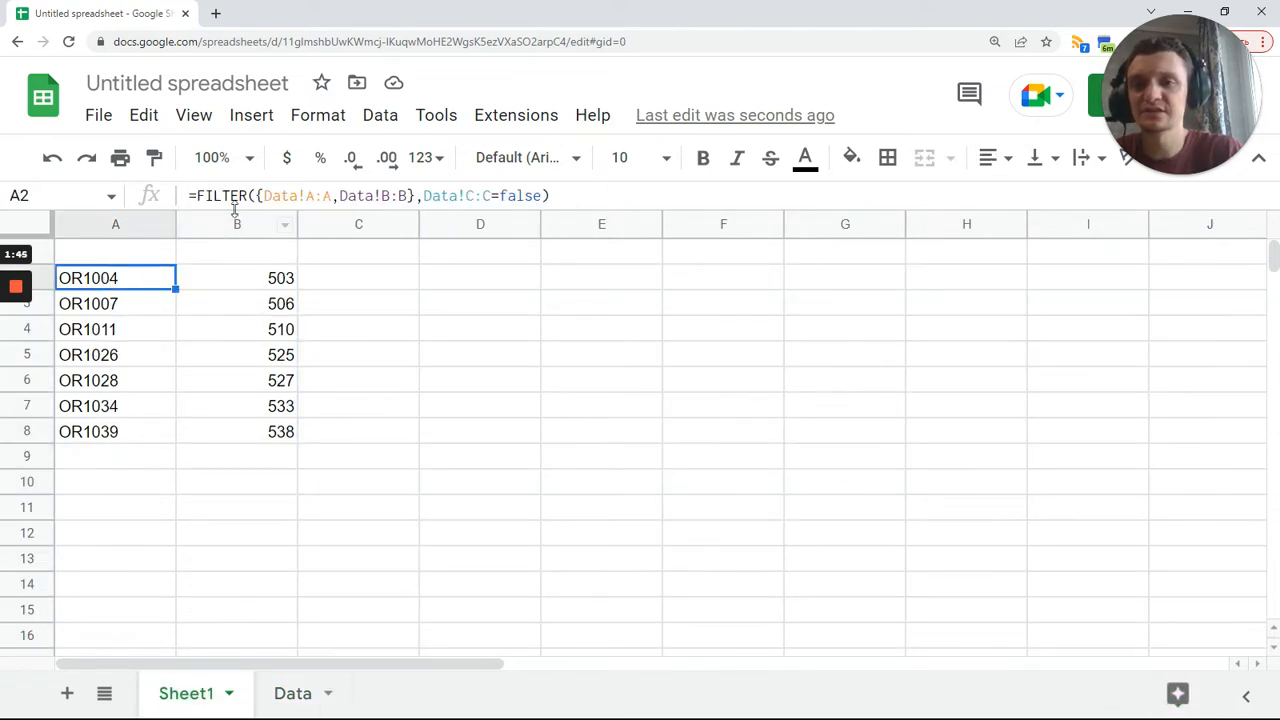
{"action": "left_click", "coordinate": [408, 196]}
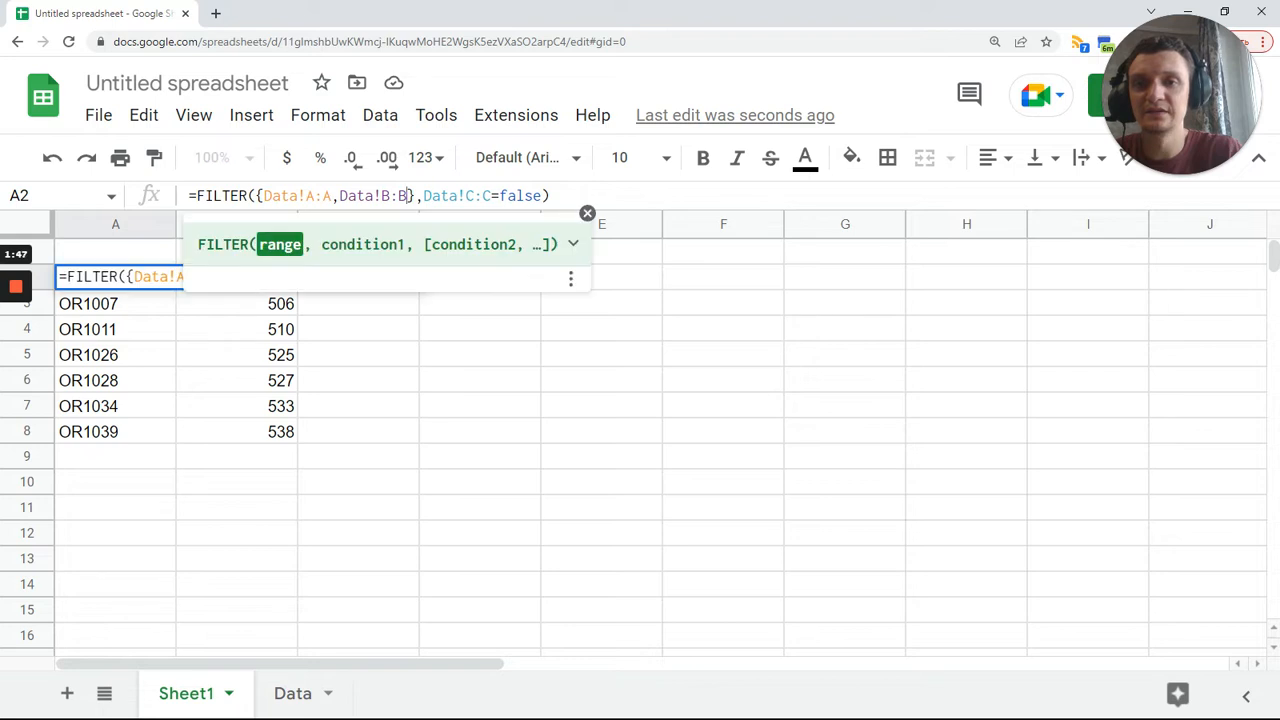
{"action": "left_click_drag", "start_coordinate": [331, 196], "coordinate": [264, 196]}
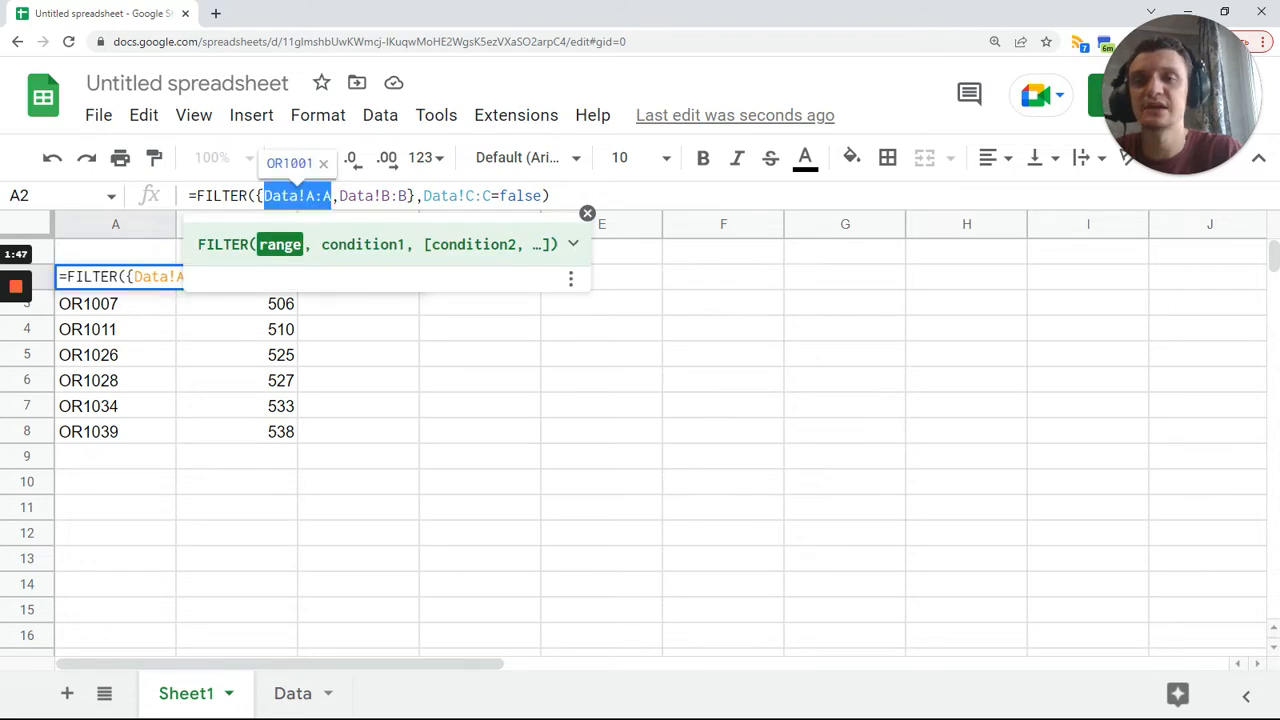
{"action": "left_click", "coordinate": [408, 196]}
{"action": "type", "text": ","}
{"action": "type", "text": "row(Data!A:A)"}
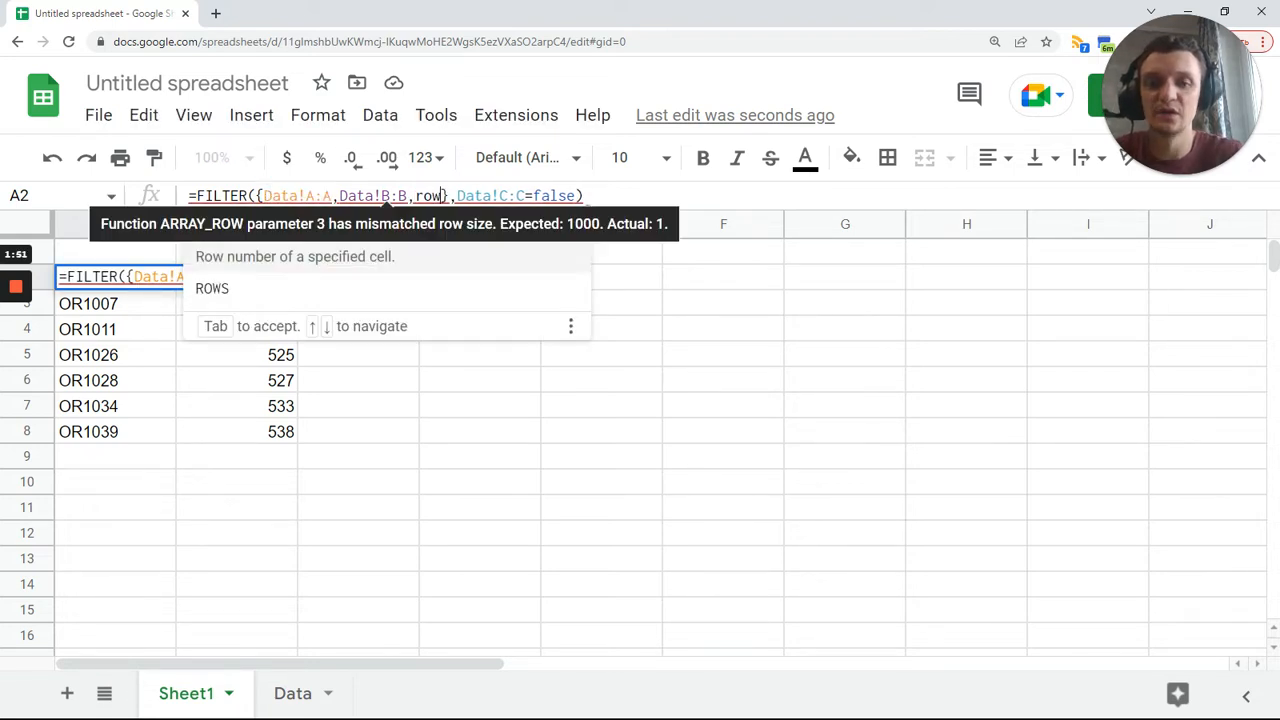
{"action": "key", "text": "Return"}
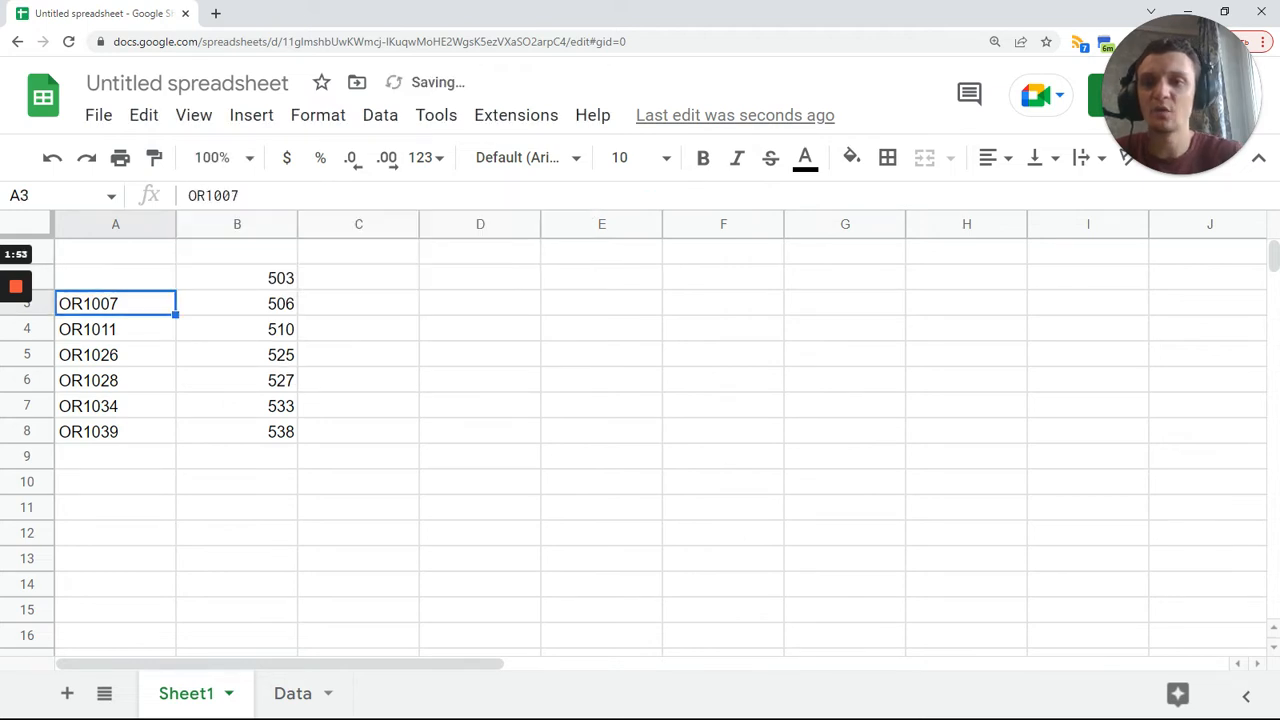
Step: Add a second condition, Data!A:A<>"", to the A2 FILTER formula to exclude rows with no order
{"action": "left_click", "coordinate": [172, 288]}
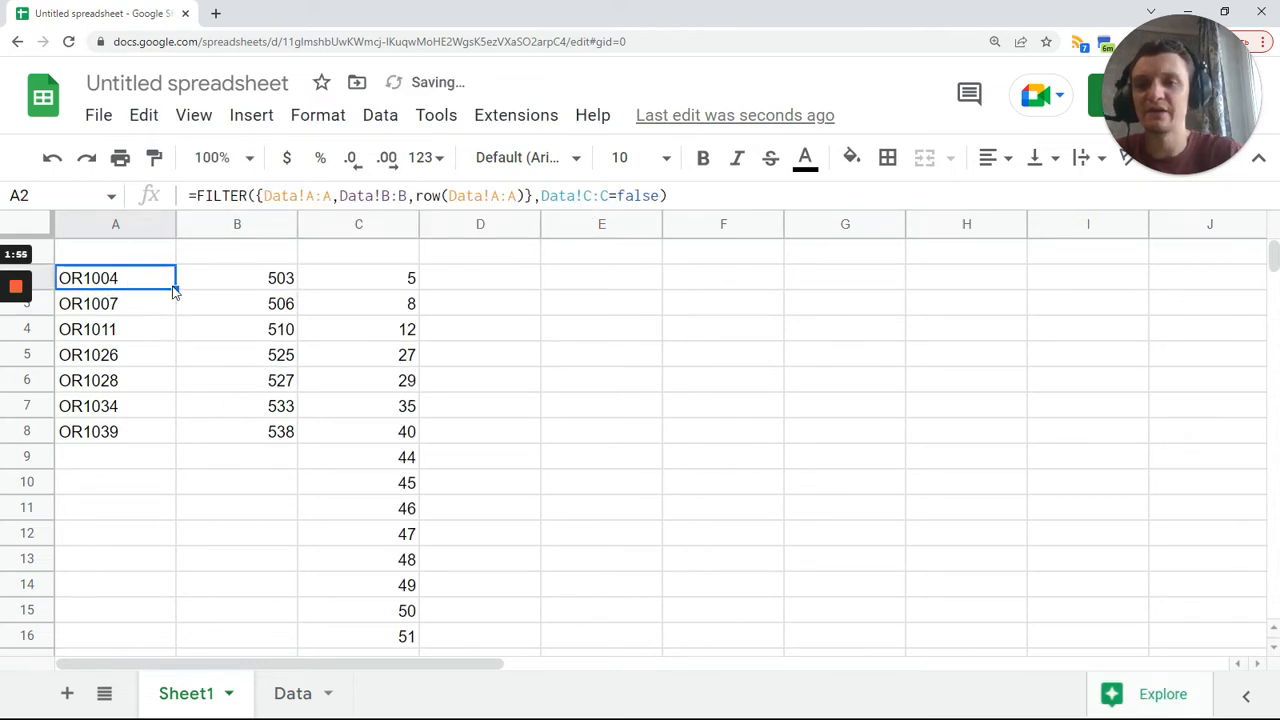
{"action": "left_click", "coordinate": [381, 289]}
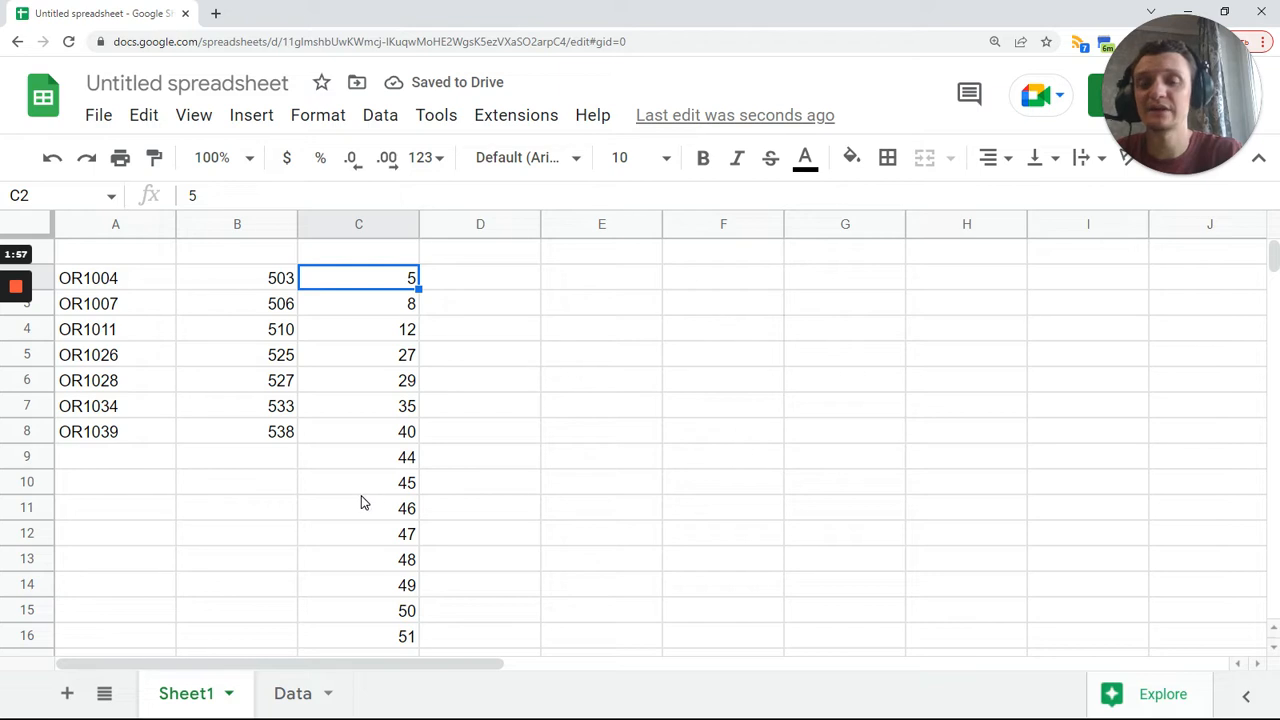
{"action": "scroll", "coordinate": [280, 484], "scroll_direction": "down", "scroll_amount": 8}
{"action": "scroll", "coordinate": [280, 484], "scroll_direction": "up", "scroll_amount": 8}
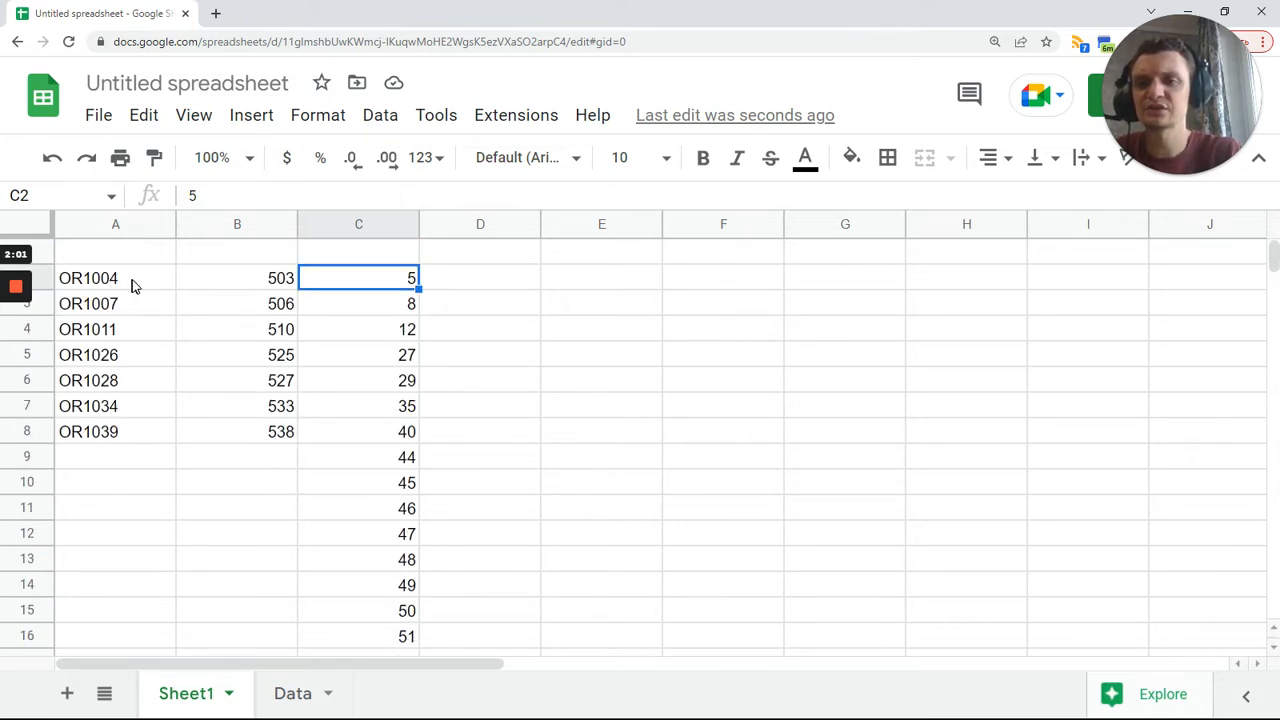
{"action": "left_click", "coordinate": [134, 286]}
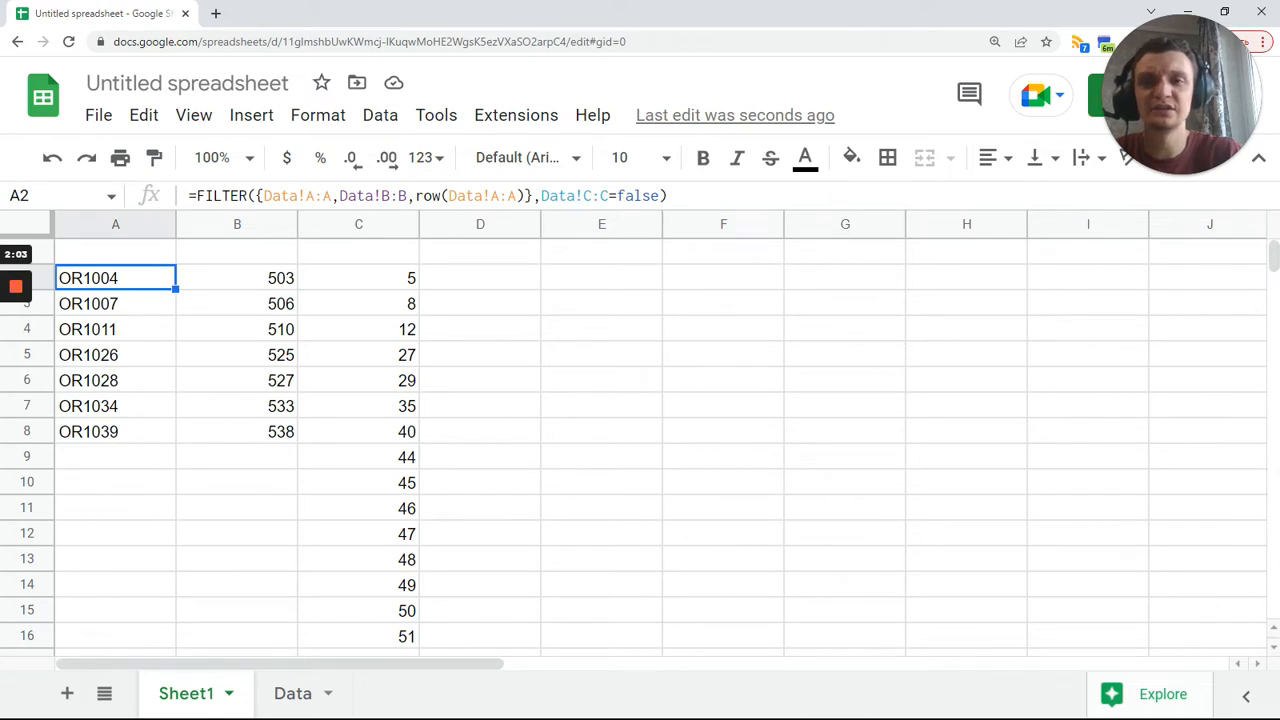
{"action": "double_click", "coordinate": [298, 196]}
{"action": "key", "text": "ctrl+c"}
{"action": "left_click", "coordinate": [660, 196]}
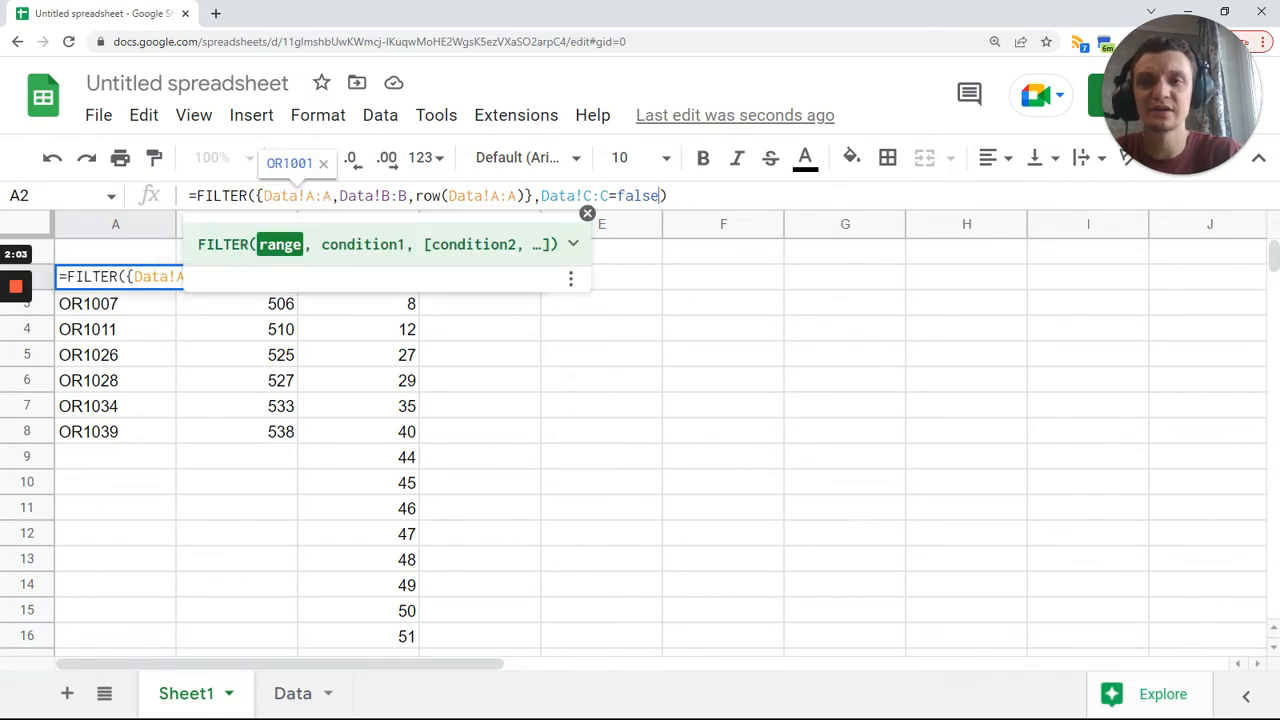
{"action": "type", "text": ","}
{"action": "key", "text": "ctrl+v"}
{"action": "type", "text": "<>"}
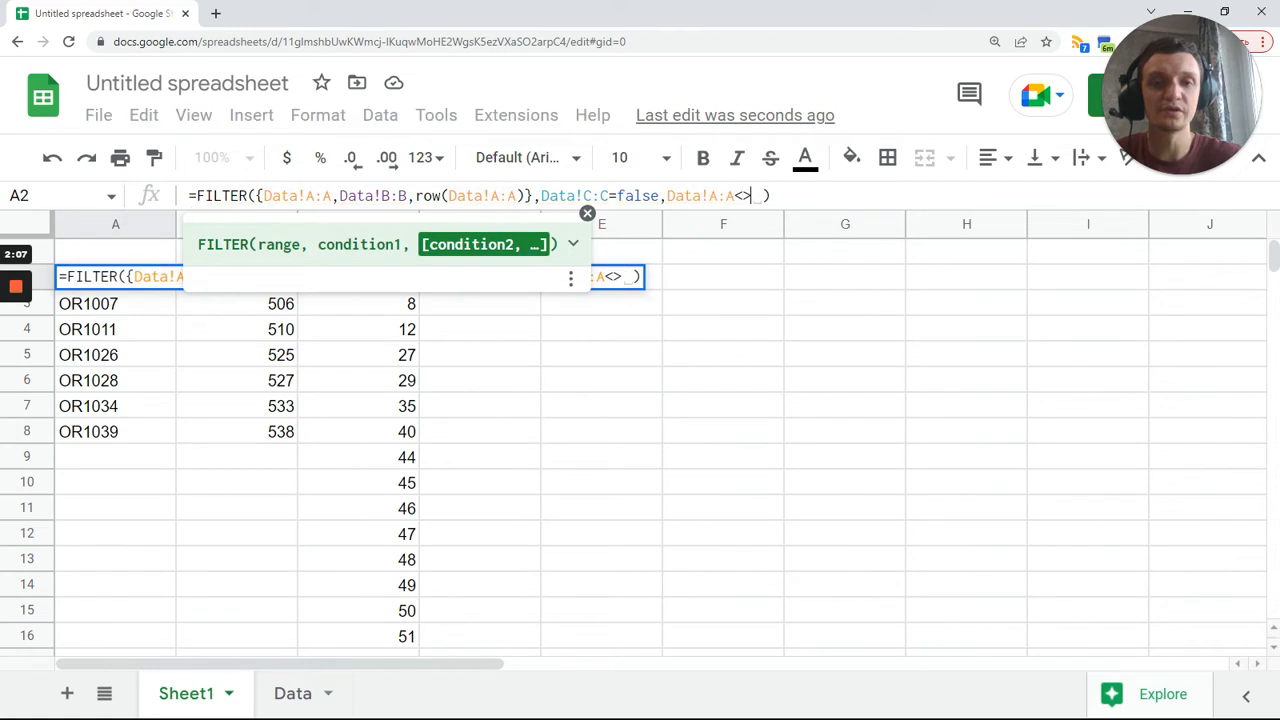
{"action": "type", "text": "\"\""}
{"action": "key", "text": "Return"}
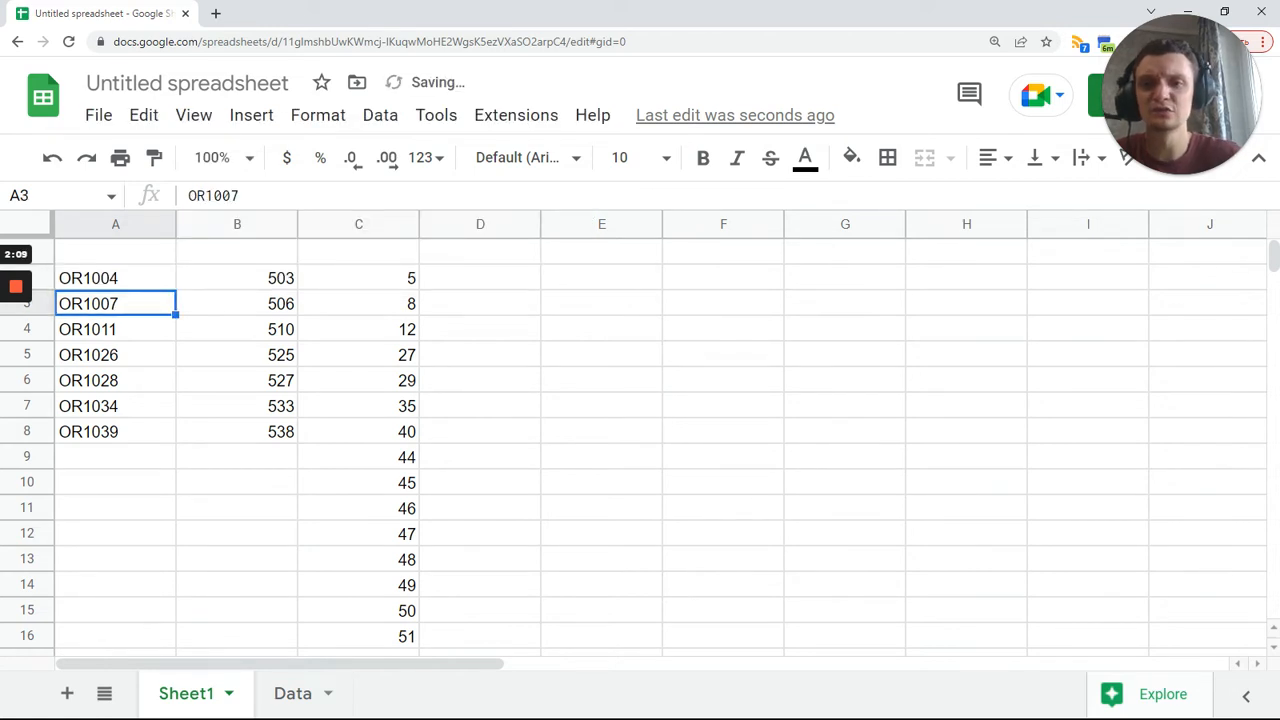
Step: Inspect the source row numbers in column C of the filtered results on Sheet1
{"action": "left_click", "coordinate": [375, 285]}
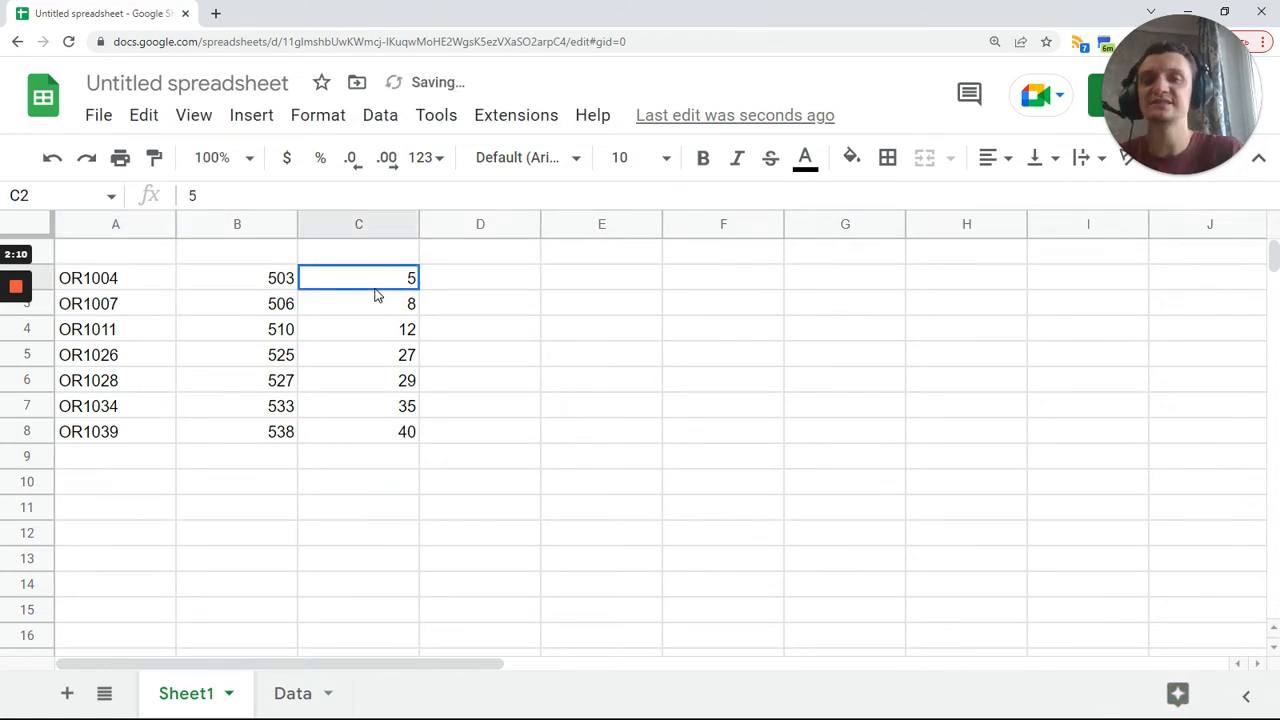
{"action": "key", "text": "ctrl+shift+Down"}
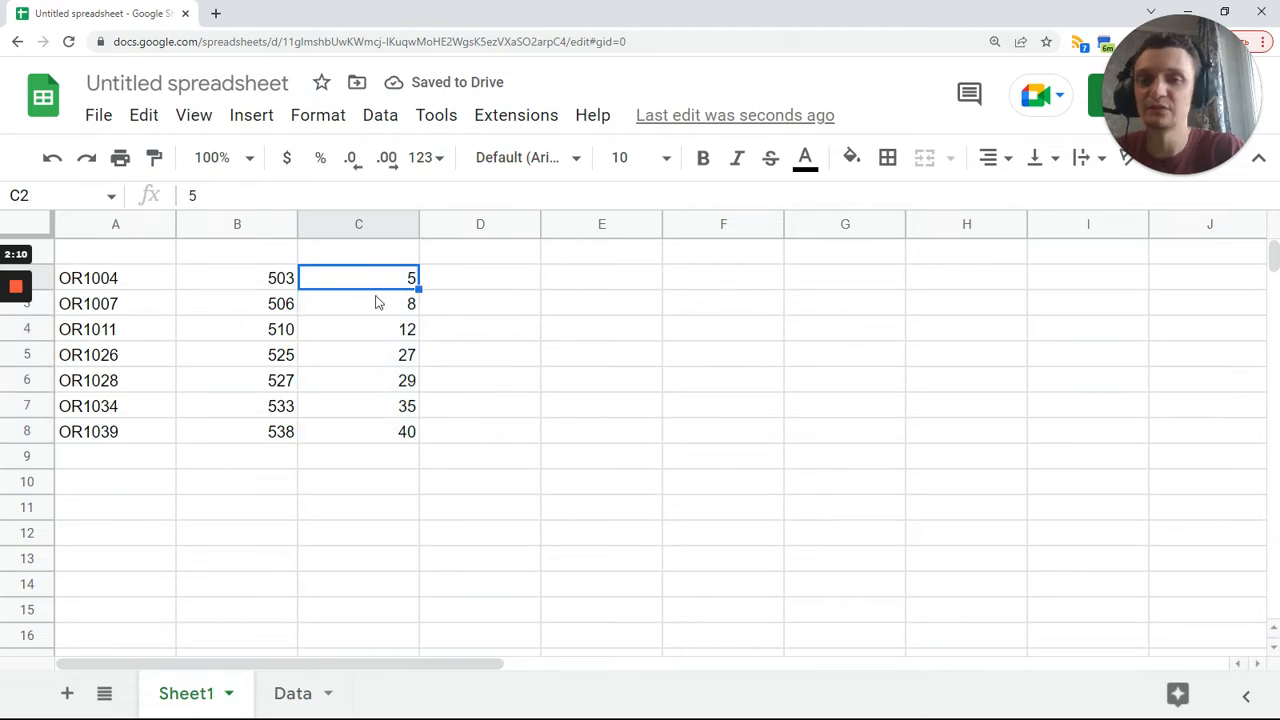
{"action": "left_click", "coordinate": [370, 312]}
{"action": "left_click", "coordinate": [371, 332]}
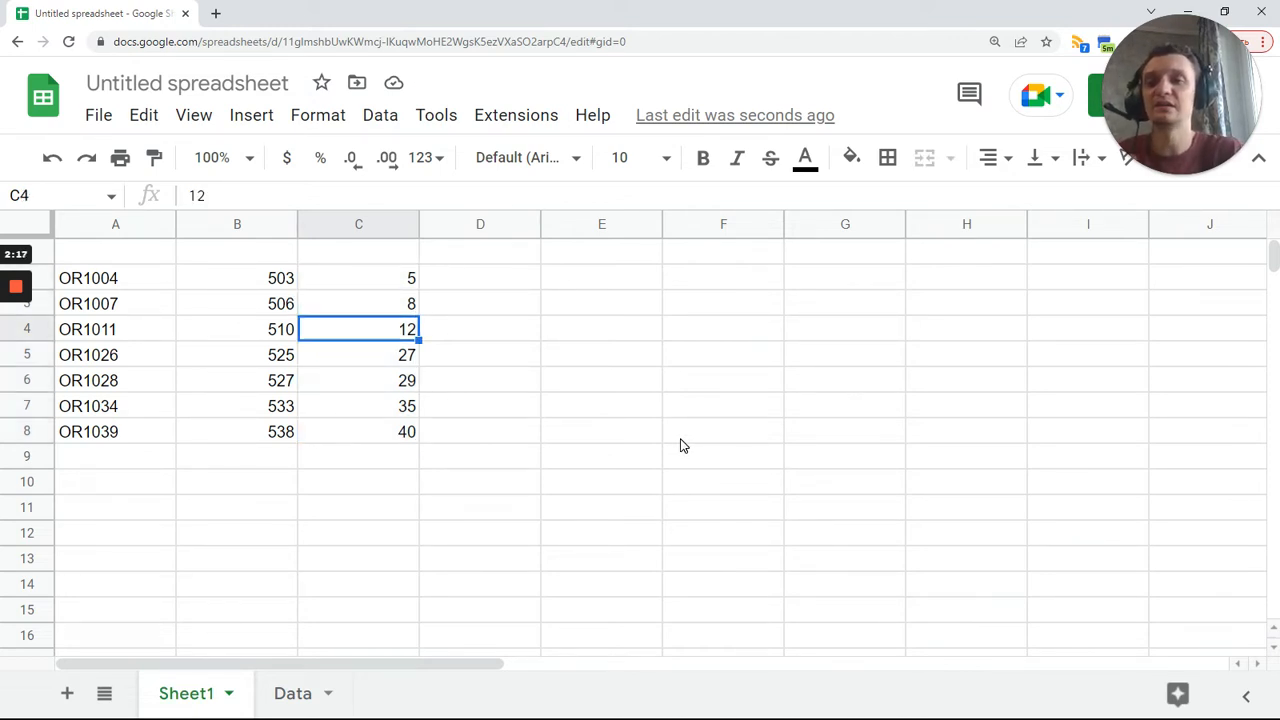
Step: Copy the #gid=644316003 fragment from the Data sheet's URL
{"action": "left_click", "coordinate": [300, 697]}
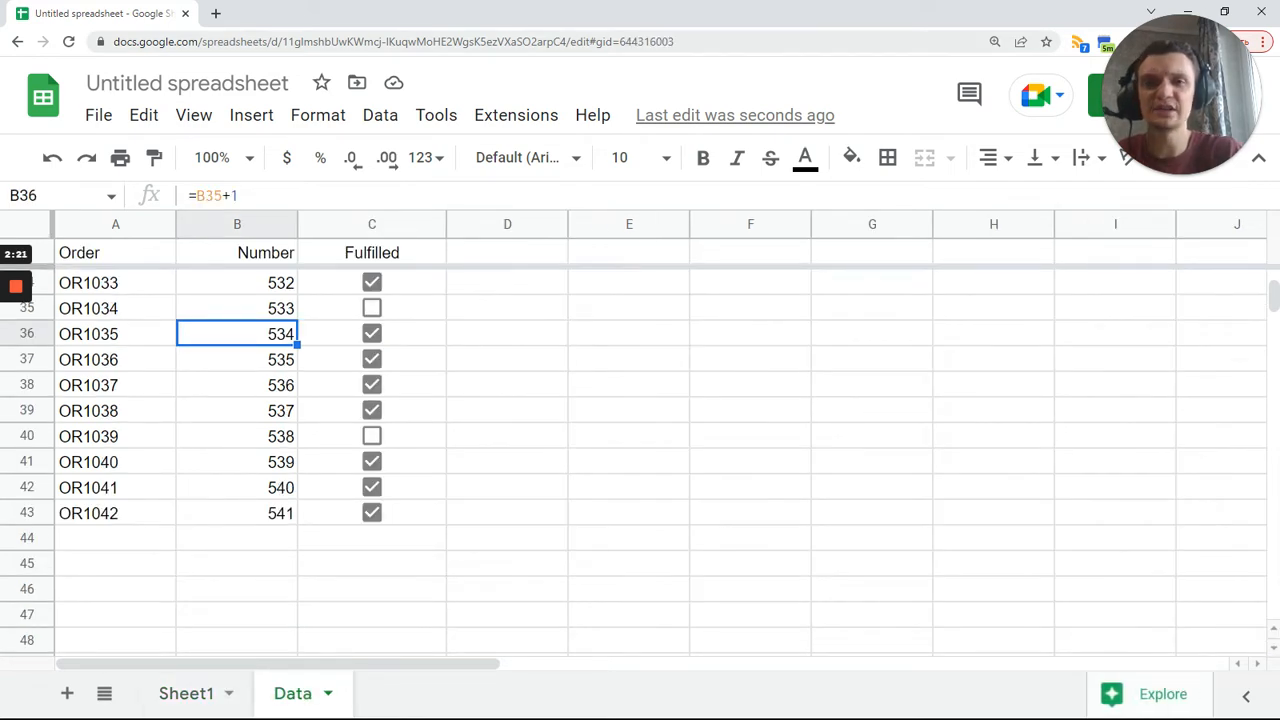
{"action": "left_click", "coordinate": [576, 42]}
{"action": "left_click", "coordinate": [572, 42]}
{"action": "double_click", "coordinate": [615, 42]}
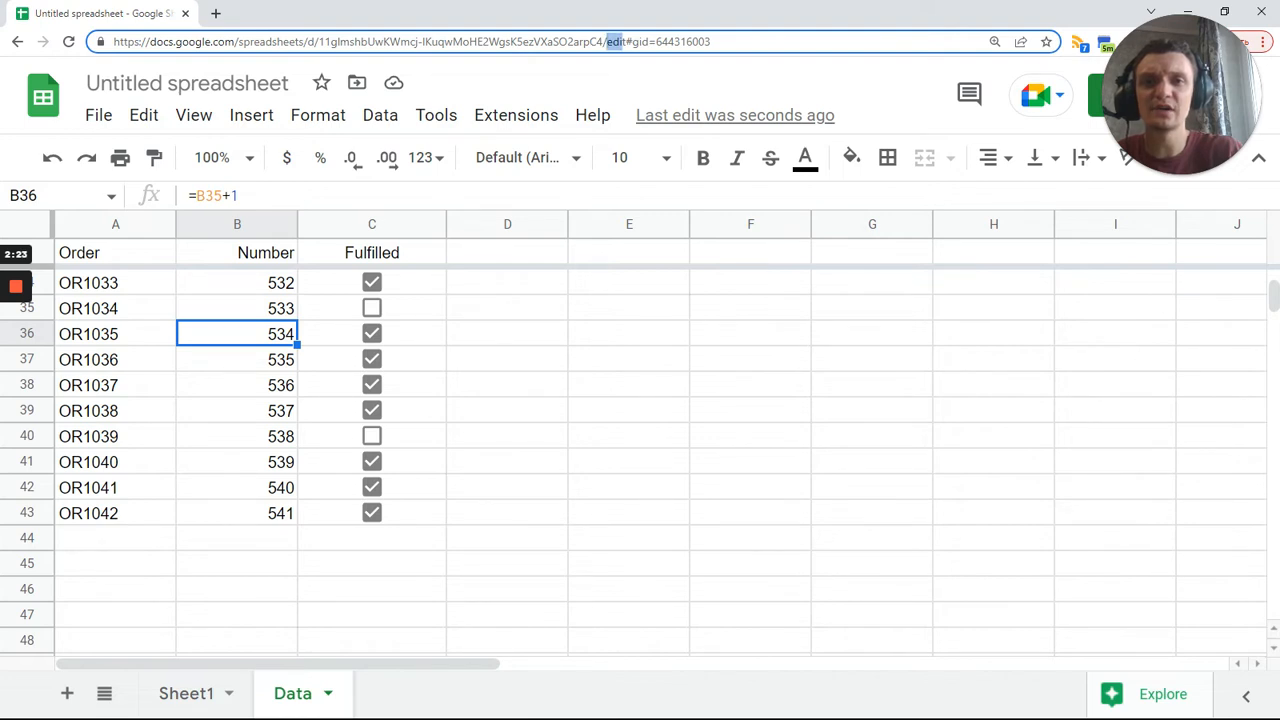
{"action": "left_click", "coordinate": [632, 42]}
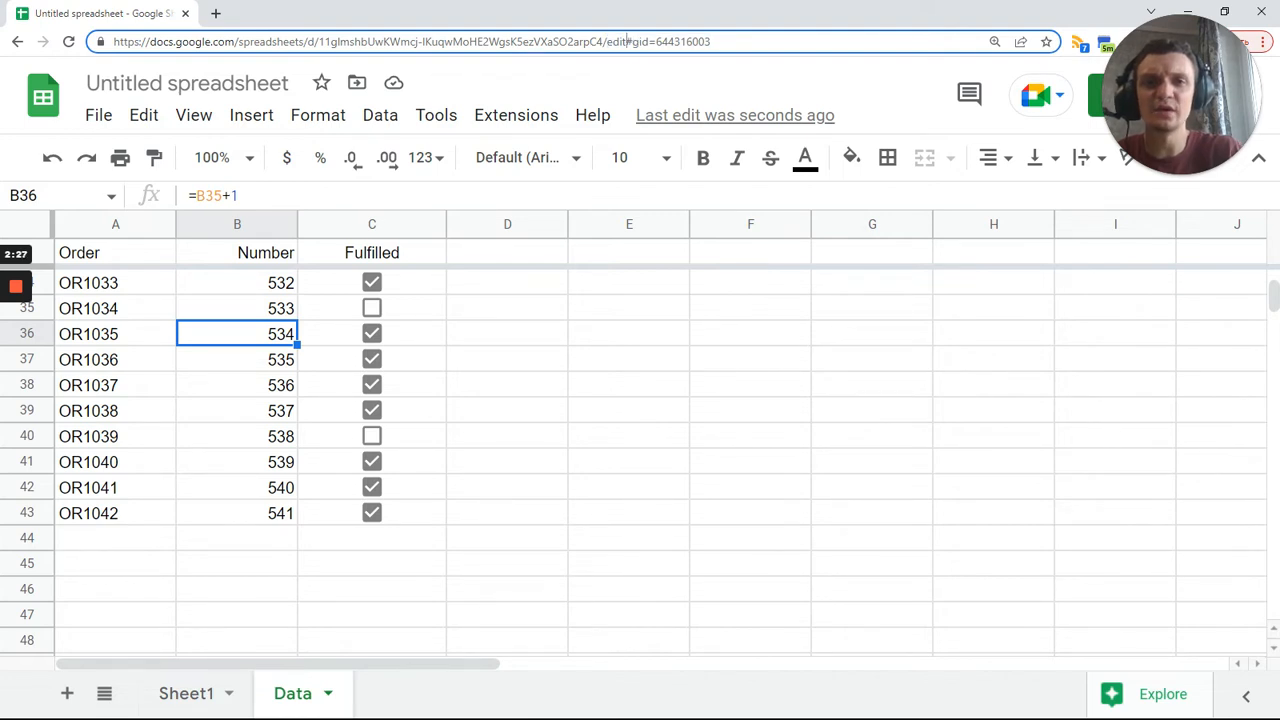
{"action": "key", "text": "shift+End"}
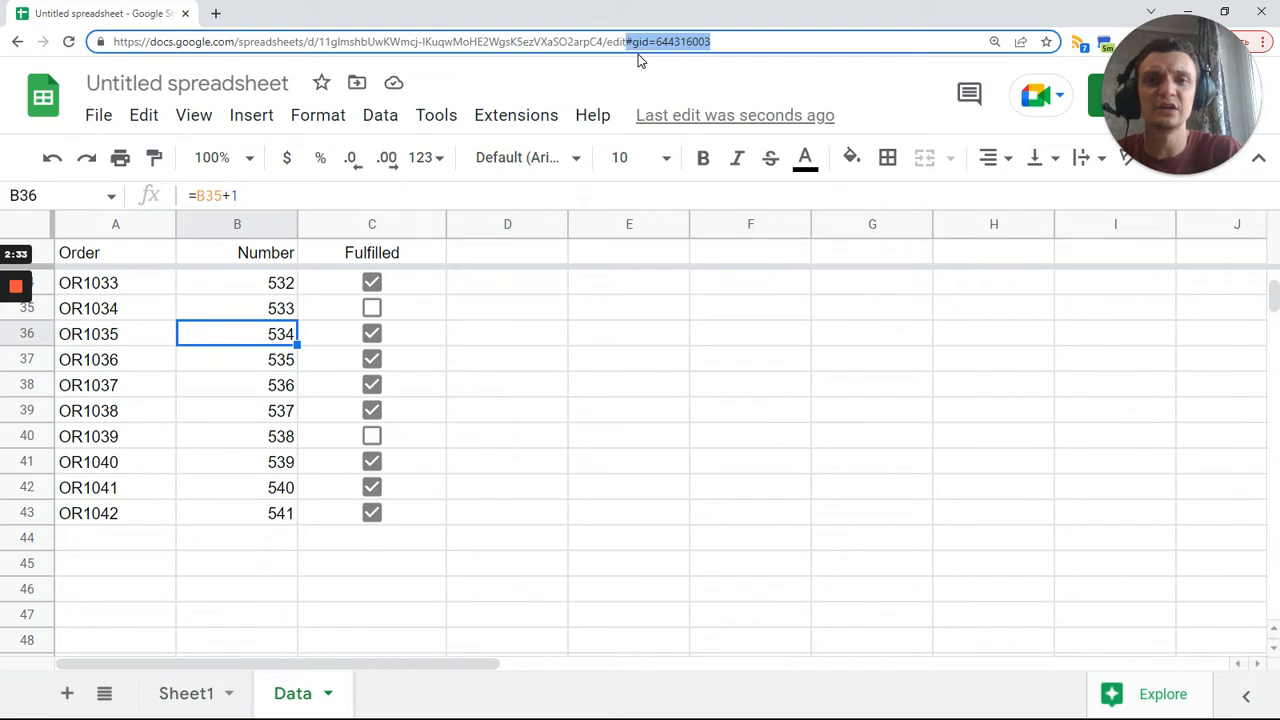
{"action": "left_click", "coordinate": [654, 334]}
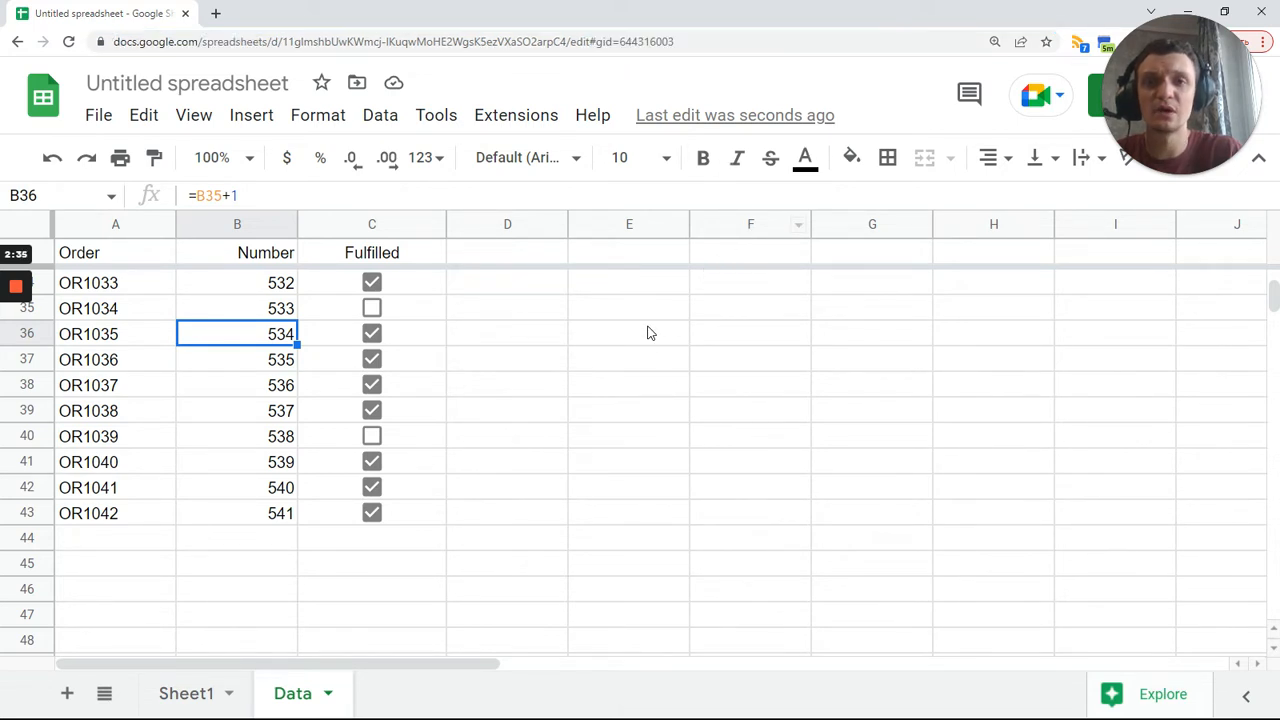
Step: Enter =HYPERLINK("#gid=644316003") in Sheet1's cell D2 and follow the link to the Data sheet
{"action": "left_click", "coordinate": [197, 688]}
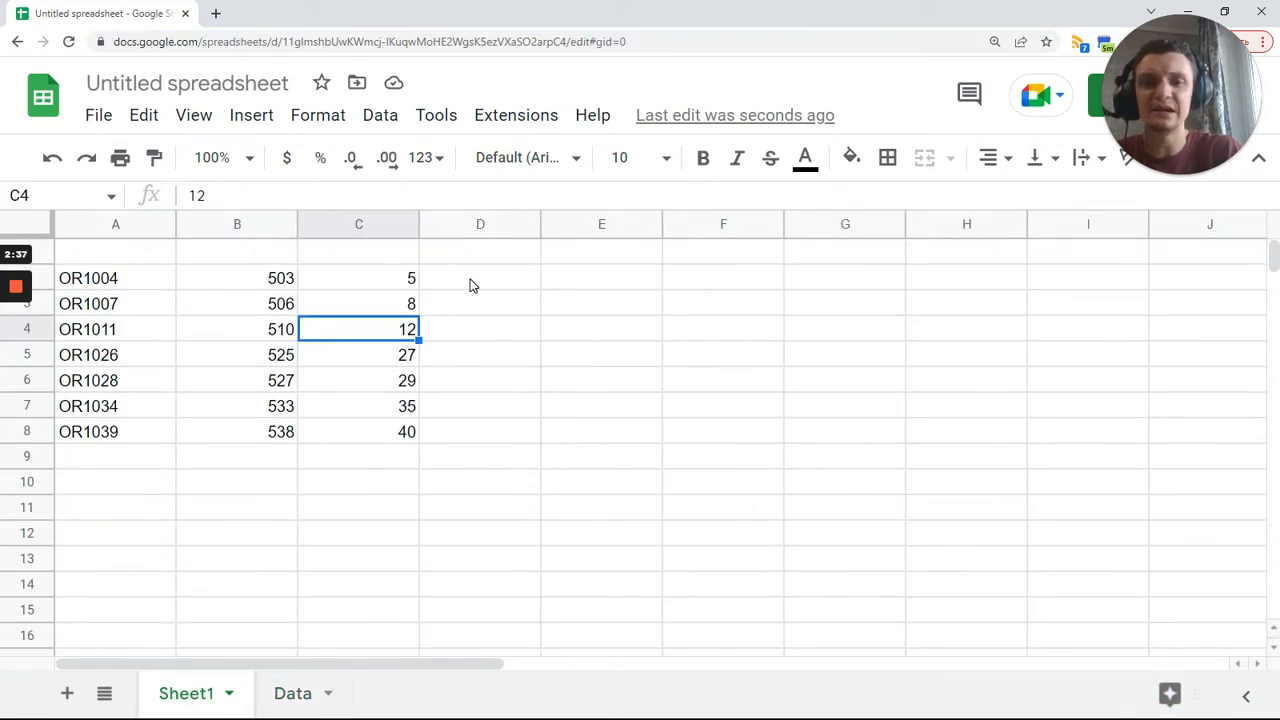
{"action": "left_click", "coordinate": [470, 284]}
{"action": "type", "text": "=hy"}
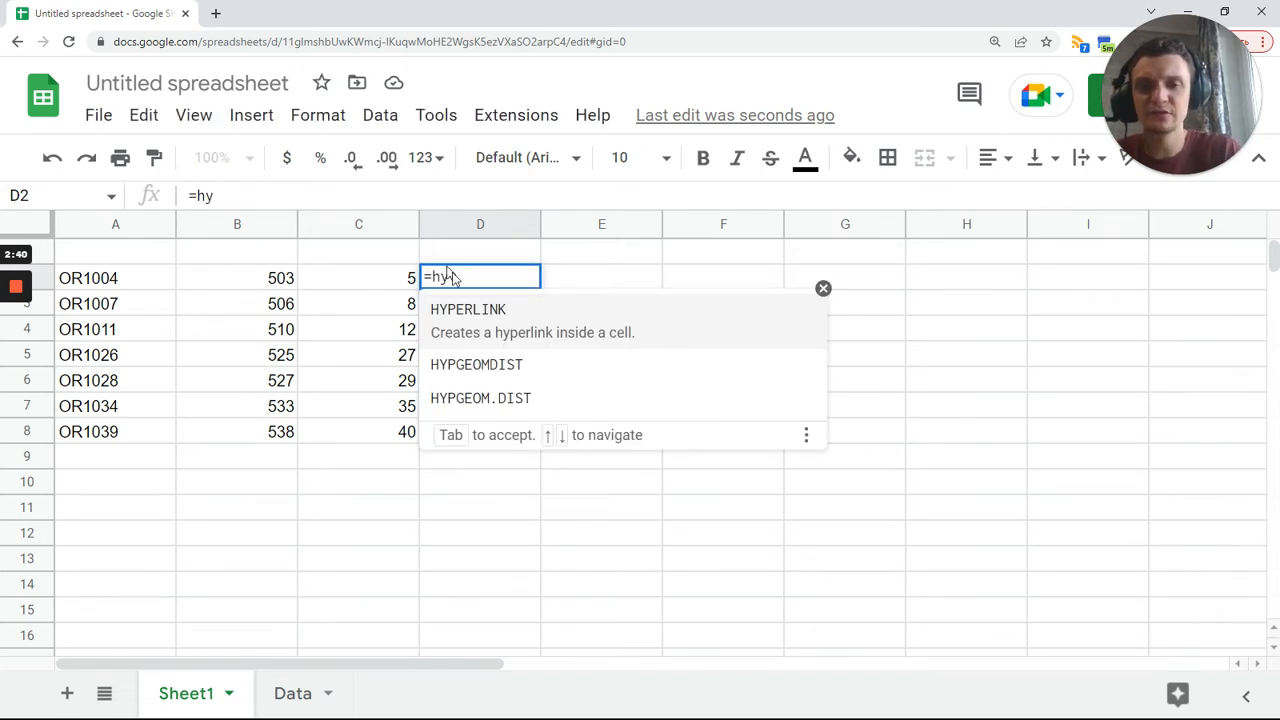
{"action": "left_click", "coordinate": [537, 318]}
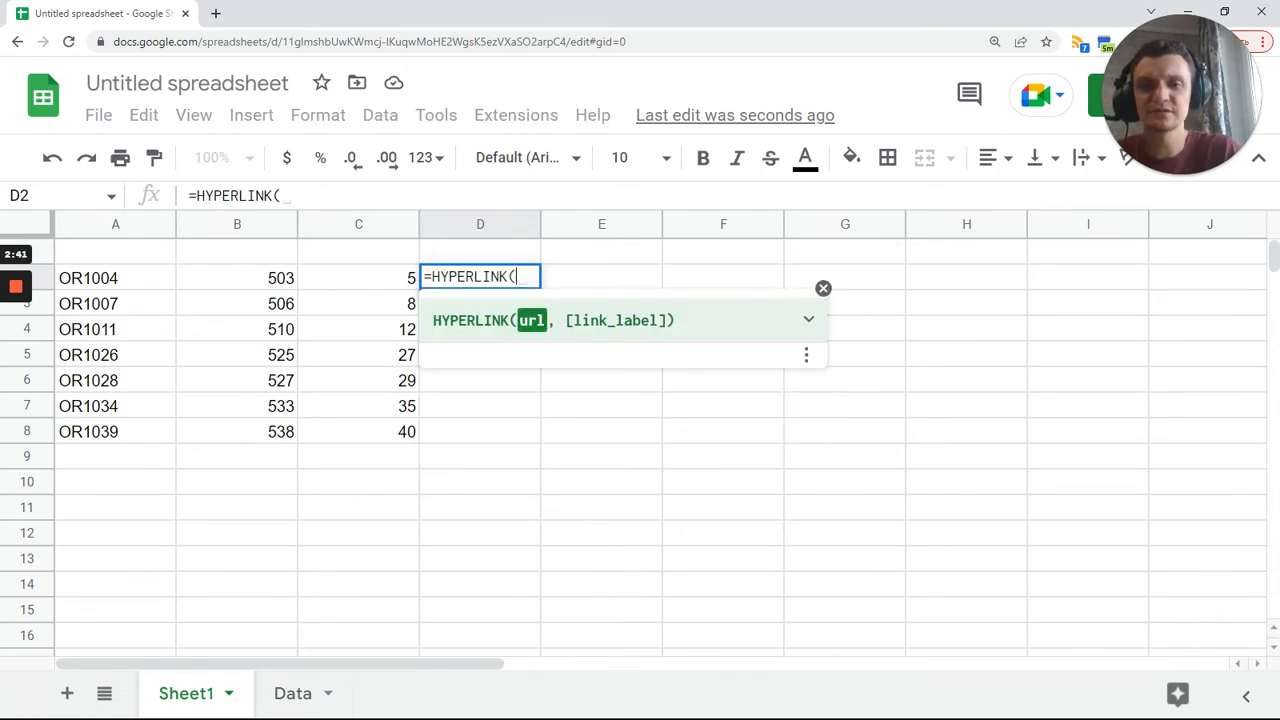
{"action": "type", "text": "\"#gid=644316003"}
{"action": "type", "text": "\""}
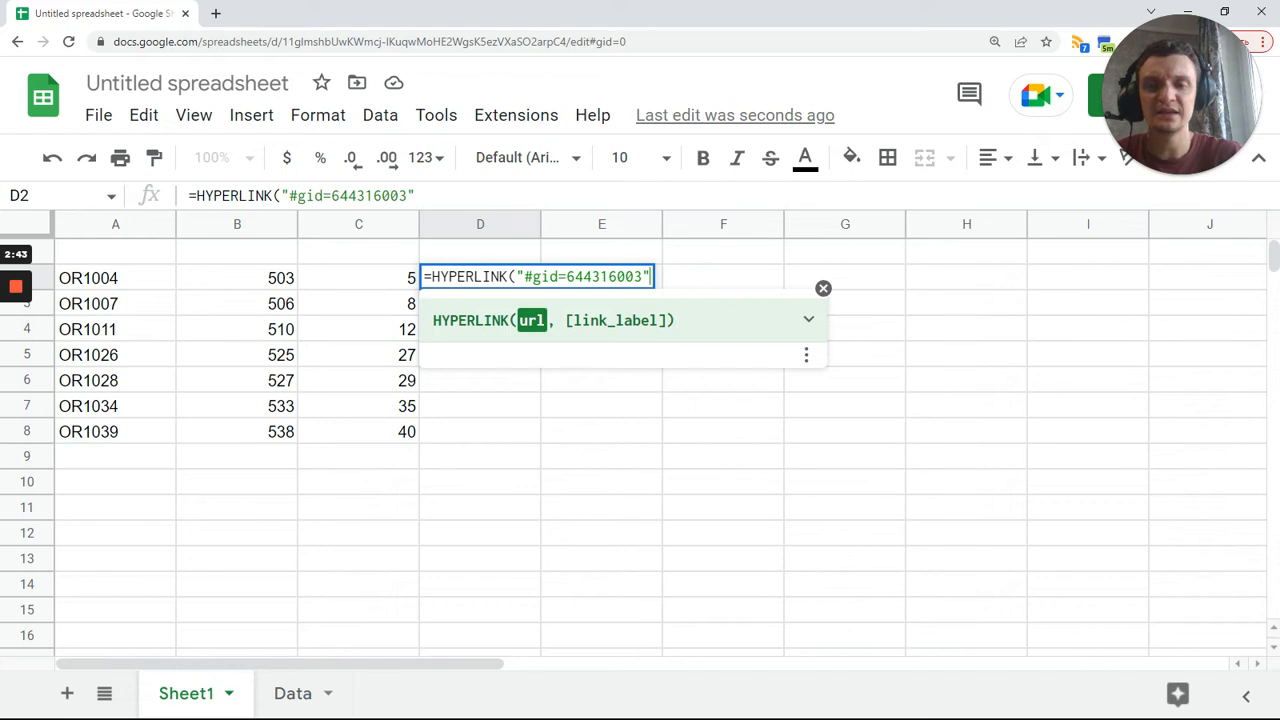
{"action": "key", "text": "Return"}
{"action": "left_click", "coordinate": [514, 281]}
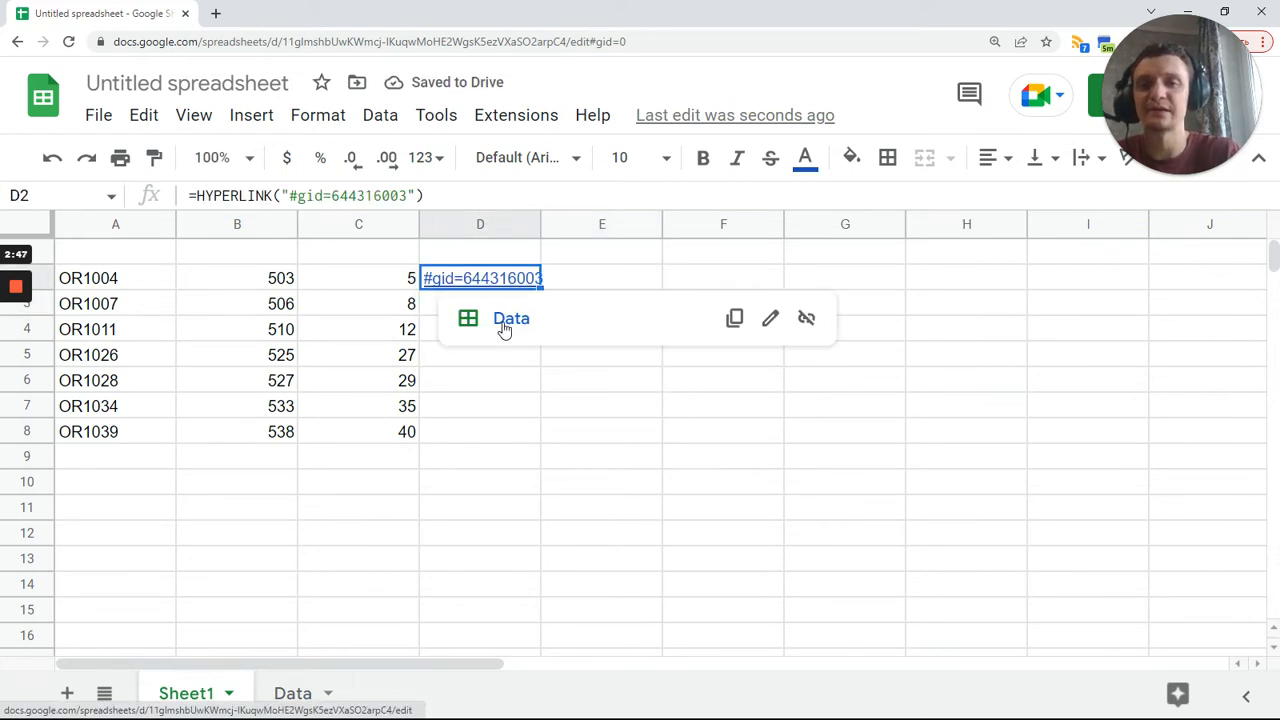
{"action": "left_click", "coordinate": [502, 322]}
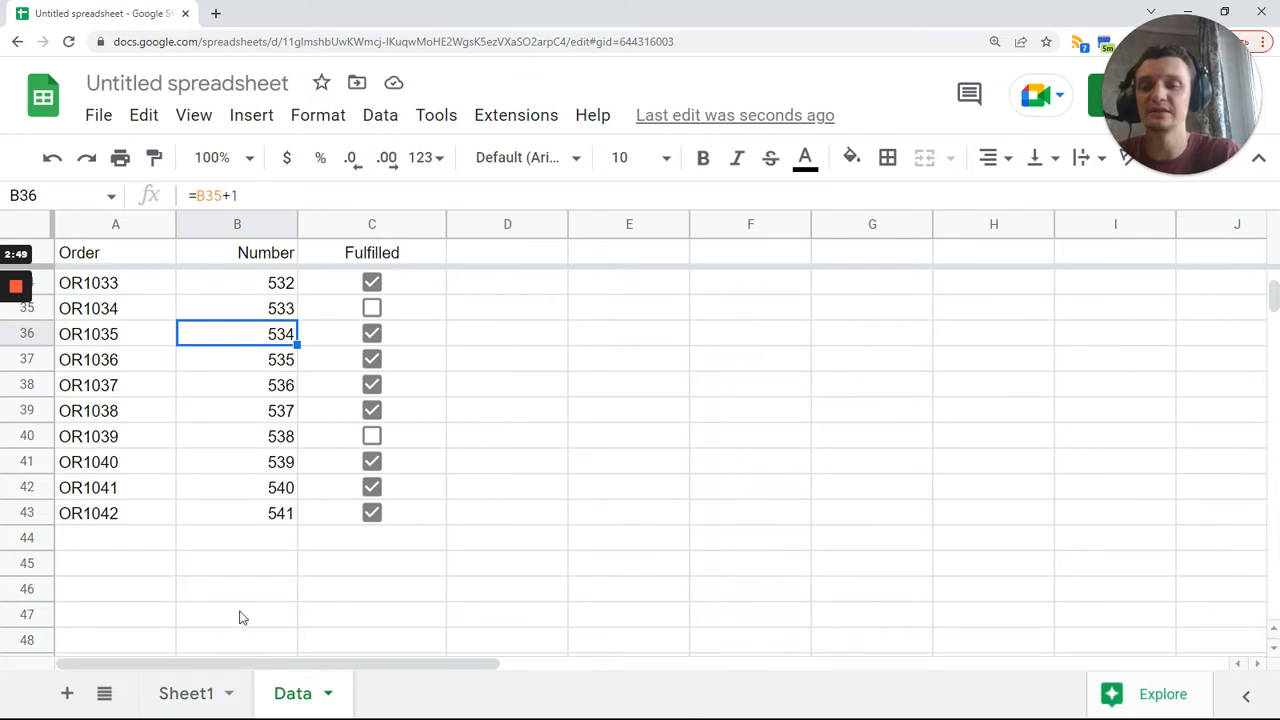
Step: Append &range=A3 to the URL in Sheet1's D2 HYPERLINK formula and follow the link
{"action": "left_click", "coordinate": [218, 690]}
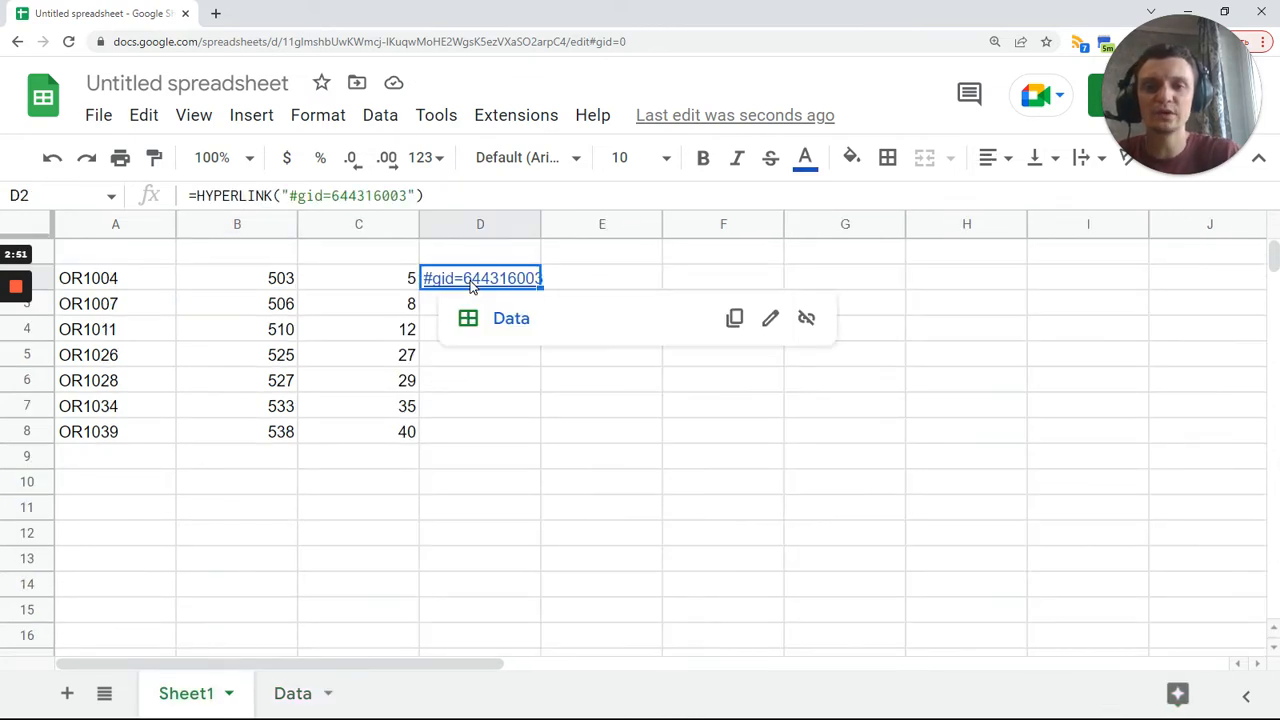
{"action": "left_click", "coordinate": [411, 195]}
{"action": "type", "text": "&"}
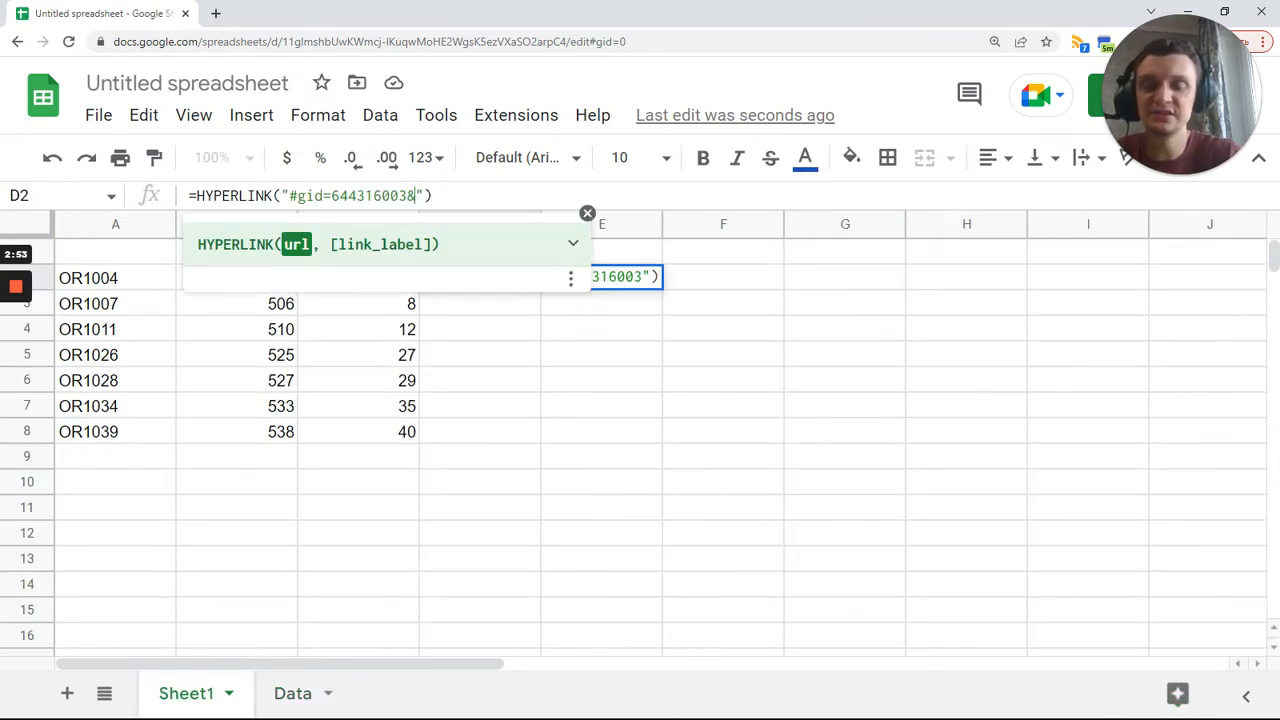
{"action": "type", "text": "range="}
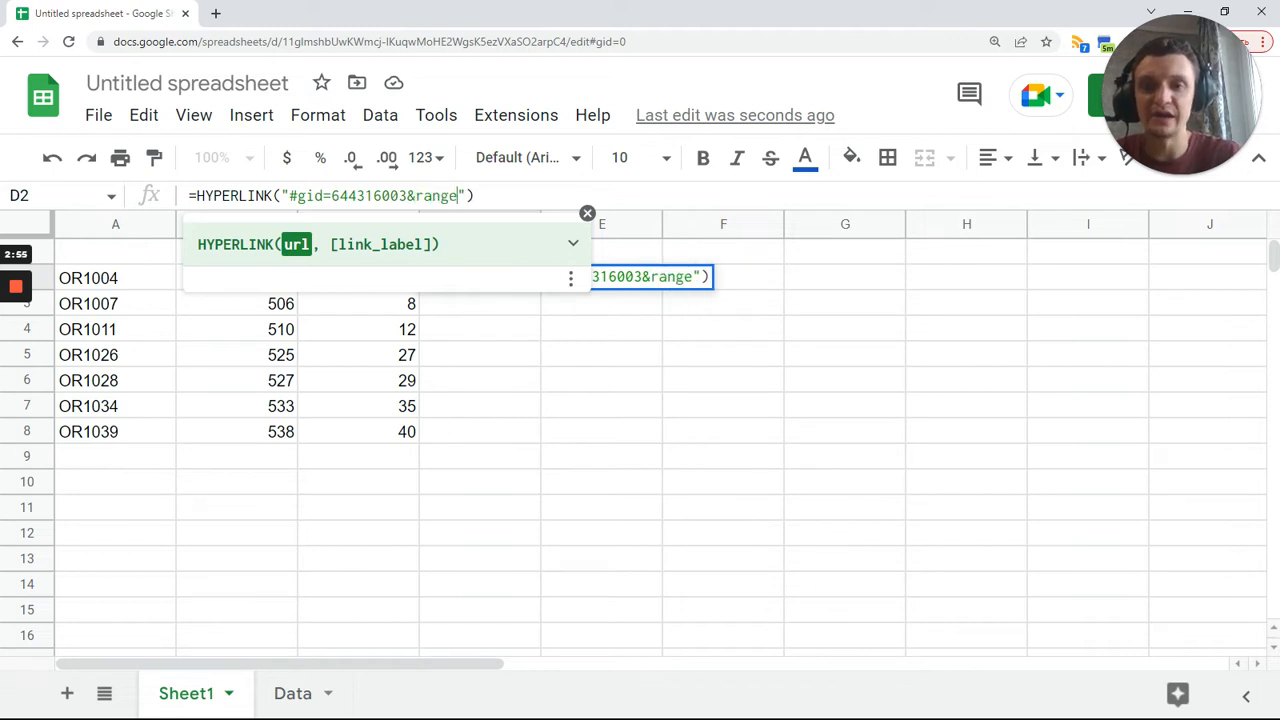
{"action": "type", "text": "A3"}
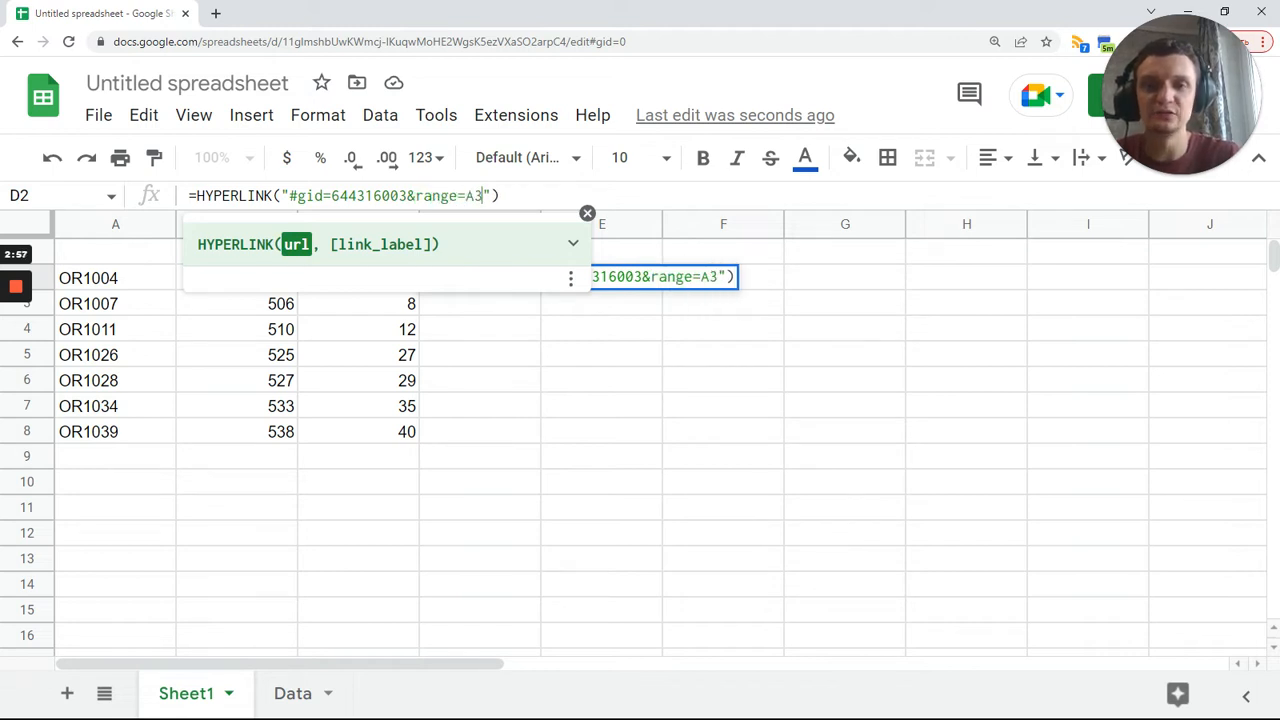
{"action": "key", "text": "Return"}
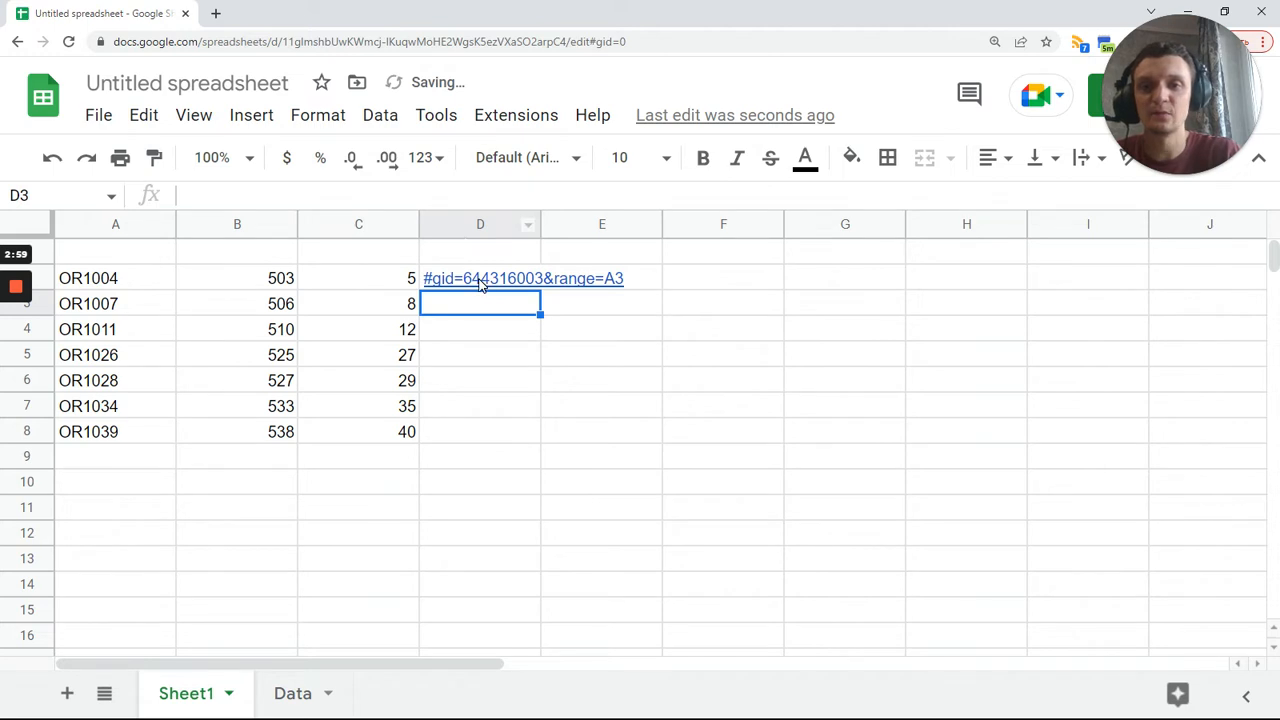
{"action": "left_click", "coordinate": [480, 282]}
{"action": "left_click", "coordinate": [497, 318]}
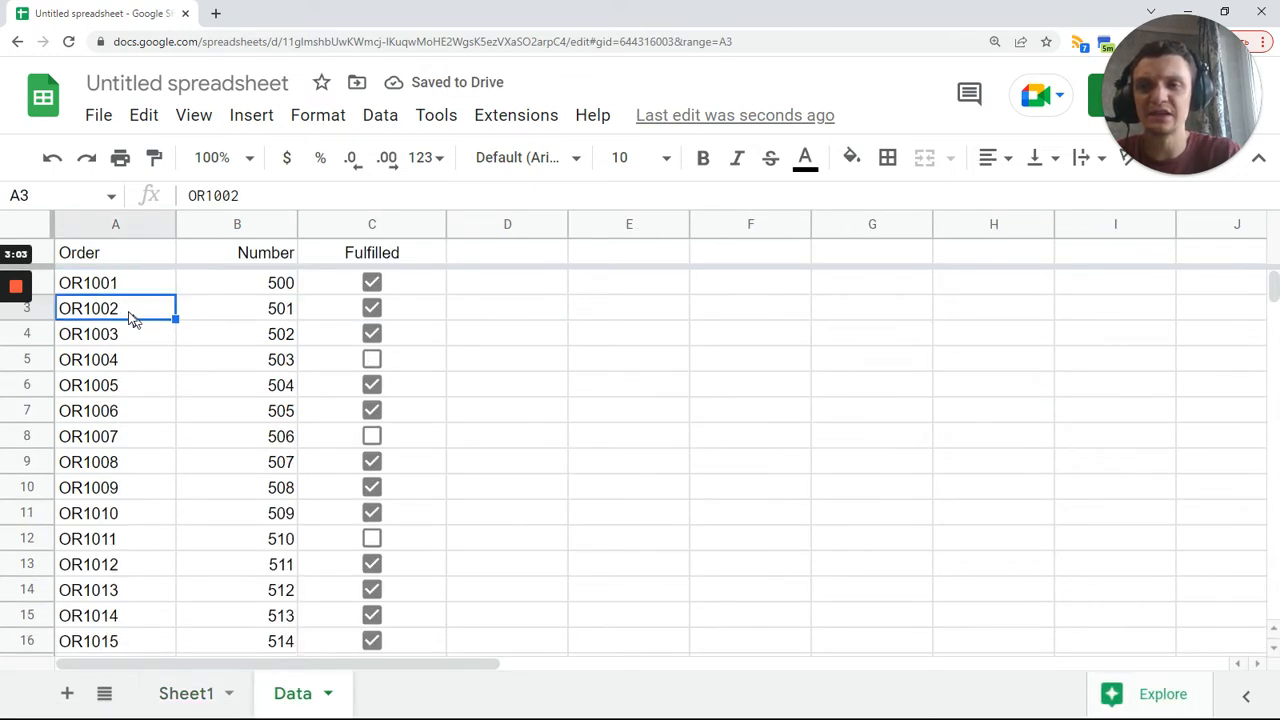
Step: Change the range in Sheet1's D2 HYPERLINK formula to C33 and follow the link
{"action": "left_click", "coordinate": [185, 693]}
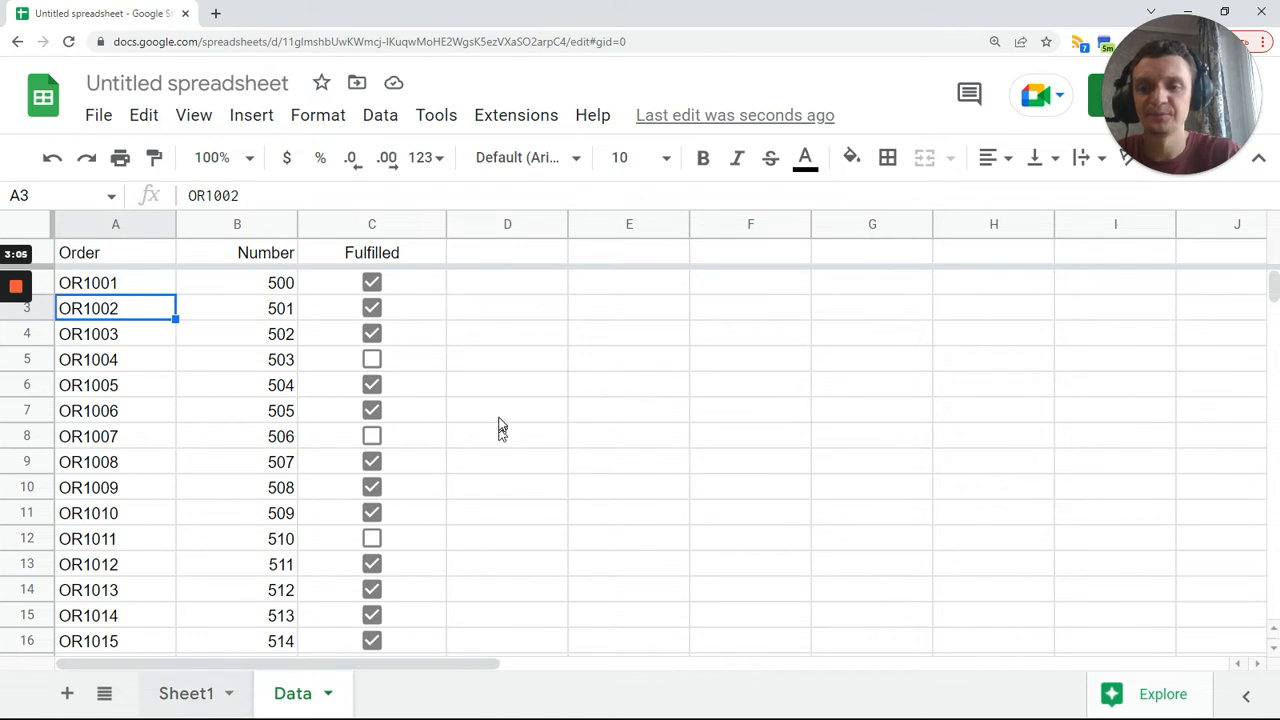
{"action": "left_click", "coordinate": [476, 195]}
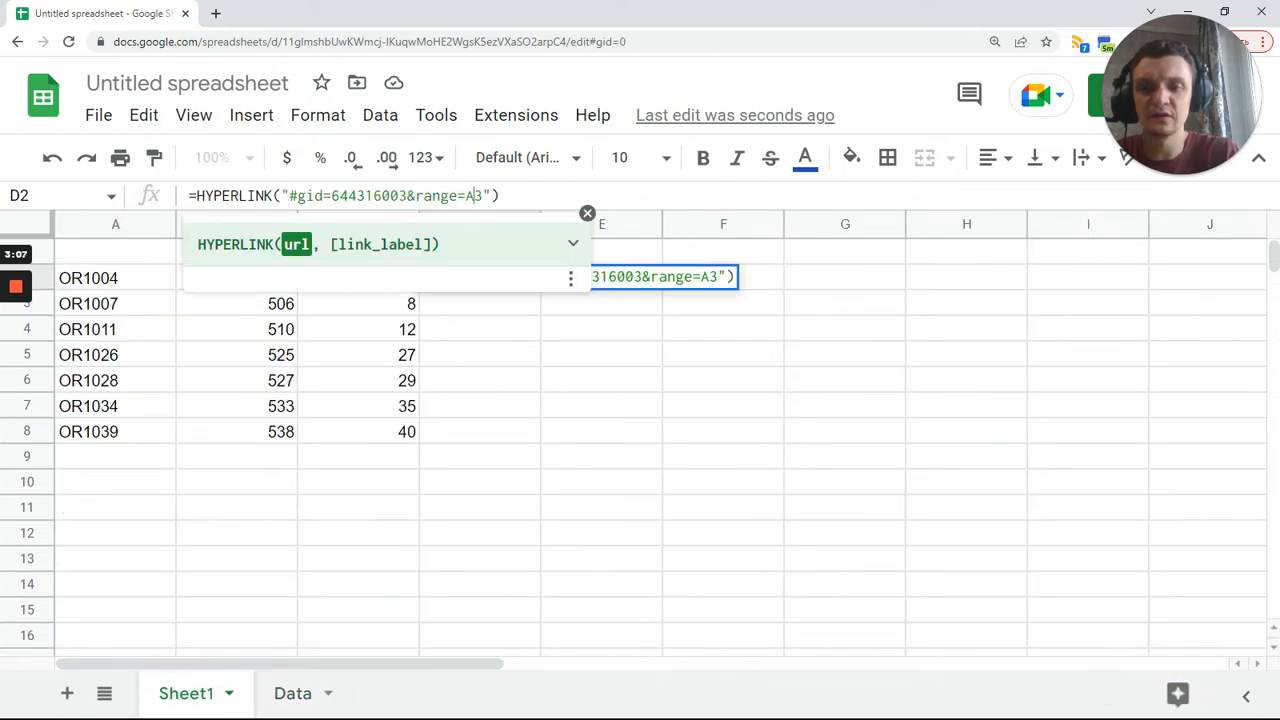
{"action": "type", "text": "3"}
{"action": "type", "text": "C3"}
{"action": "key", "text": "Tab"}
{"action": "left_click", "coordinate": [472, 290]}
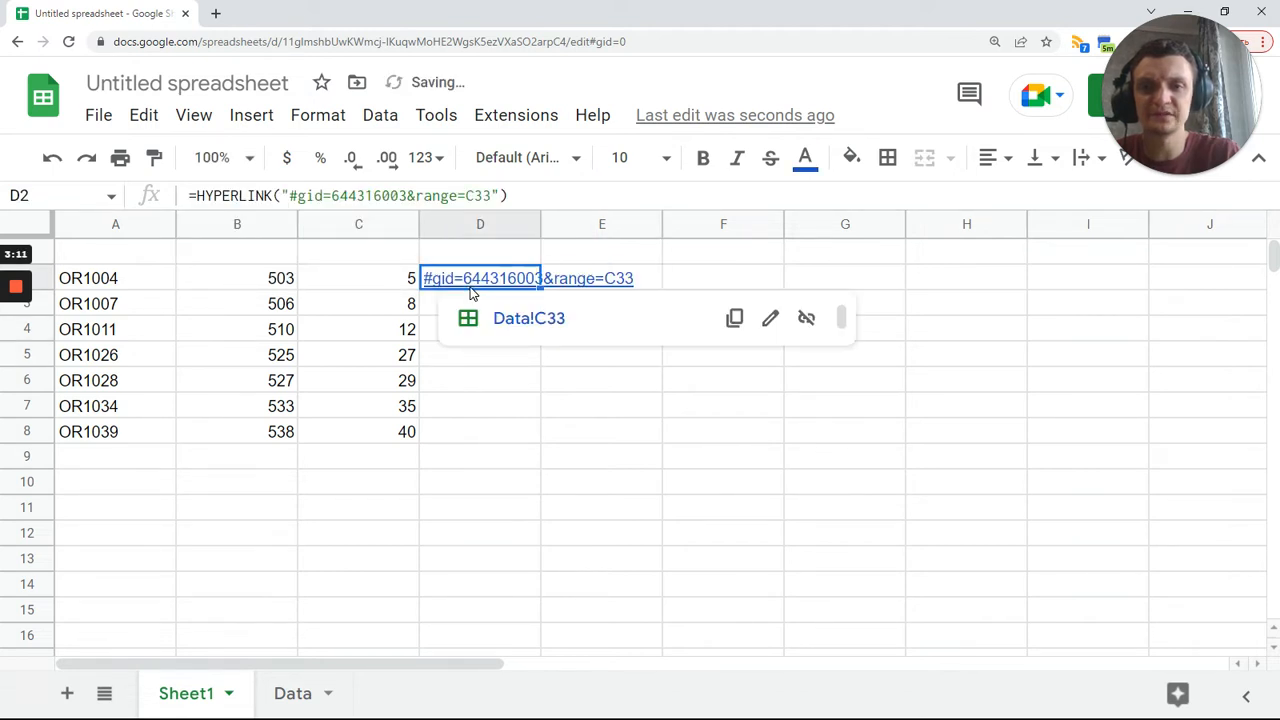
{"action": "left_click", "coordinate": [500, 318]}
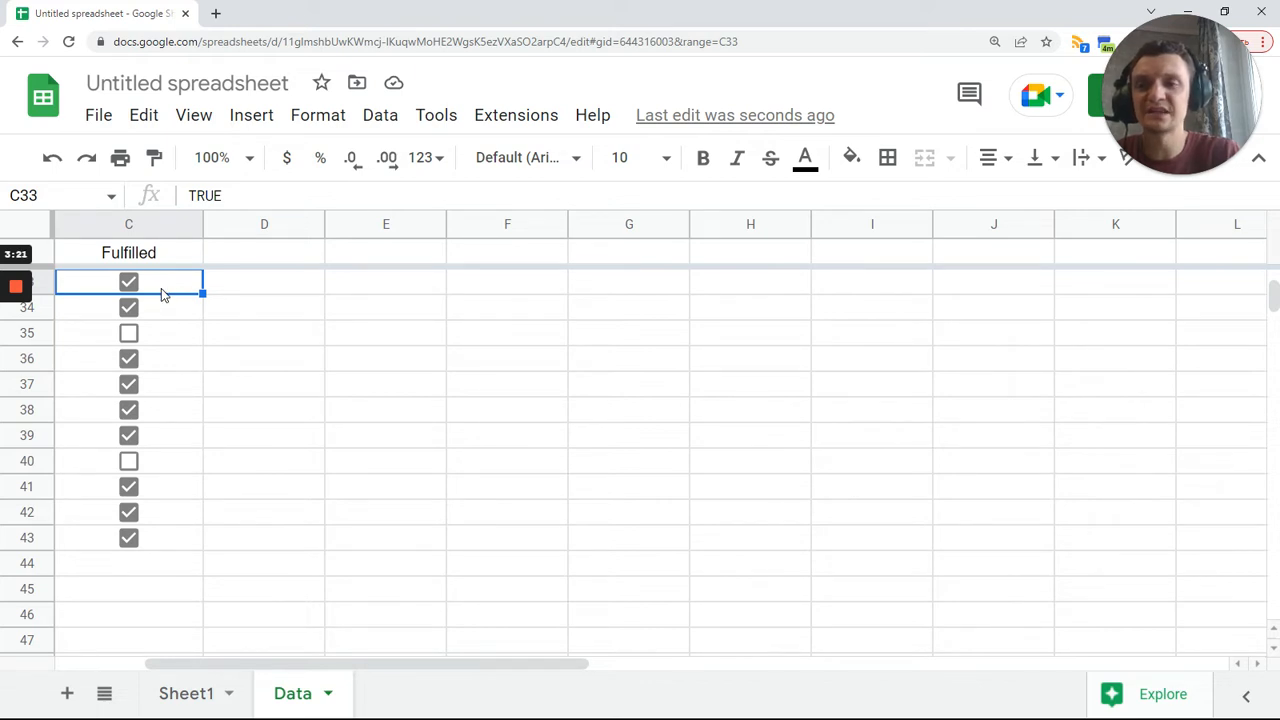
Step: Set the range in Sheet1's D2 HYPERLINK formula to the whole row 33:33 and follow the link
{"action": "left_click", "coordinate": [214, 693]}
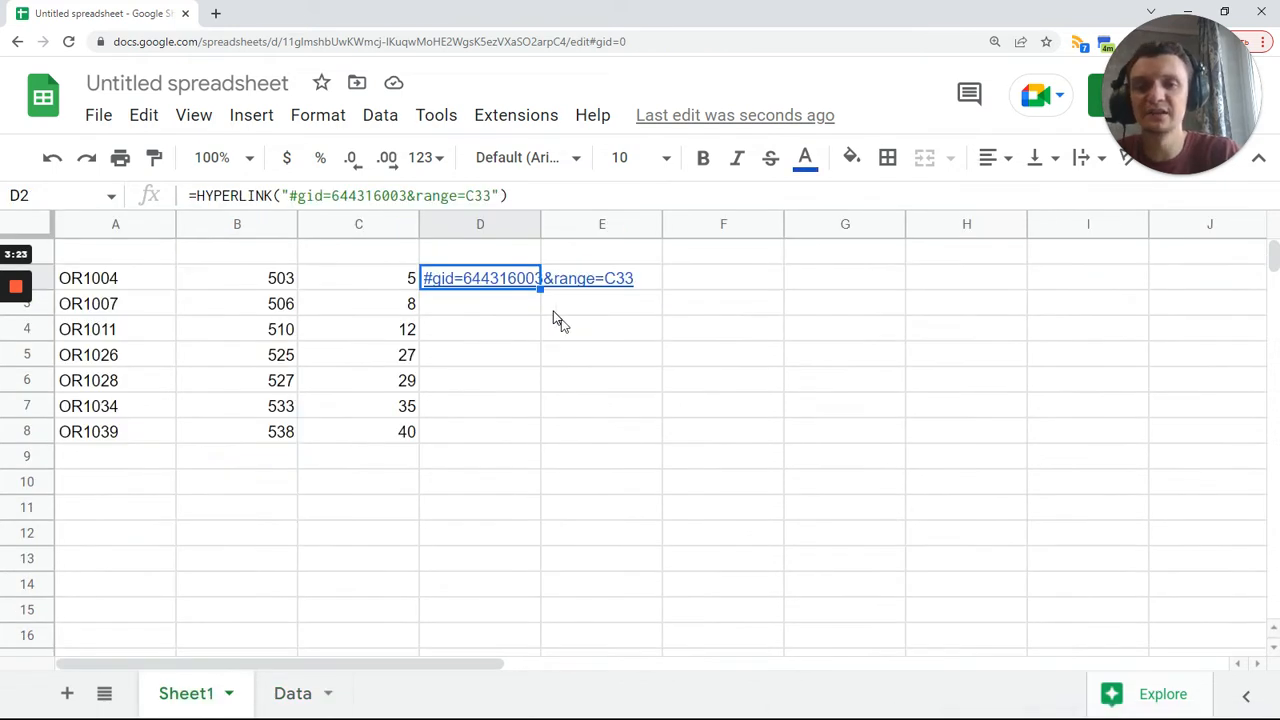
{"action": "double_click", "coordinate": [466, 195]}
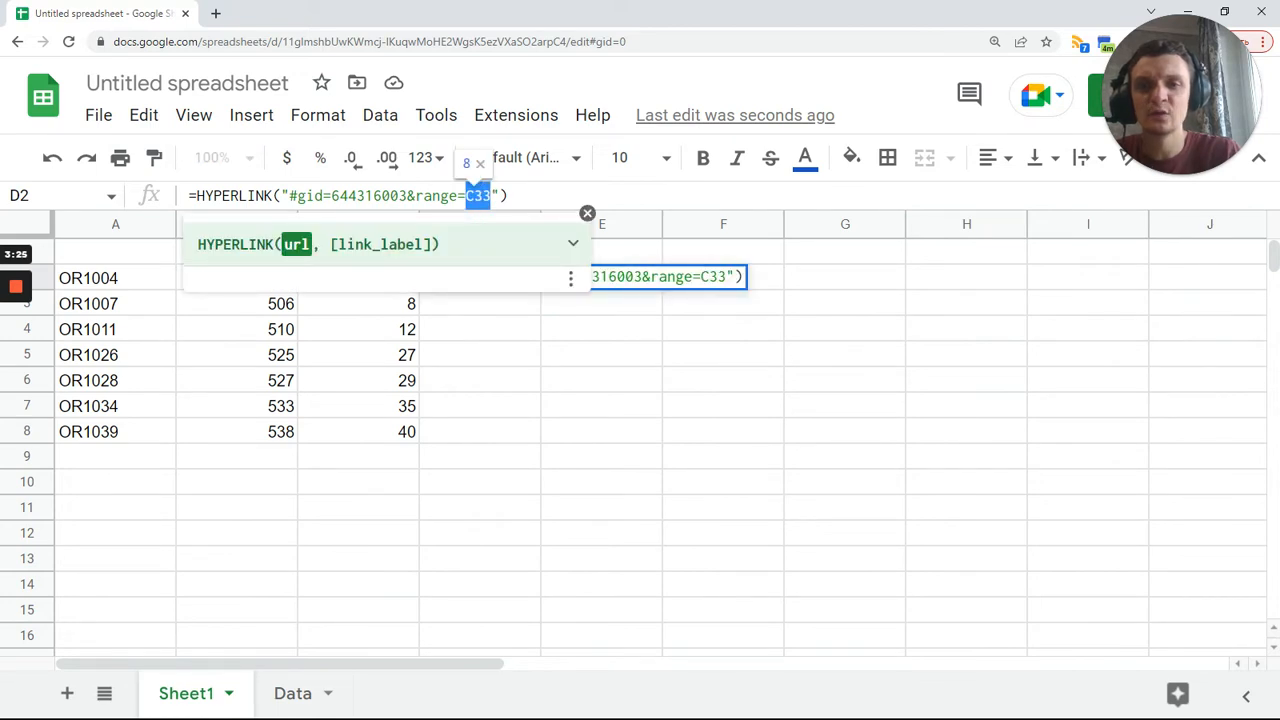
{"action": "type", "text": ":33"}
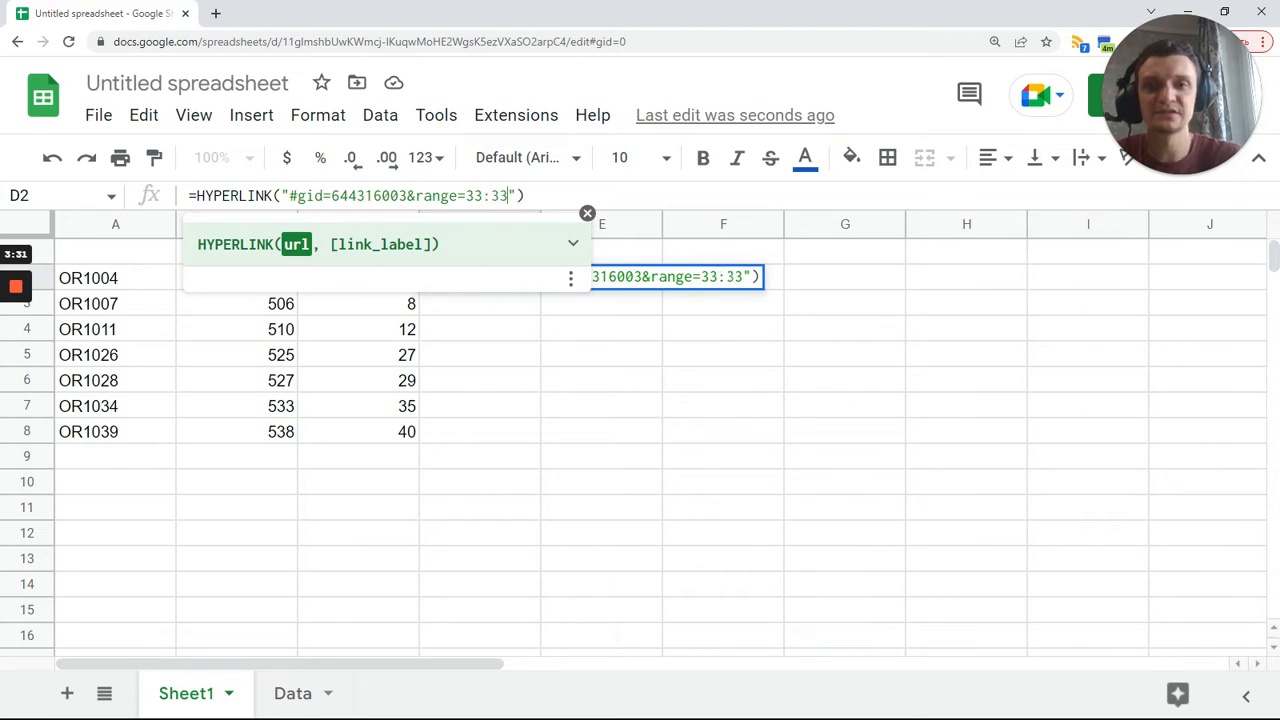
{"action": "key", "text": "Return"}
{"action": "left_click", "coordinate": [491, 385]}
{"action": "left_click", "coordinate": [473, 287]}
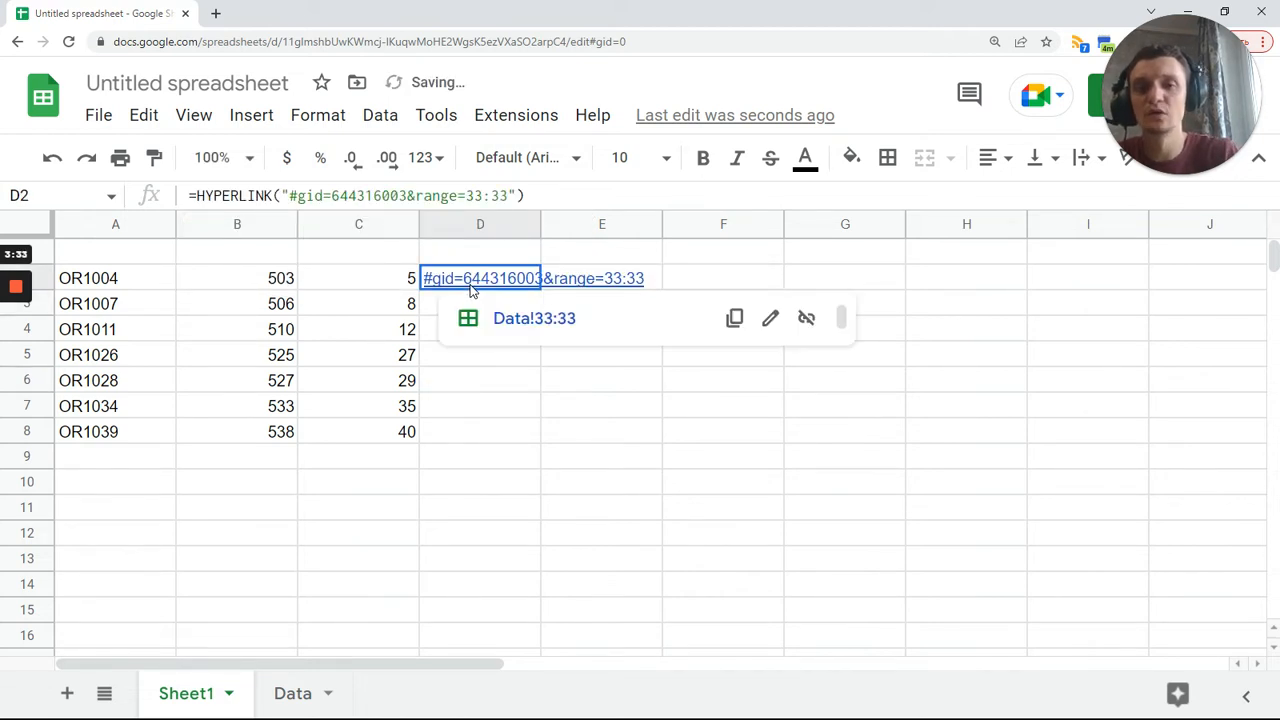
{"action": "left_click", "coordinate": [519, 323]}
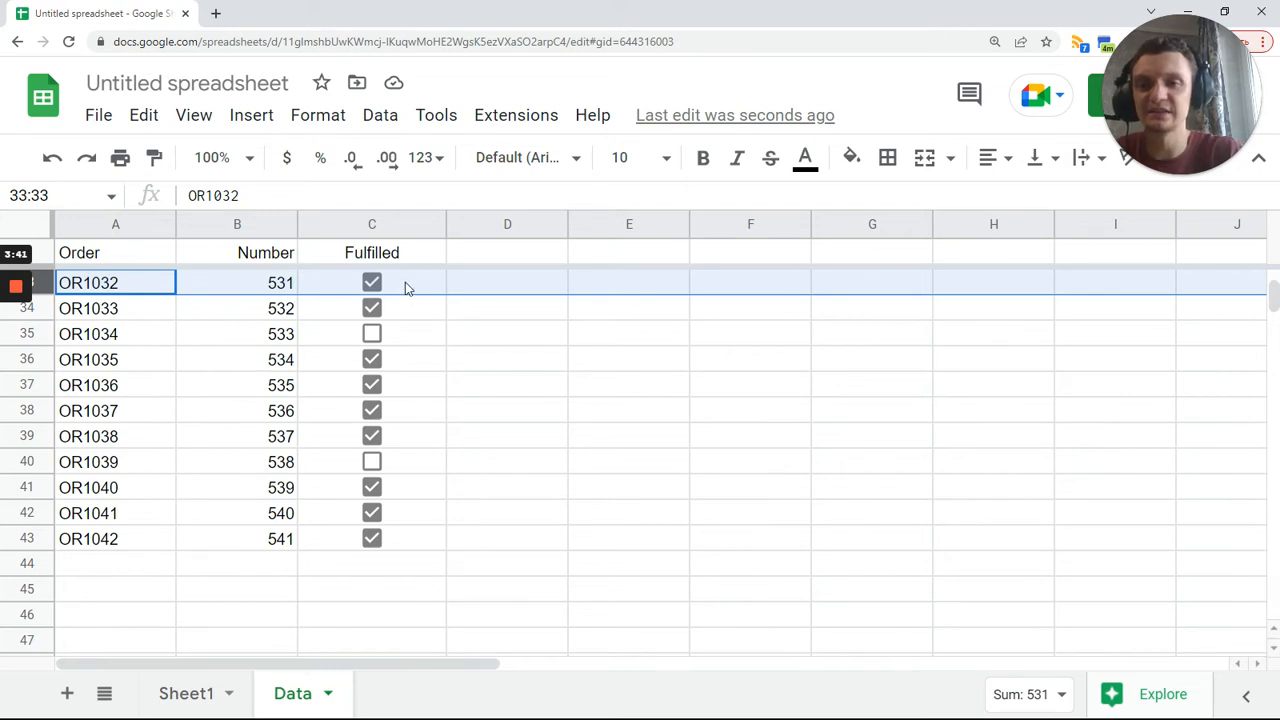
Step: Toggle the Fulfilled checkbox in row 33 of the Data sheet off and back on
{"action": "left_click", "coordinate": [366, 286]}
{"action": "left_click", "coordinate": [375, 286]}
{"action": "left_click", "coordinate": [372, 283]}
Step: Copy the link text #gid=644316003&range=33:33 from Sheet1's D2 formula and clear cell D2
{"action": "left_click", "coordinate": [186, 693]}
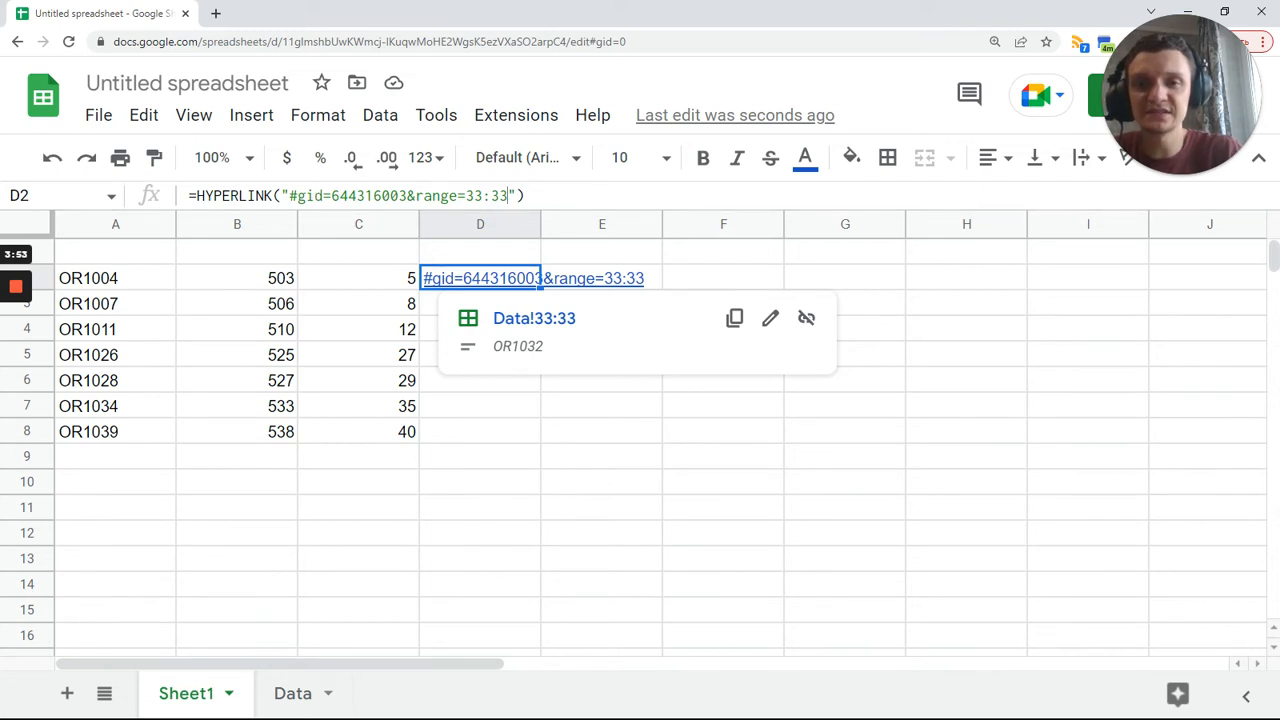
{"action": "left_click_drag", "start_coordinate": [509, 195], "coordinate": [289, 196]}
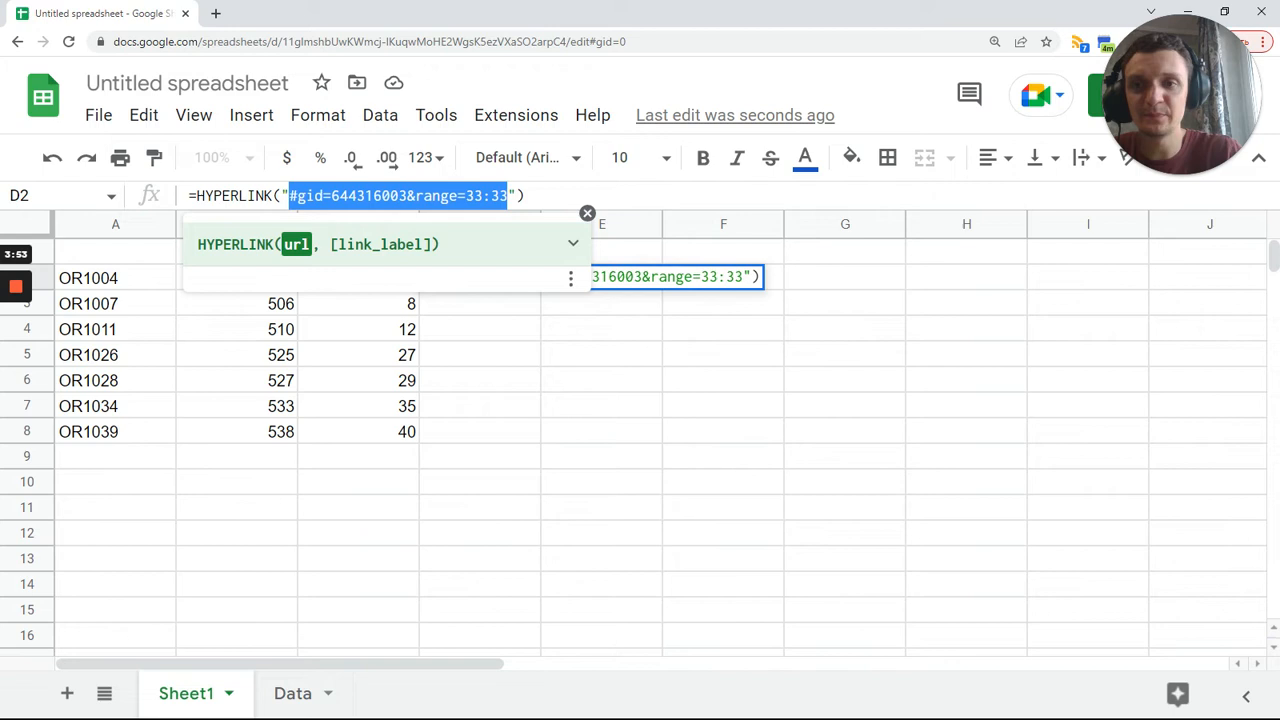
{"action": "left_click_drag", "start_coordinate": [524, 195], "coordinate": [141, 199]}
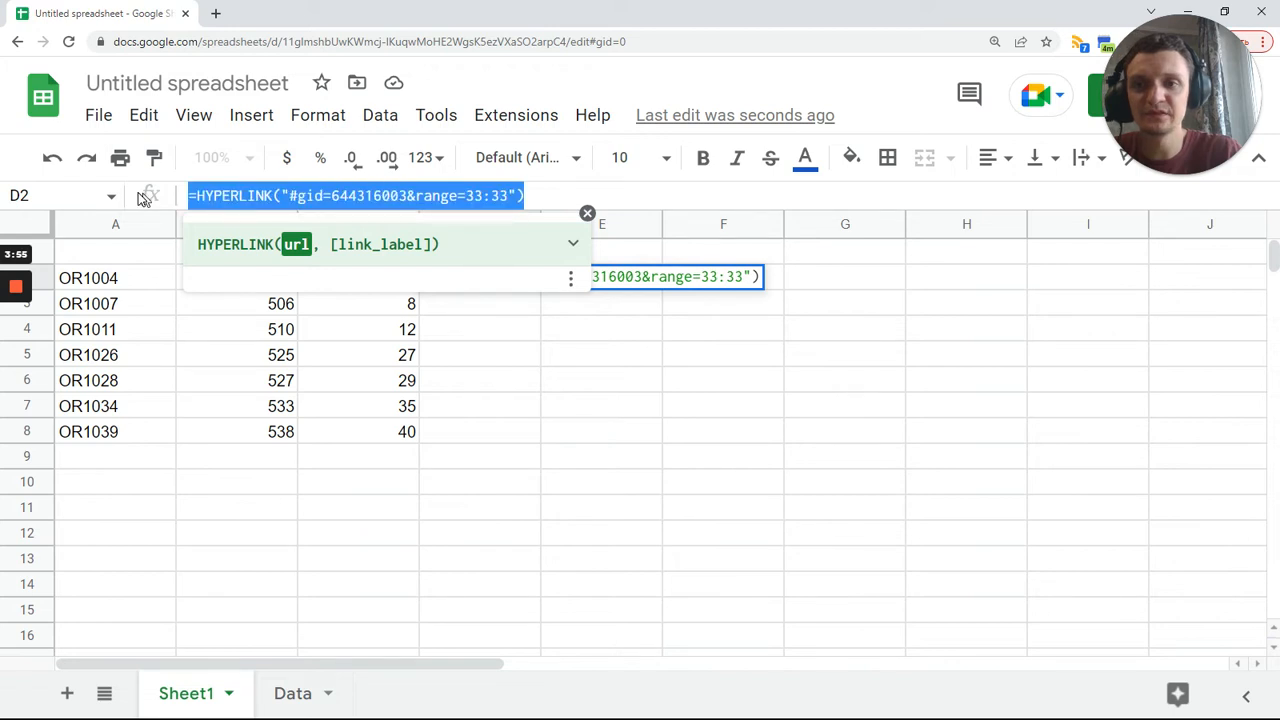
{"action": "key", "text": "ctrl+x"}
{"action": "key", "text": "Return"}
Step: Insert HYPERLINK("#gid=644316003&range=33:33" before row(Data!A:A) in Sheet1's A2 FILTER formula, using the copied link text
{"action": "left_click", "coordinate": [109, 282]}
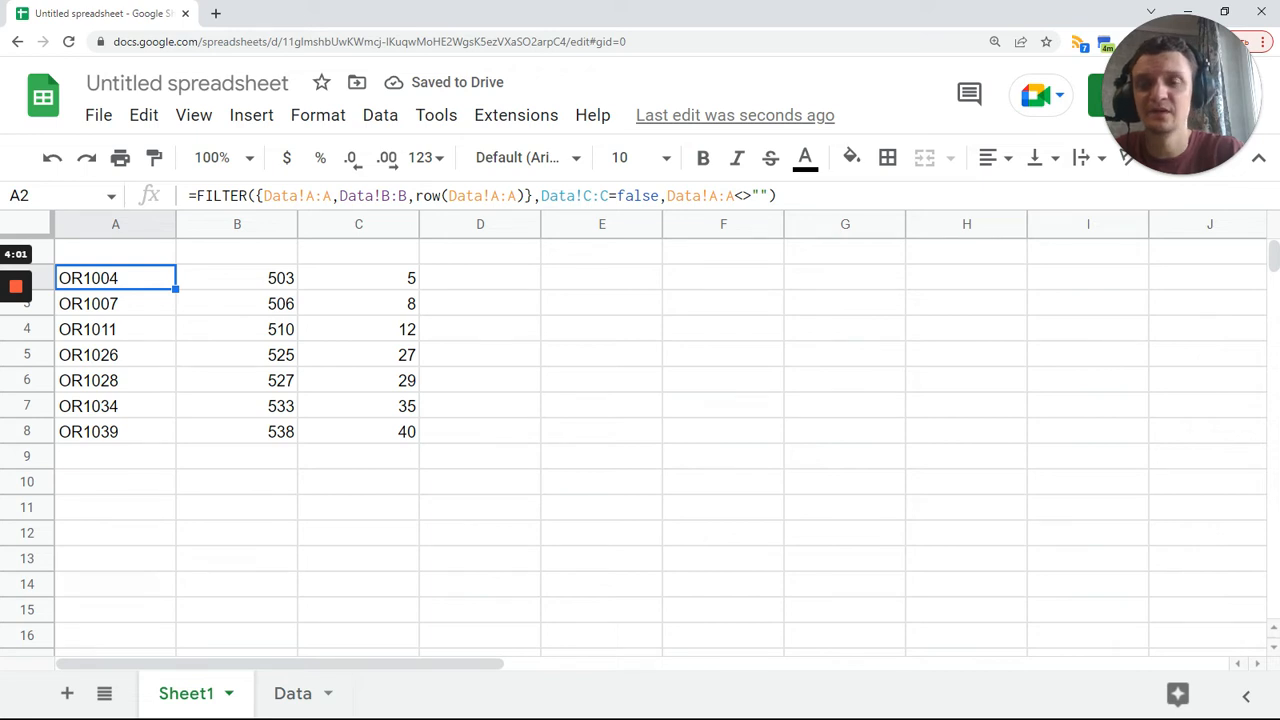
{"action": "left_click", "coordinate": [415, 196]}
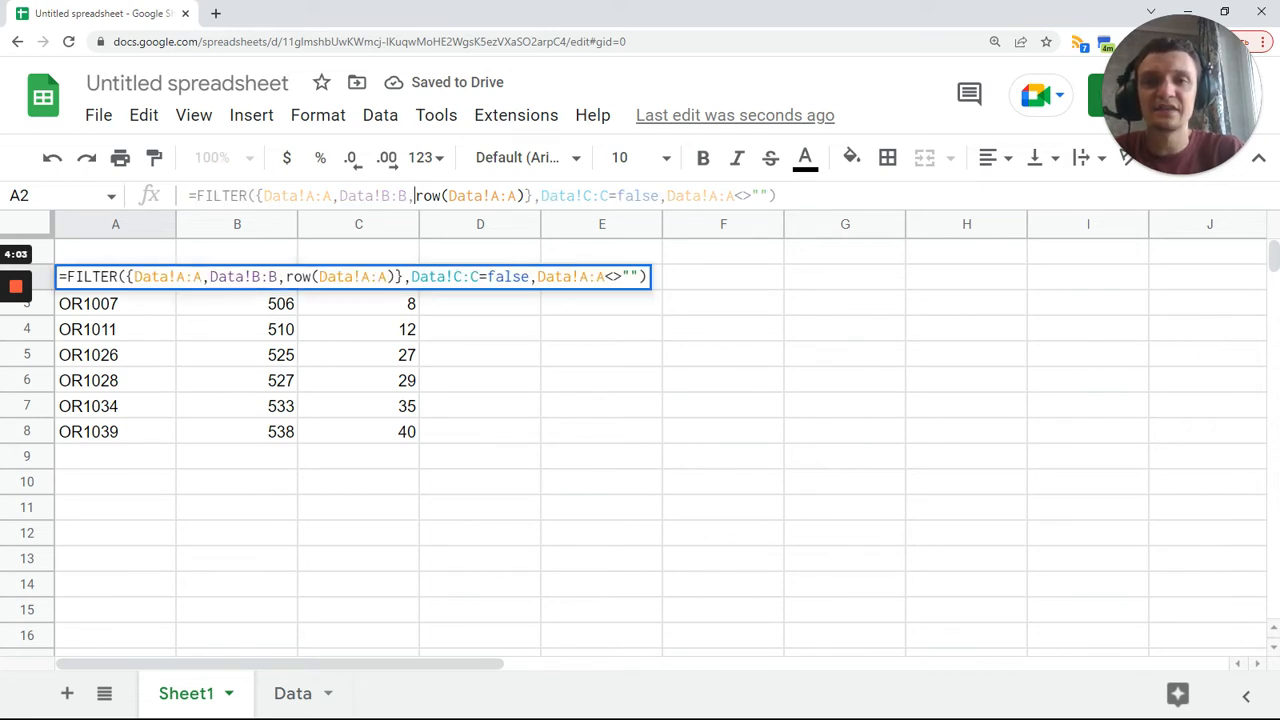
{"action": "key", "text": "Left"}
{"action": "key", "text": "Left"}
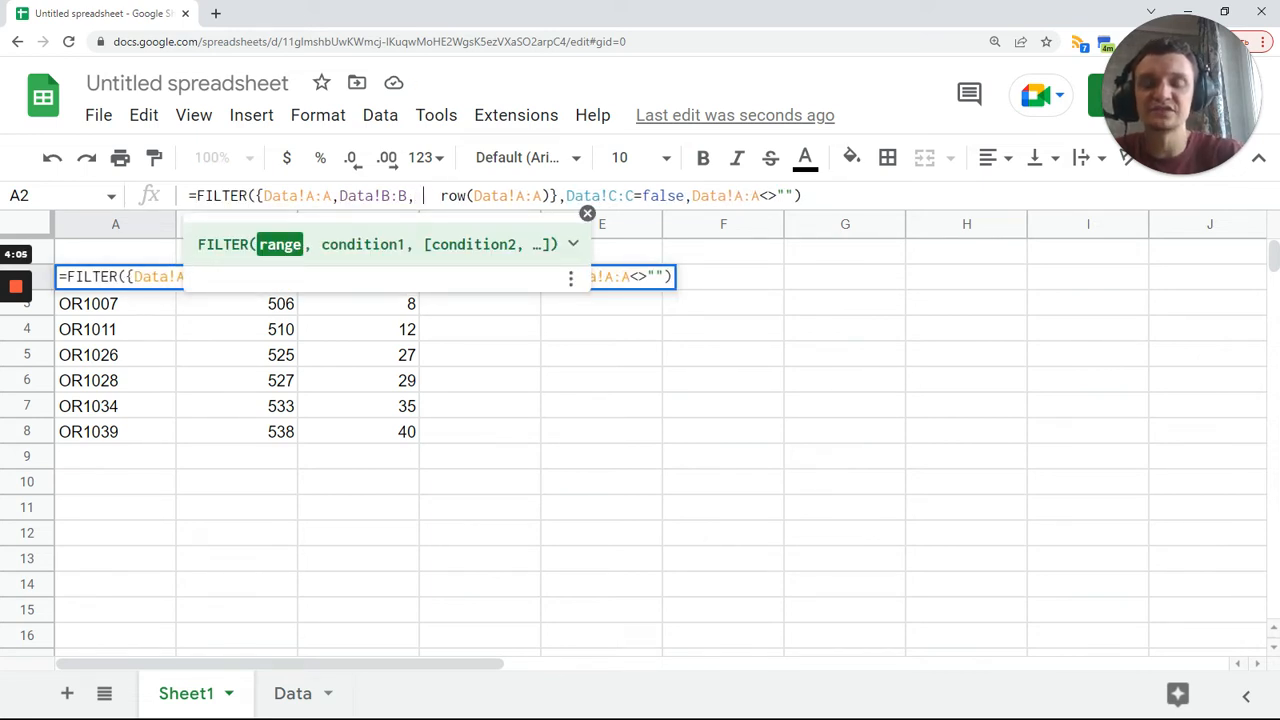
{"action": "type", "text": "hy"}
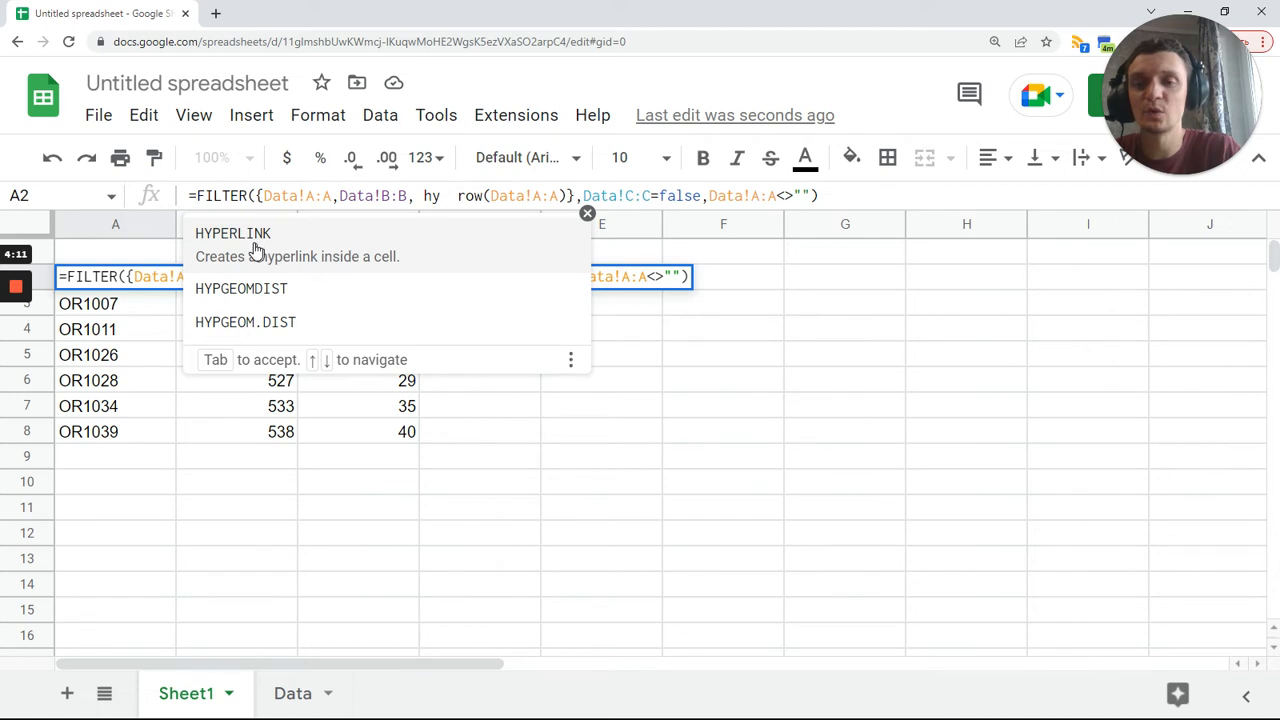
{"action": "key", "text": "Tab"}
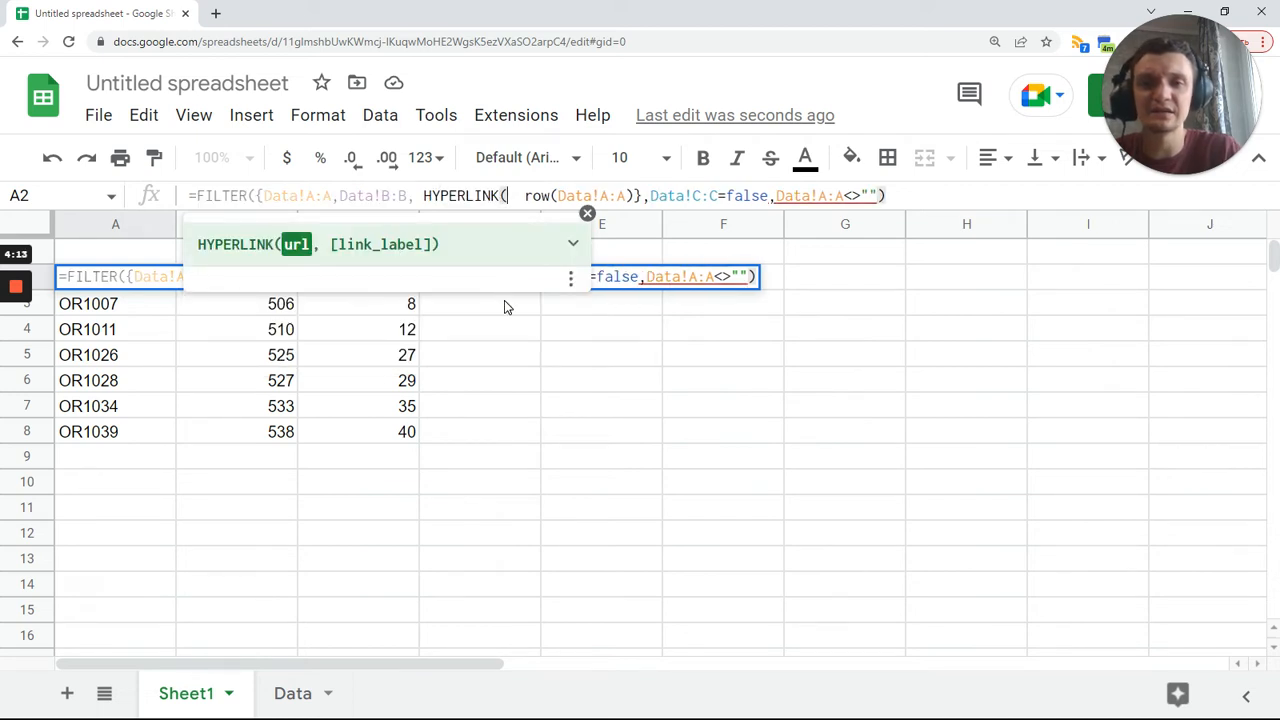
{"action": "key", "text": "ctrl+v"}
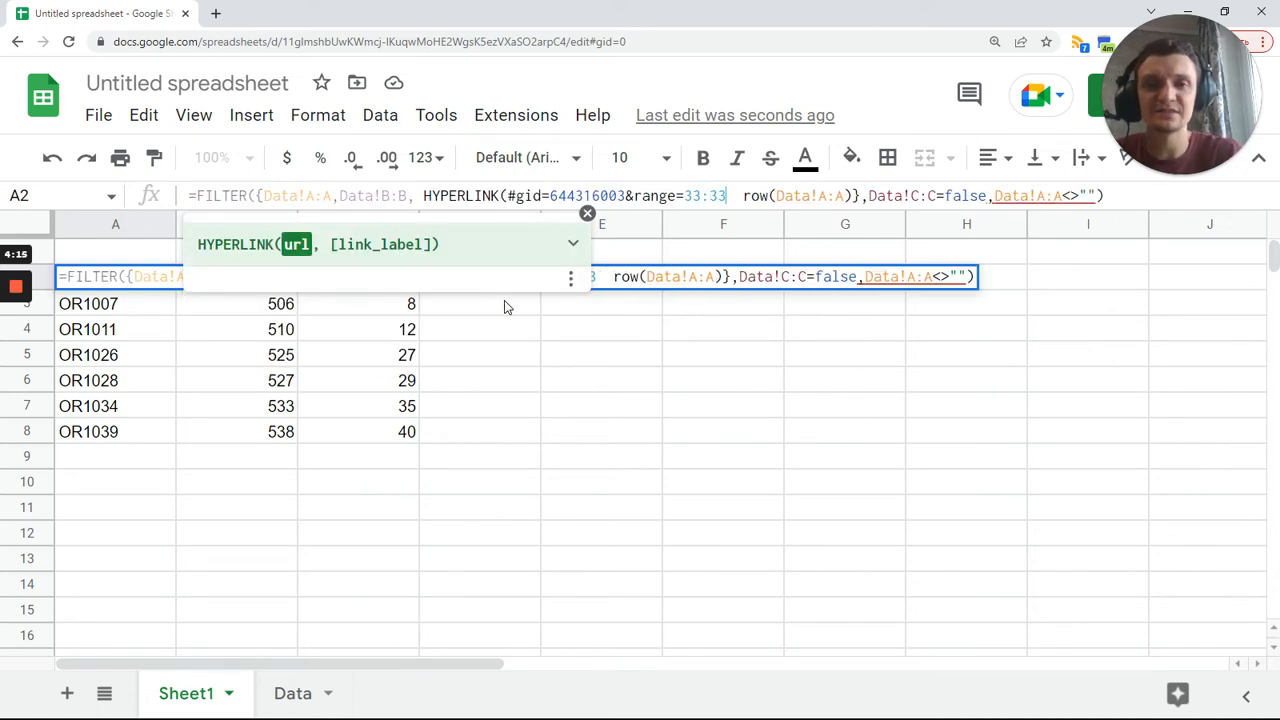
{"action": "type", "text": "\""}
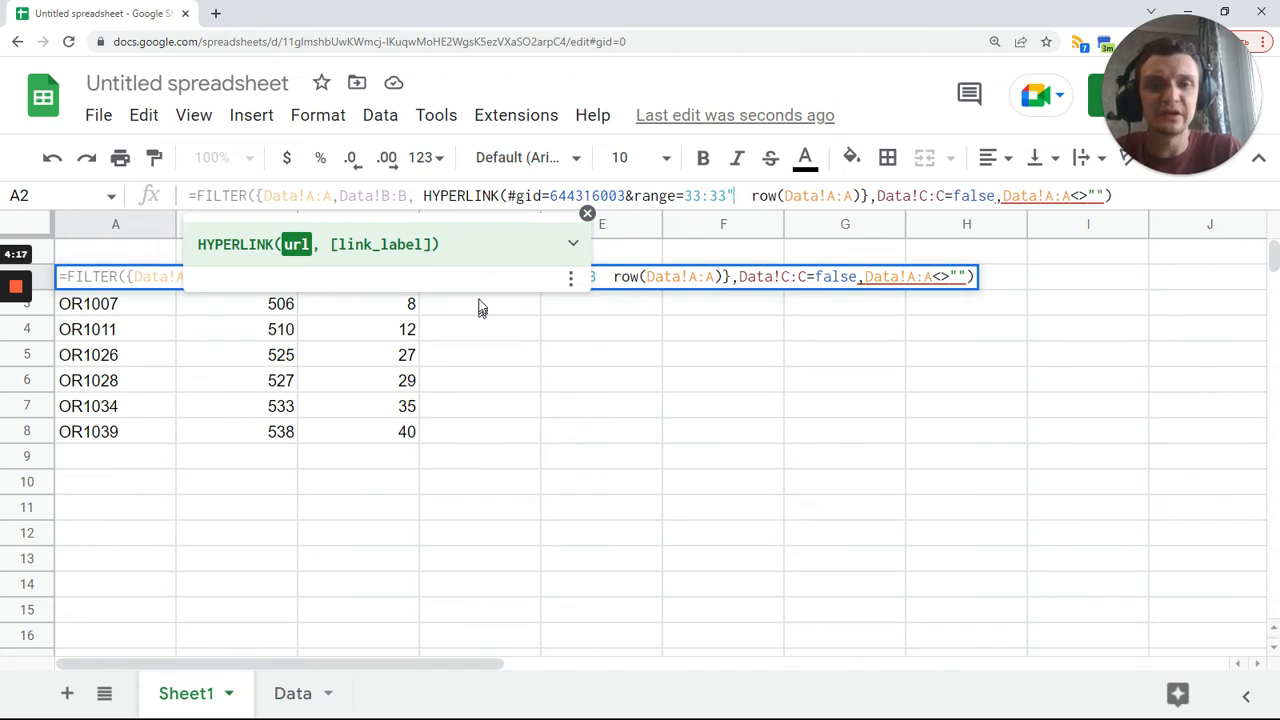
{"action": "left_click", "coordinate": [507, 196]}
{"action": "type", "text": "\""}
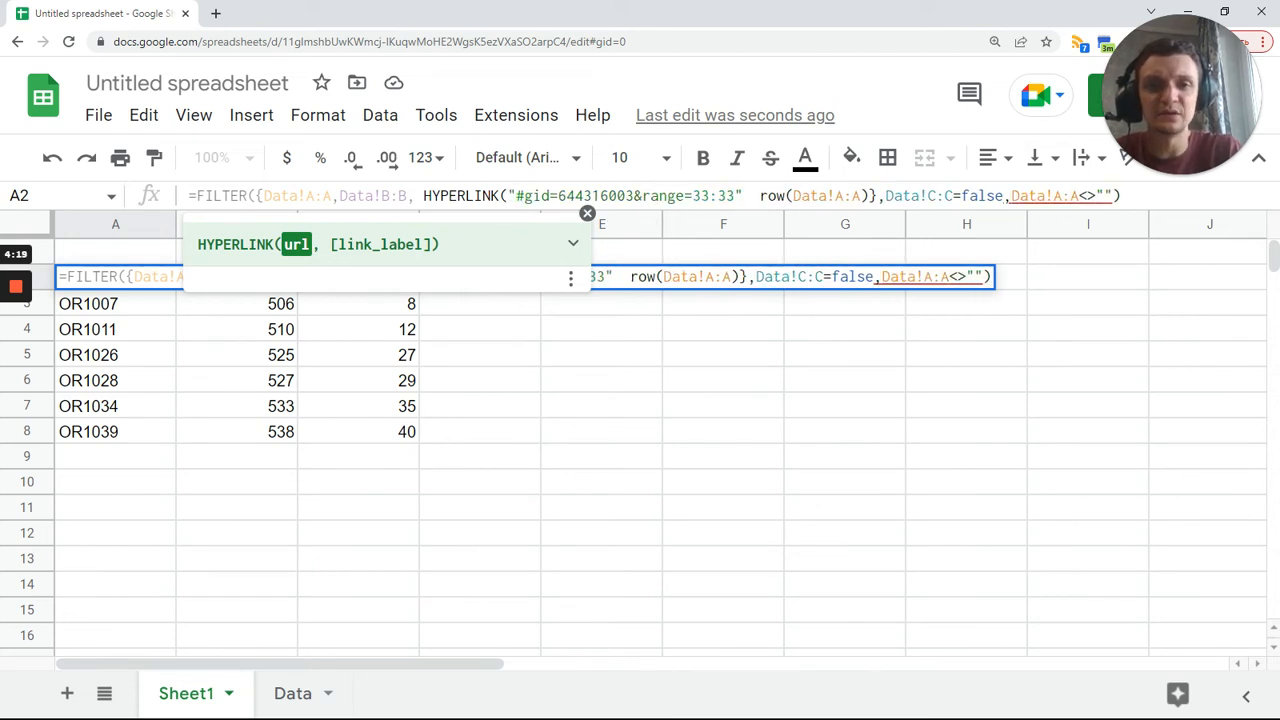
Step: Cut row(Data!A:A) and its leading spaces out of the A2 formula and close the HYPERLINK function's parenthesis
{"action": "left_click_drag", "start_coordinate": [760, 196], "coordinate": [868, 196]}
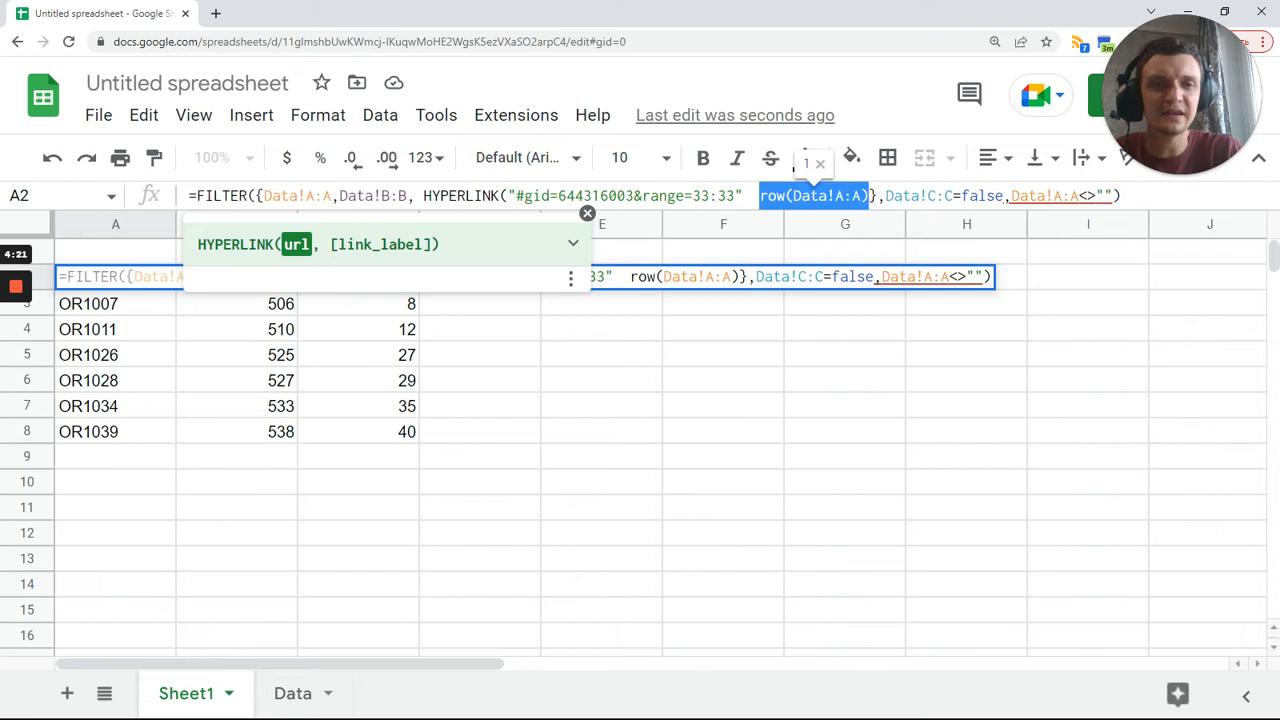
{"action": "key", "text": "BackSpace"}
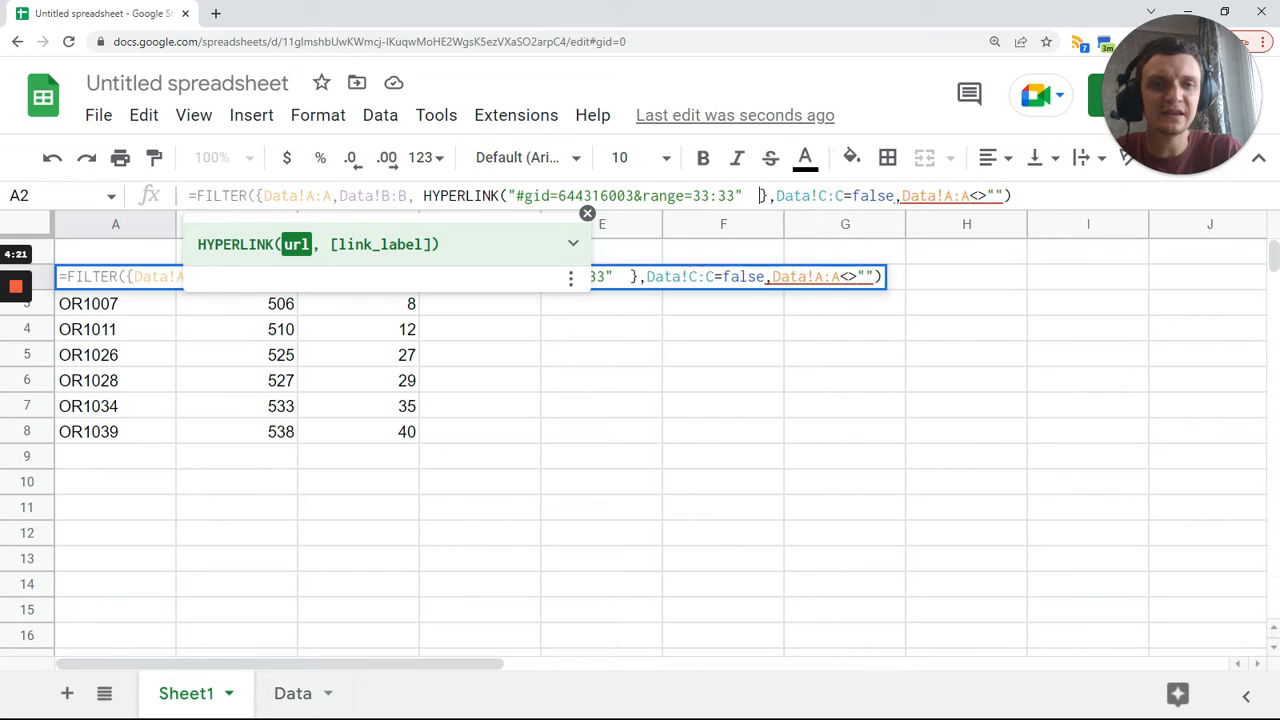
{"action": "key", "text": "BackSpace"}
{"action": "key", "text": "BackSpace"}
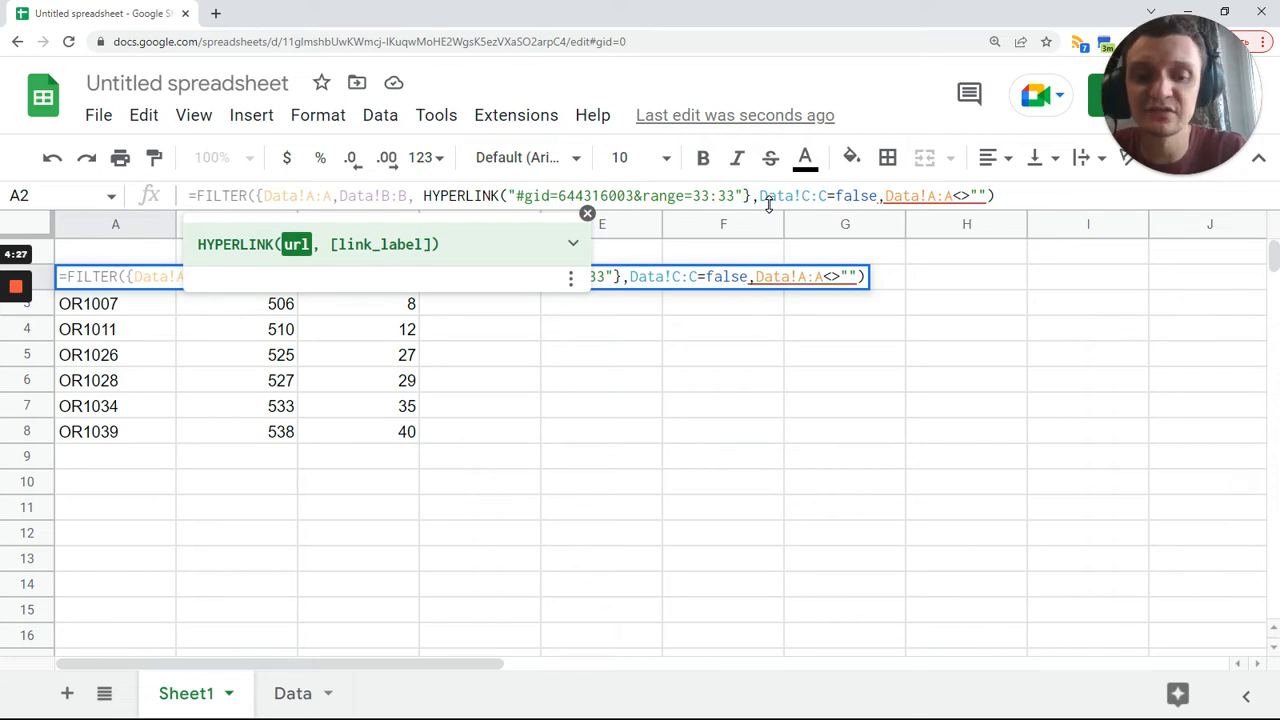
{"action": "type", "text": ")"}
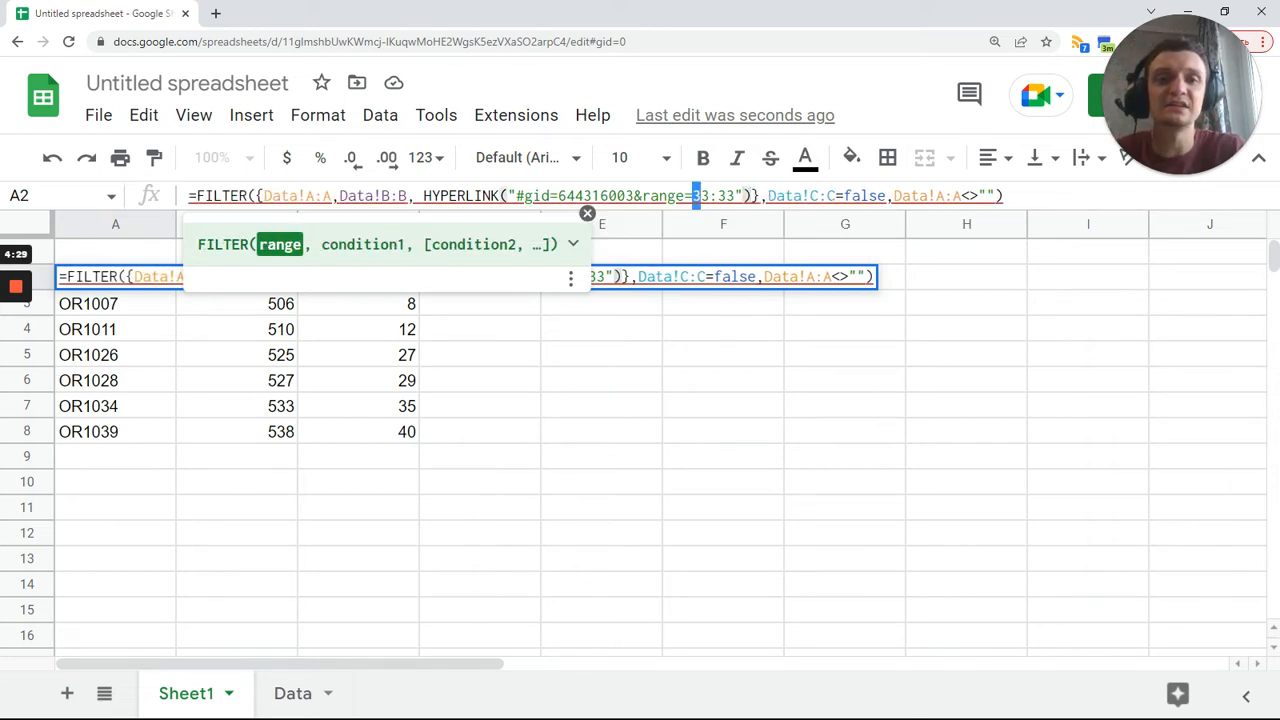
Step: Replace the first 33 in the A2 HYPERLINK range with a concatenated "&row(Data!A:A)&"
{"action": "double_click", "coordinate": [699, 195]}
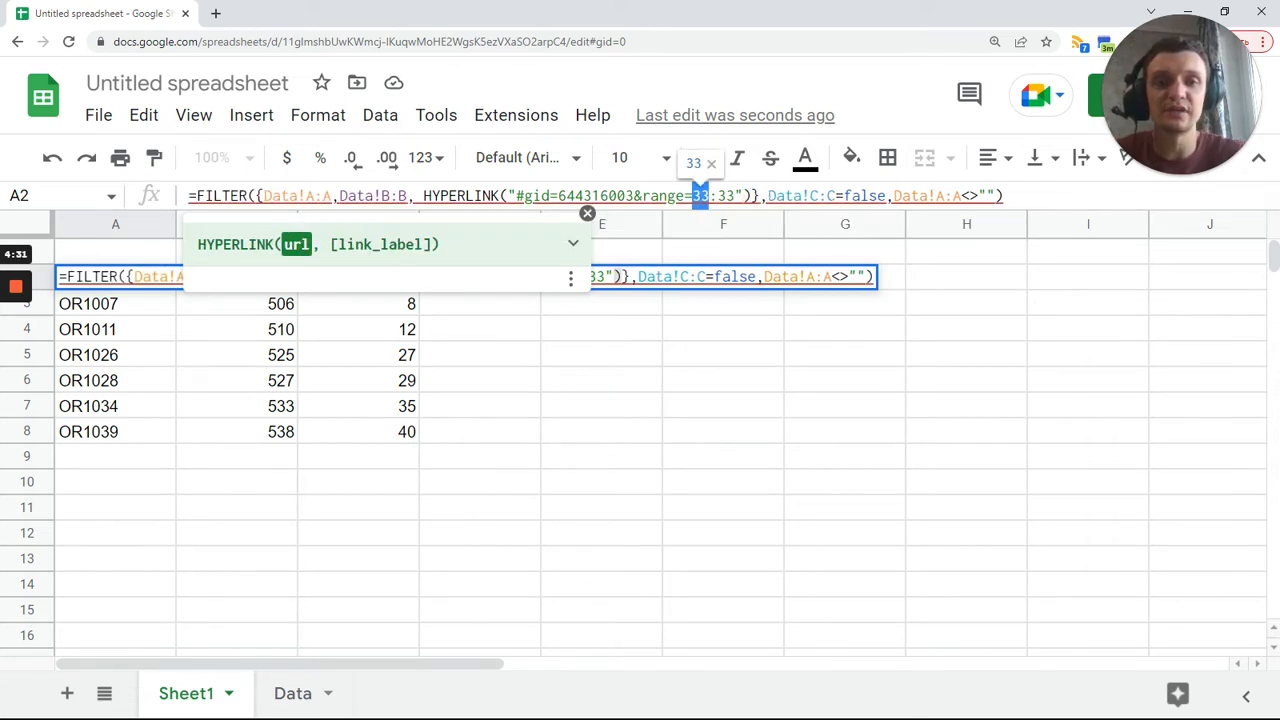
{"action": "type", "text": "\"\""}
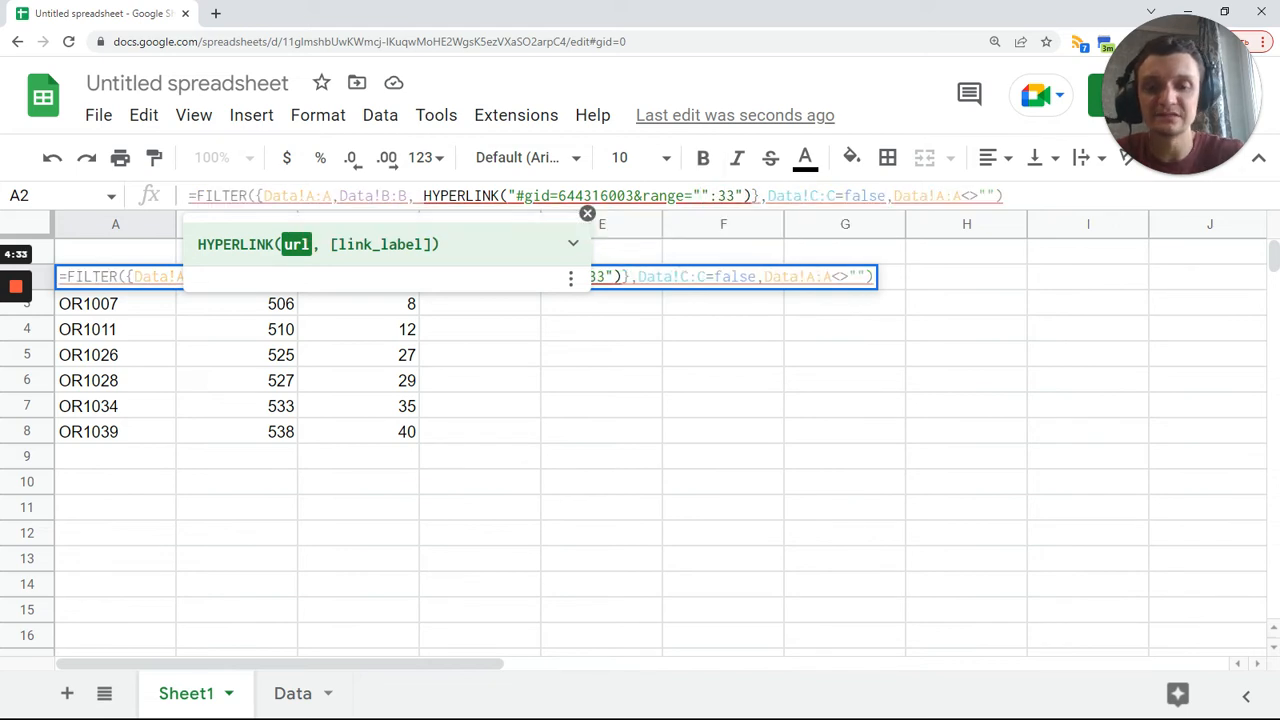
{"action": "type", "text": "&&"}
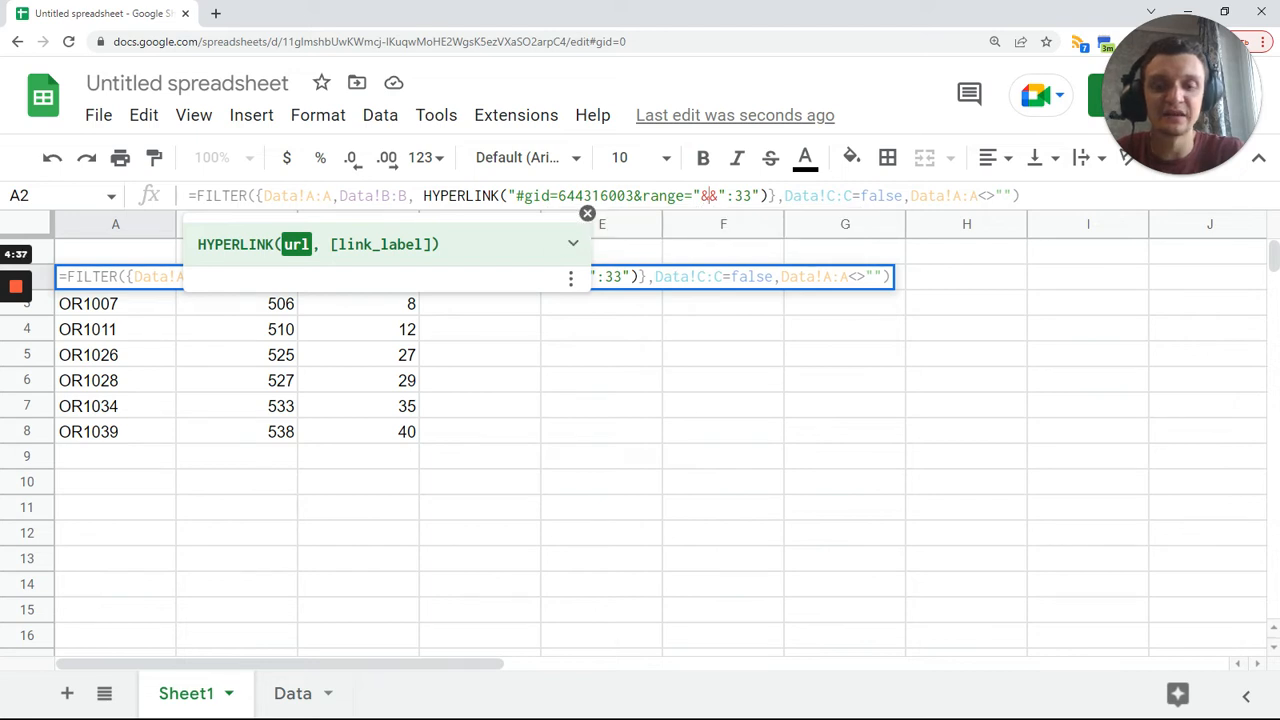
{"action": "type", "text": "row(Data!A:A)"}
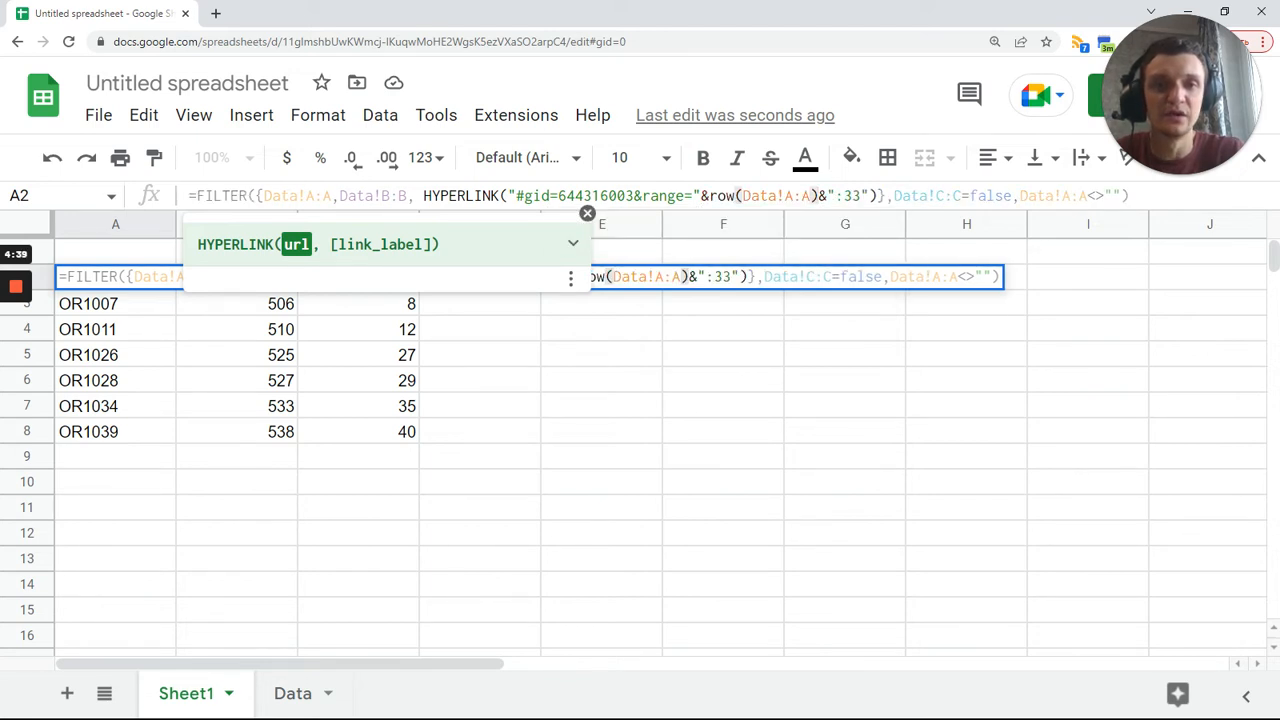
Step: Replace the second 33 in the A2 HYPERLINK range with a concatenated &row(Data!A:A) after the colon and enter the formula
{"action": "key", "text": "Right"}
{"action": "key", "text": "Right"}
{"action": "key", "text": "Right"}
{"action": "key", "text": "shift+Right"}
{"action": "key", "text": "shift+Right"}
{"action": "key", "text": "BackSpace"}
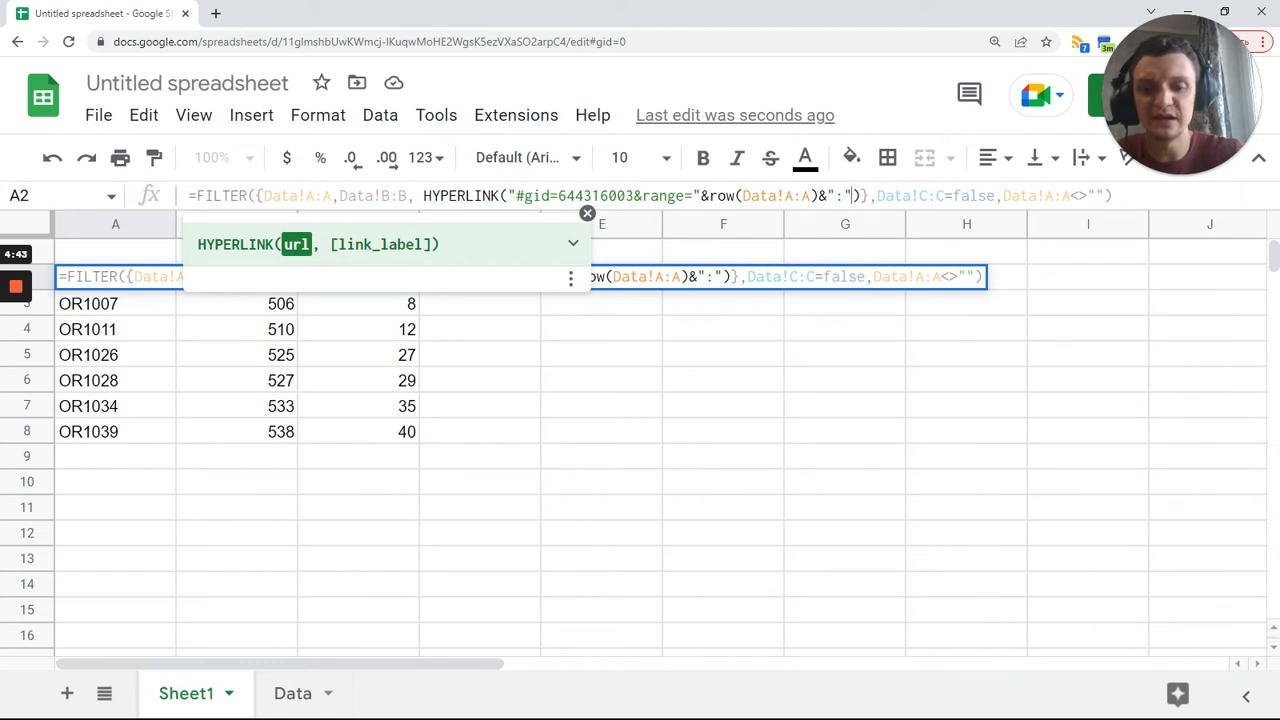
{"action": "type", "text": "&"}
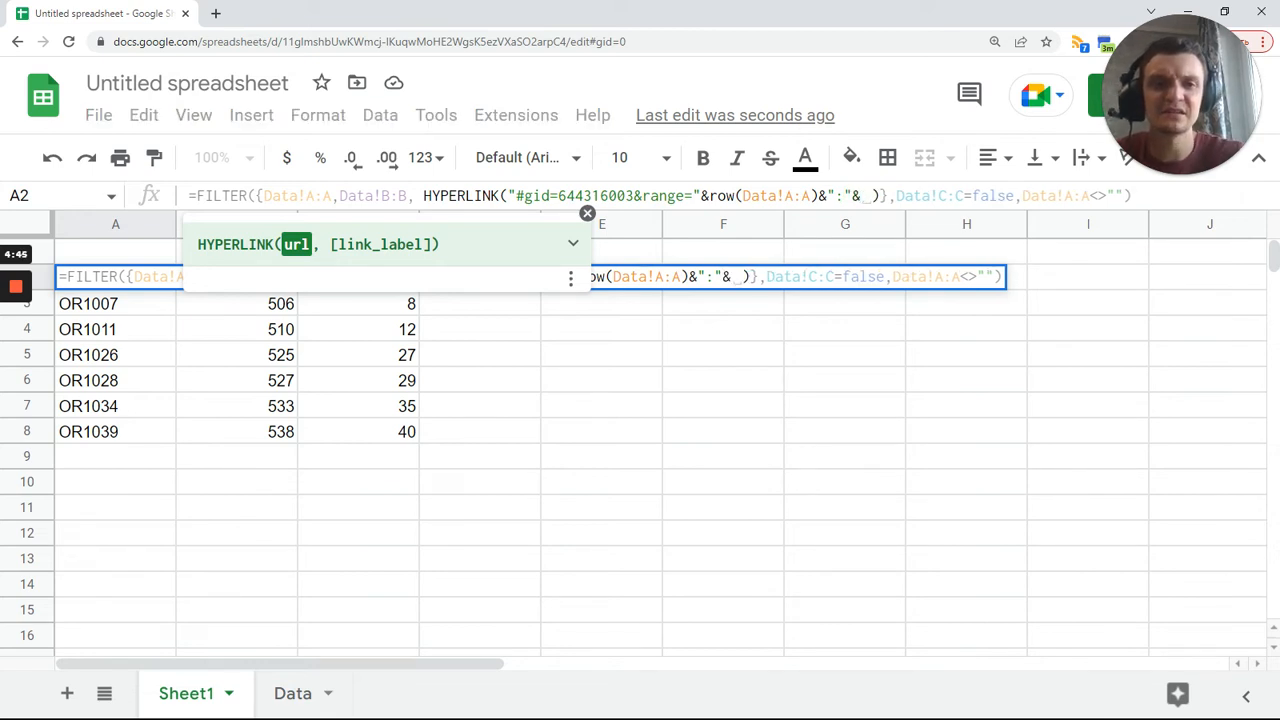
{"action": "key", "text": "ctrl+v"}
{"action": "key", "text": "Return"}
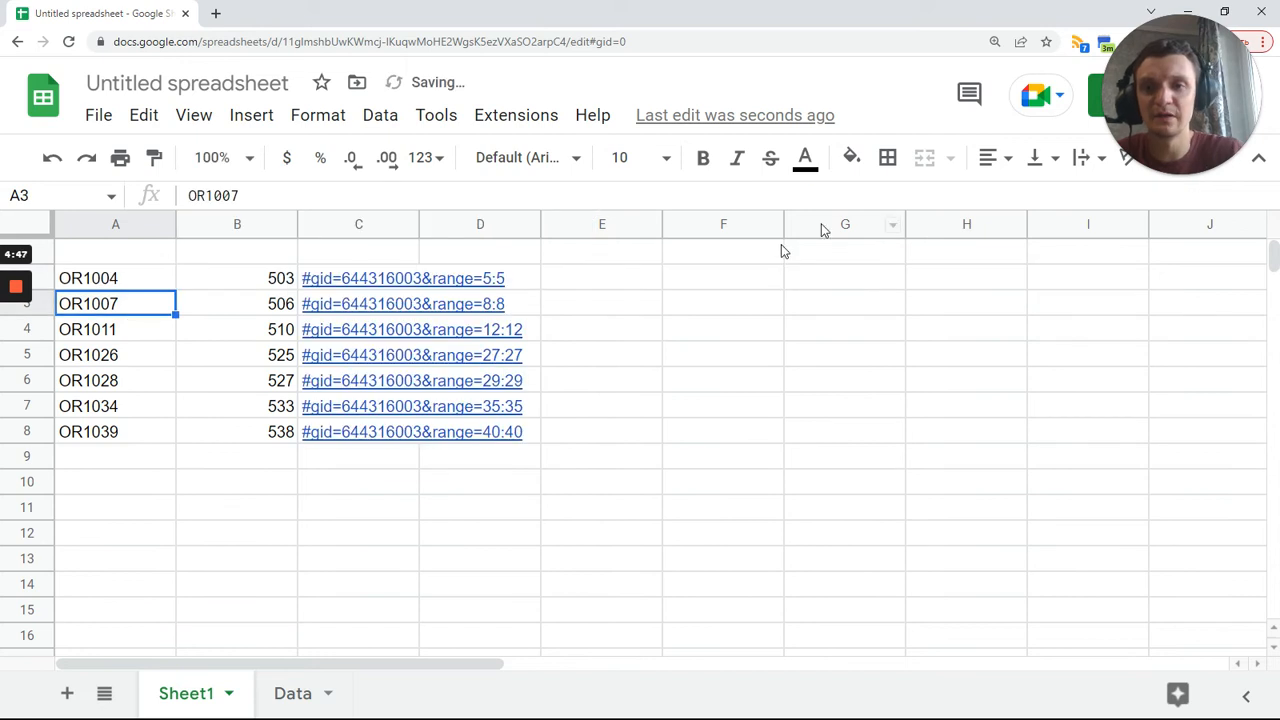
Step: Follow the link in Sheet1's C7 to its source row on the Data sheet and return to Sheet1
{"action": "left_click", "coordinate": [357, 407]}
{"action": "left_click", "coordinate": [392, 449]}
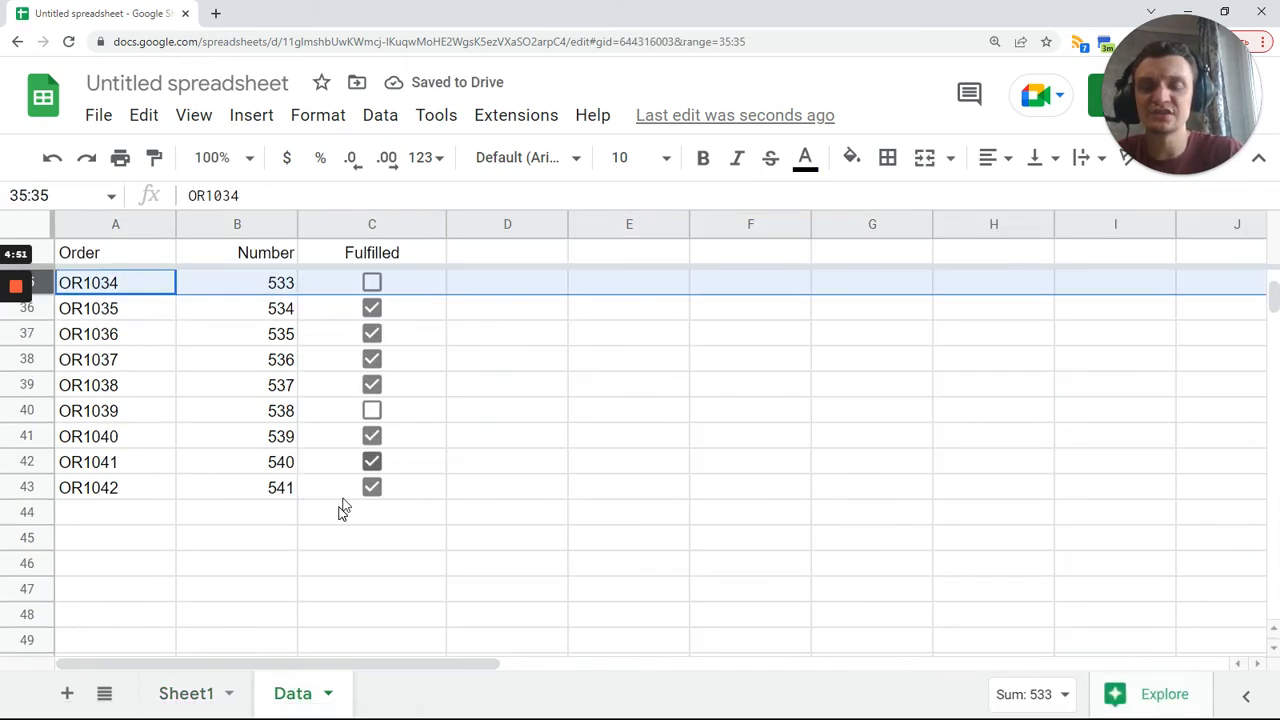
{"action": "left_click", "coordinate": [183, 693]}
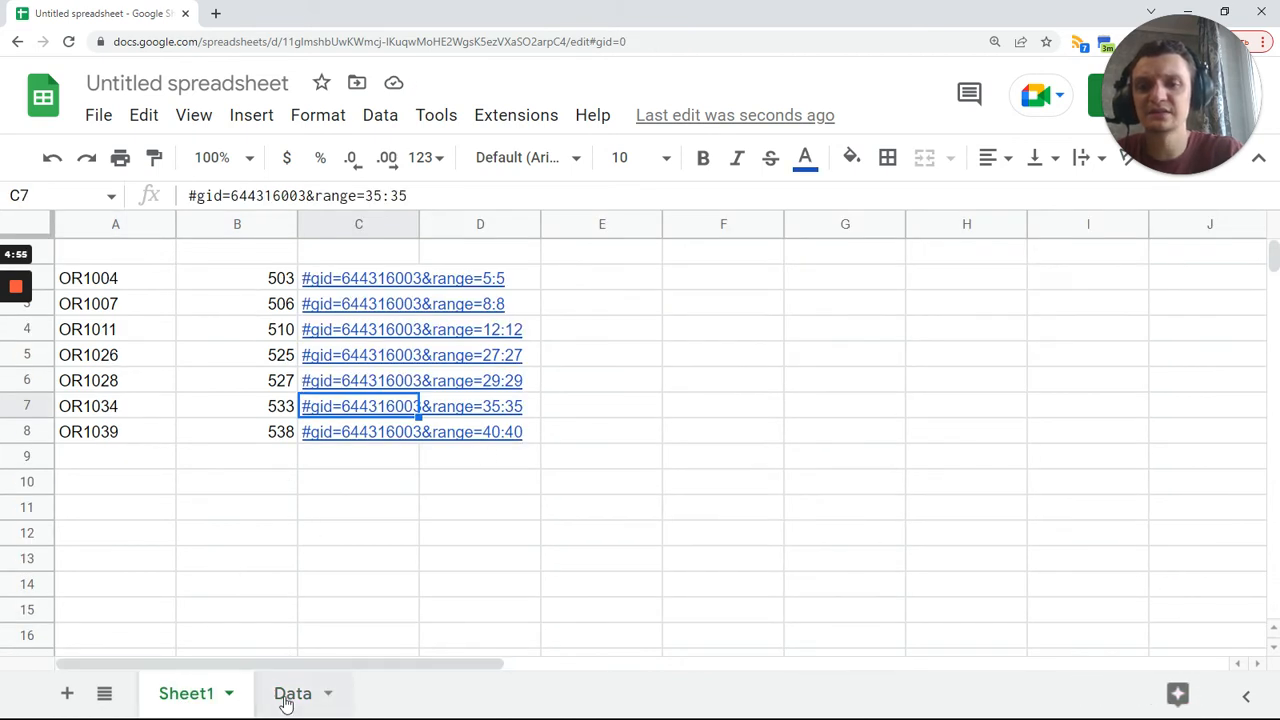
Step: Add ">>>" as the link label of the HYPERLINK in Sheet1's A2 formula and enter the formula
{"action": "left_click", "coordinate": [153, 281]}
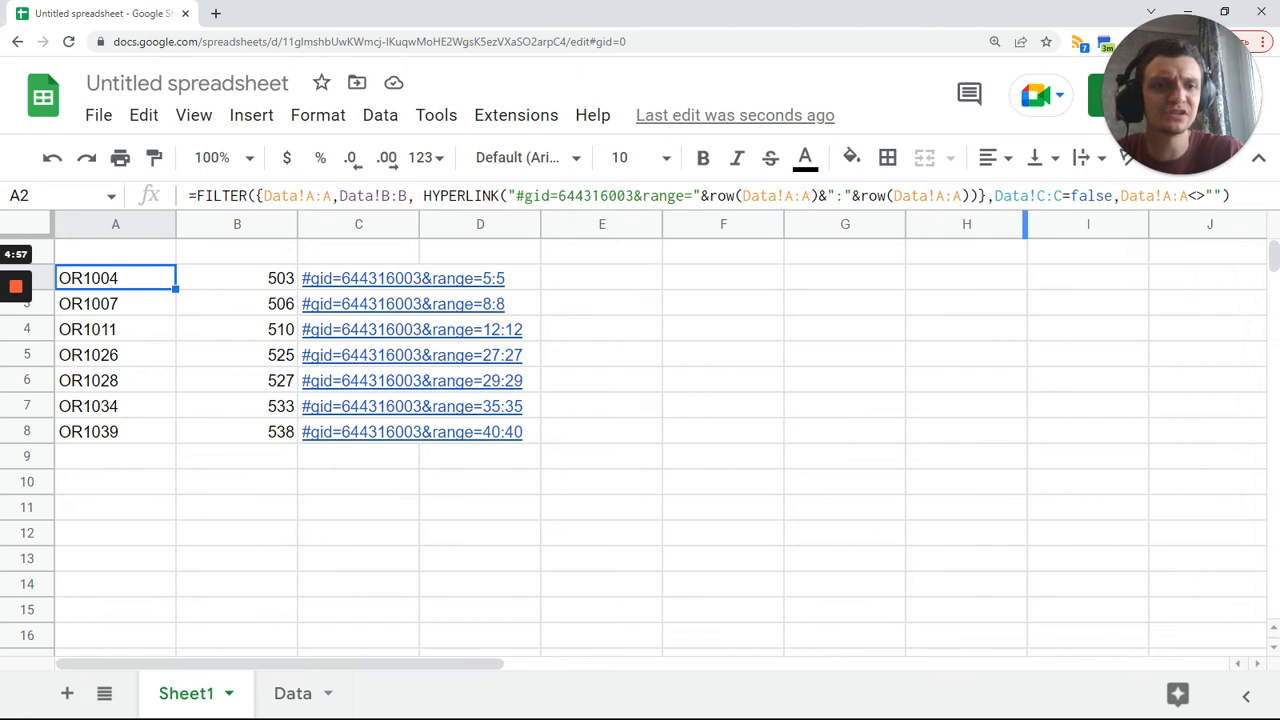
{"action": "left_click", "coordinate": [437, 195]}
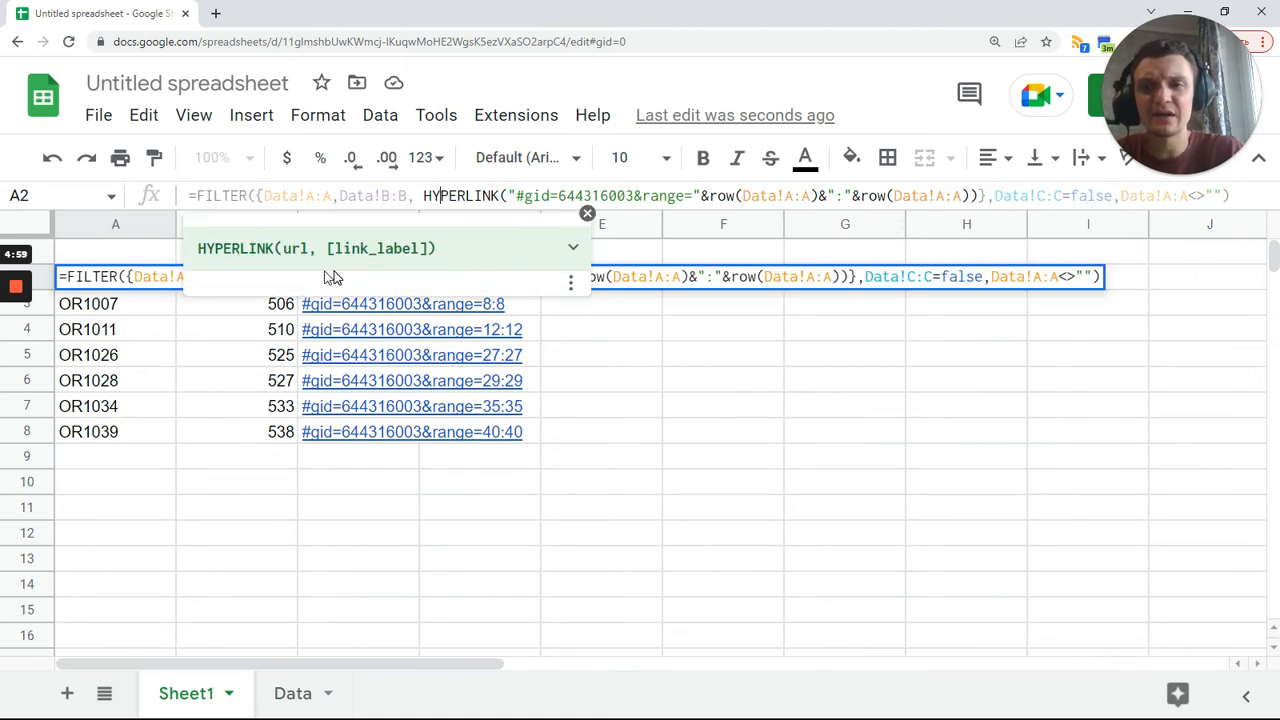
{"action": "left_click", "coordinate": [966, 195]}
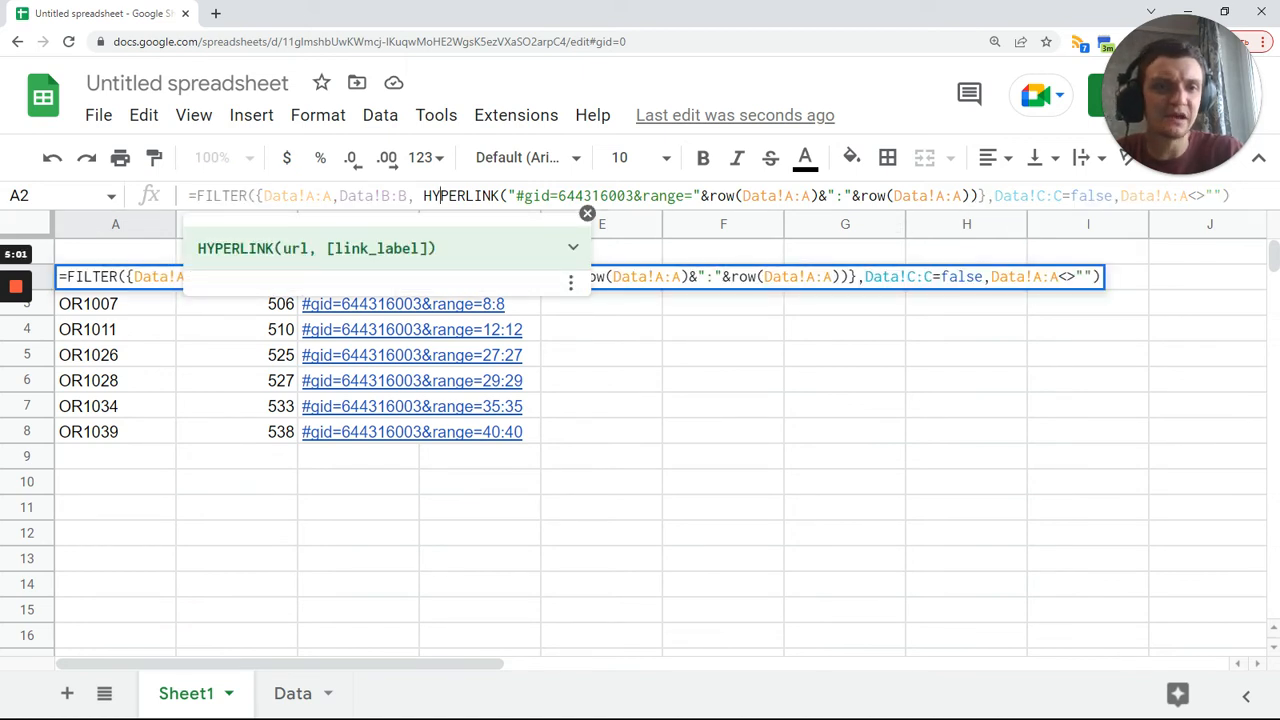
{"action": "type", "text": ",\">"}
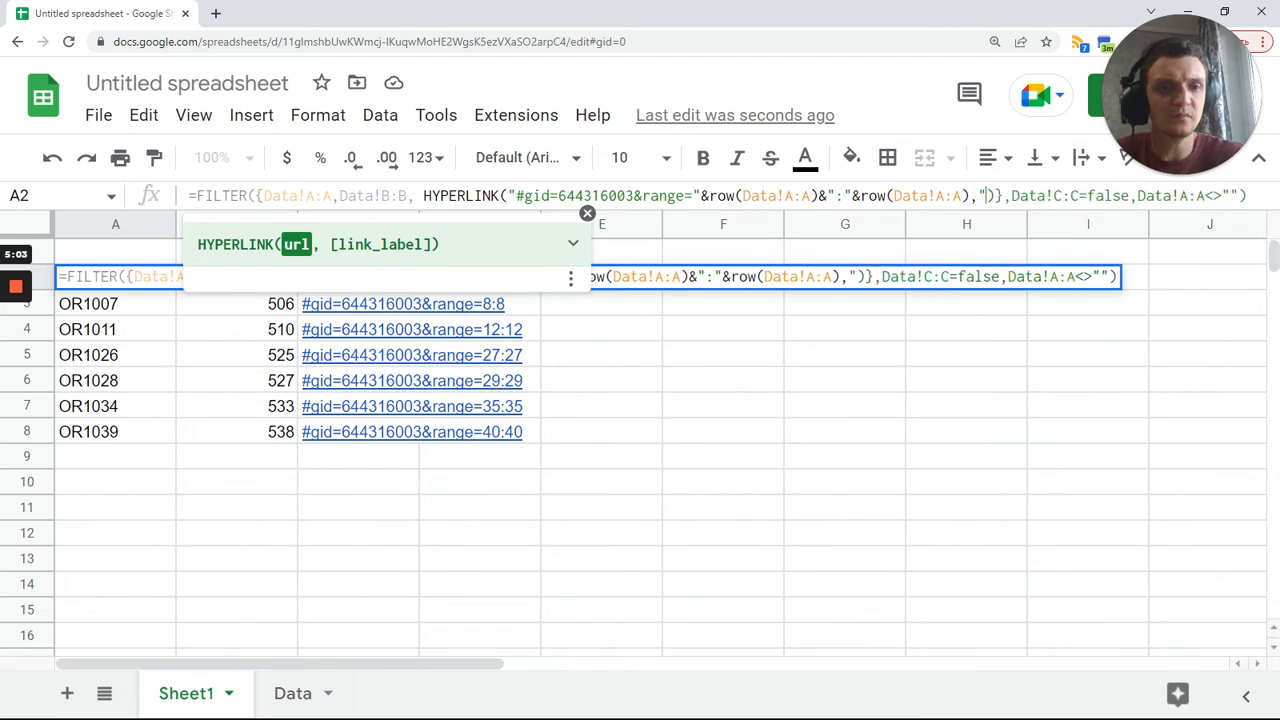
{"action": "type", "text": ">\""}
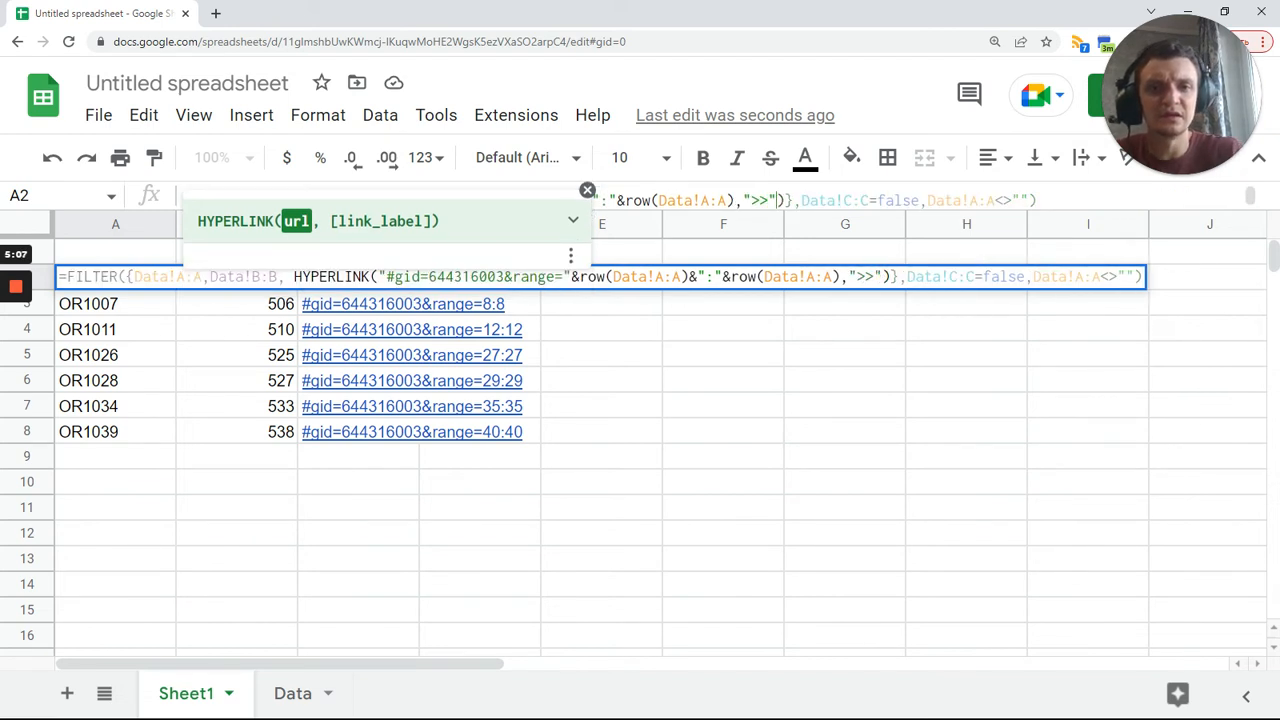
{"action": "type", "text": ">"}
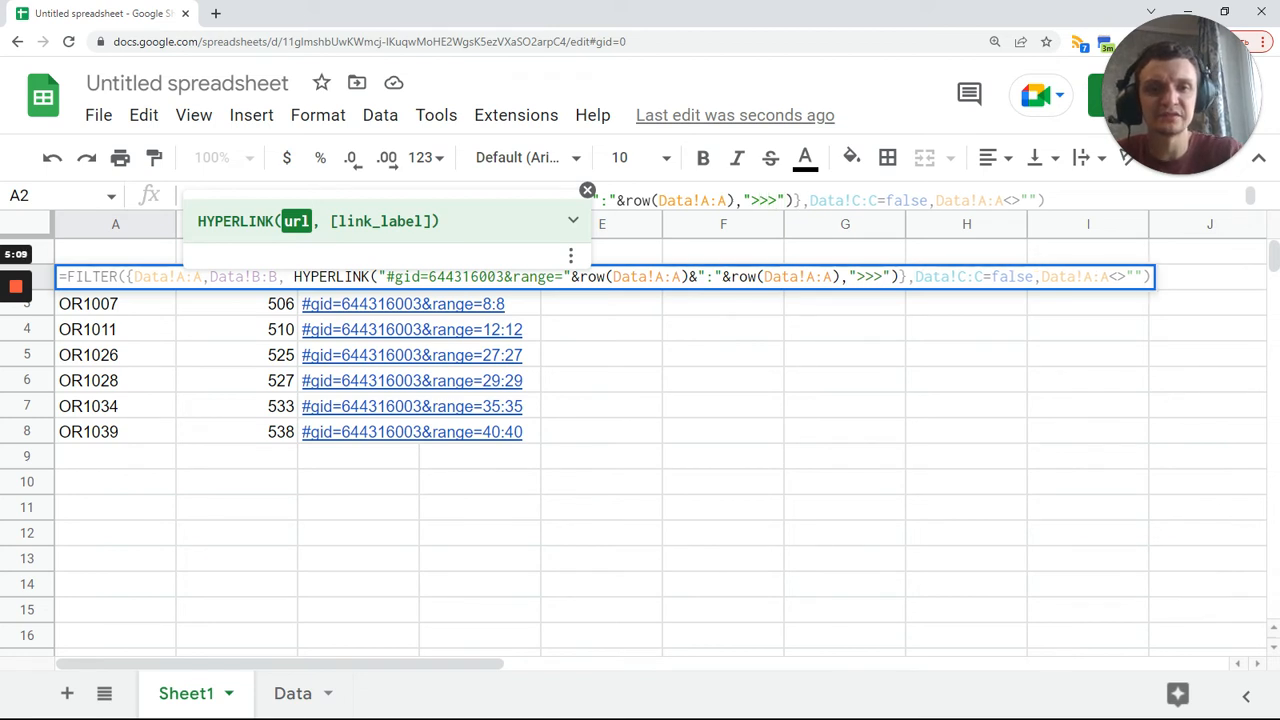
{"action": "key", "text": "shift+Right"}
{"action": "key", "text": "shift+Right"}
{"action": "key", "text": "shift+Right"}
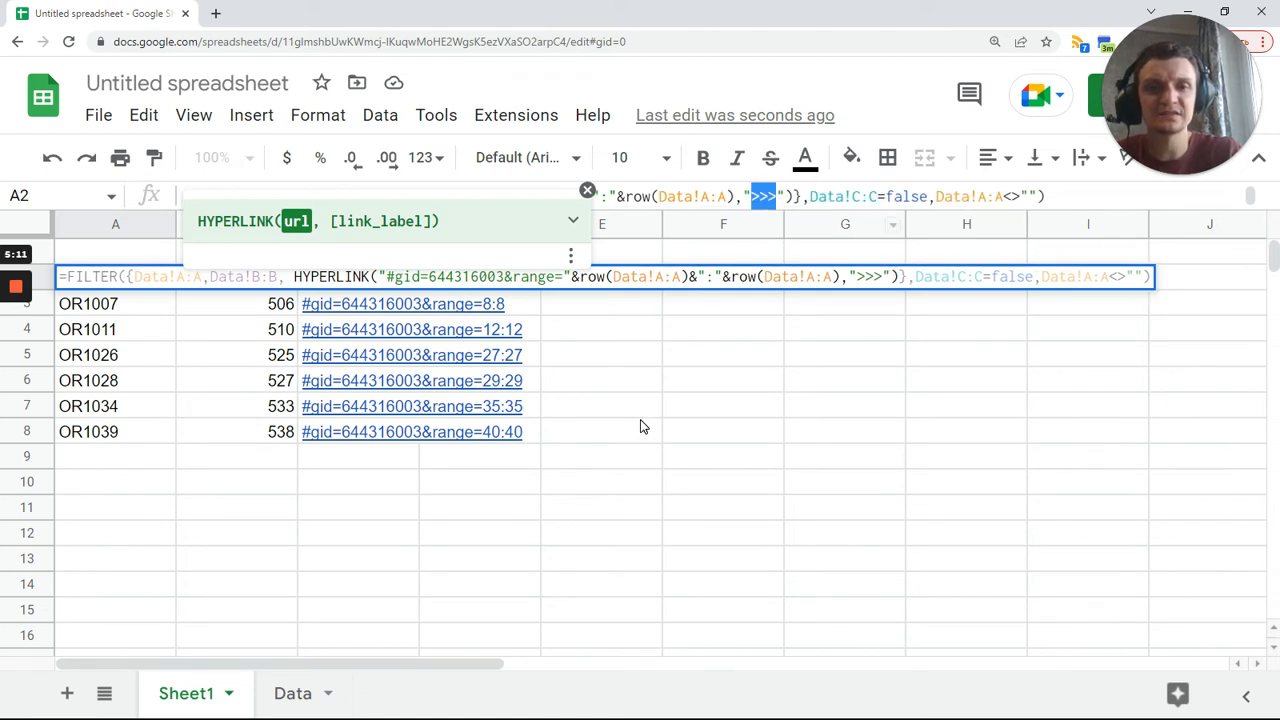
{"action": "key", "text": "Tab"}
{"action": "left_click", "coordinate": [259, 490]}
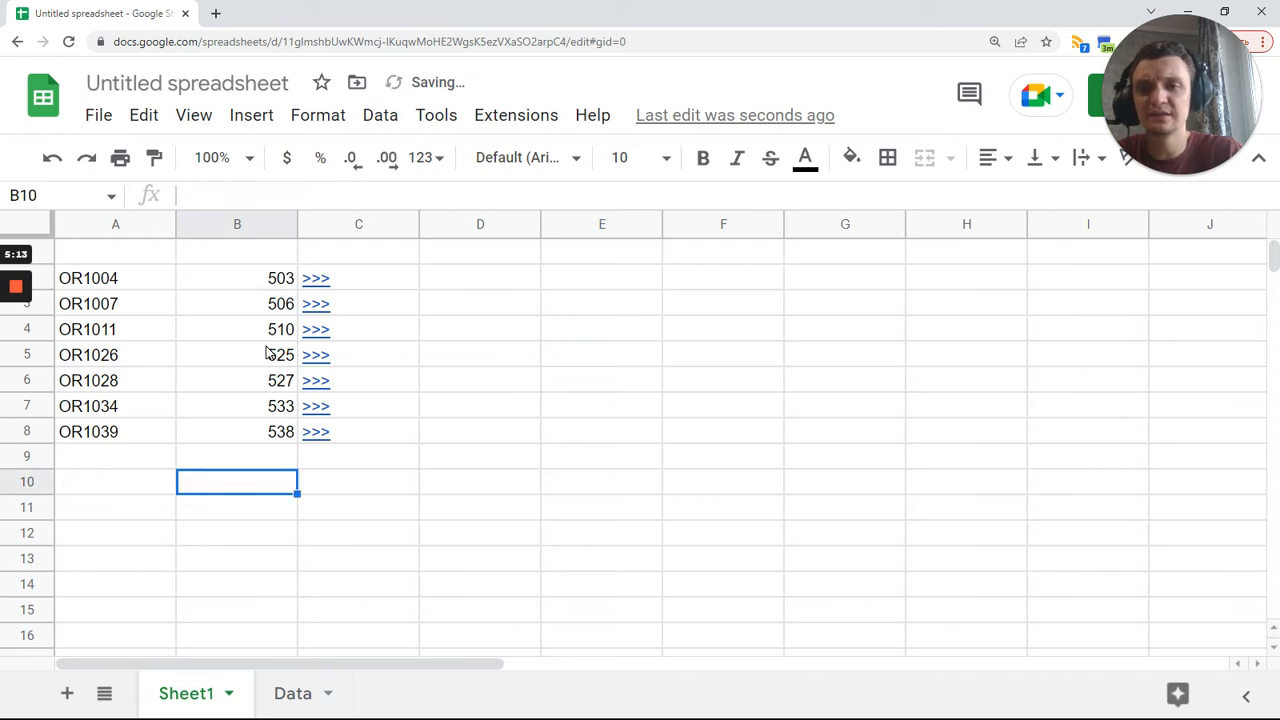
Step: Follow the >>> link in Sheet1's C5 to row 27 of the Data sheet and tick its Fulfilled checkbox
{"action": "left_click", "coordinate": [327, 363]}
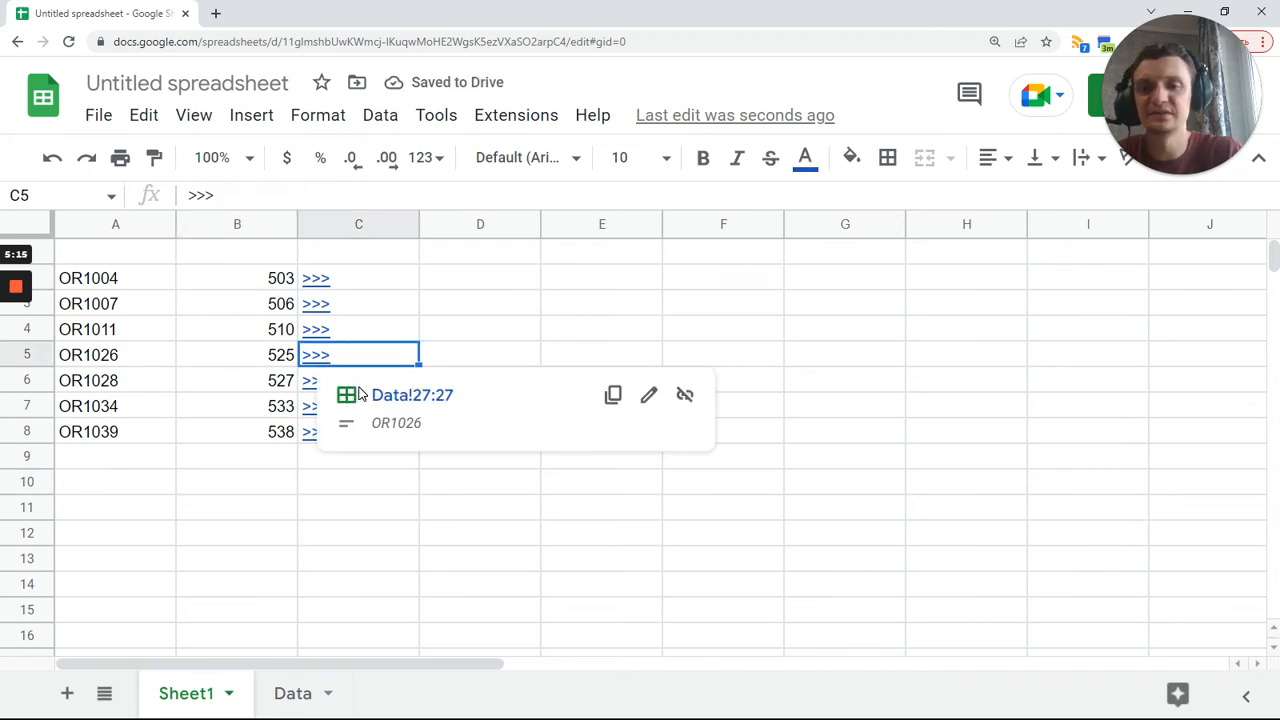
{"action": "left_click", "coordinate": [378, 396]}
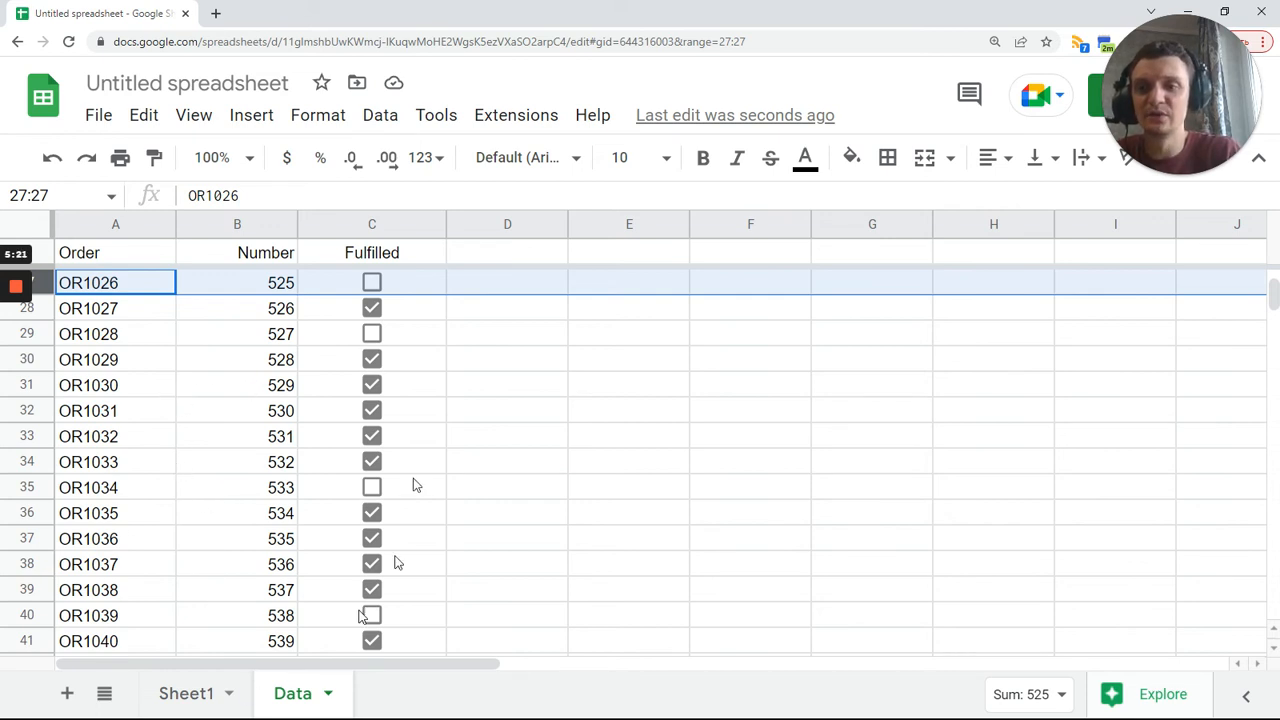
{"action": "left_click", "coordinate": [372, 283]}
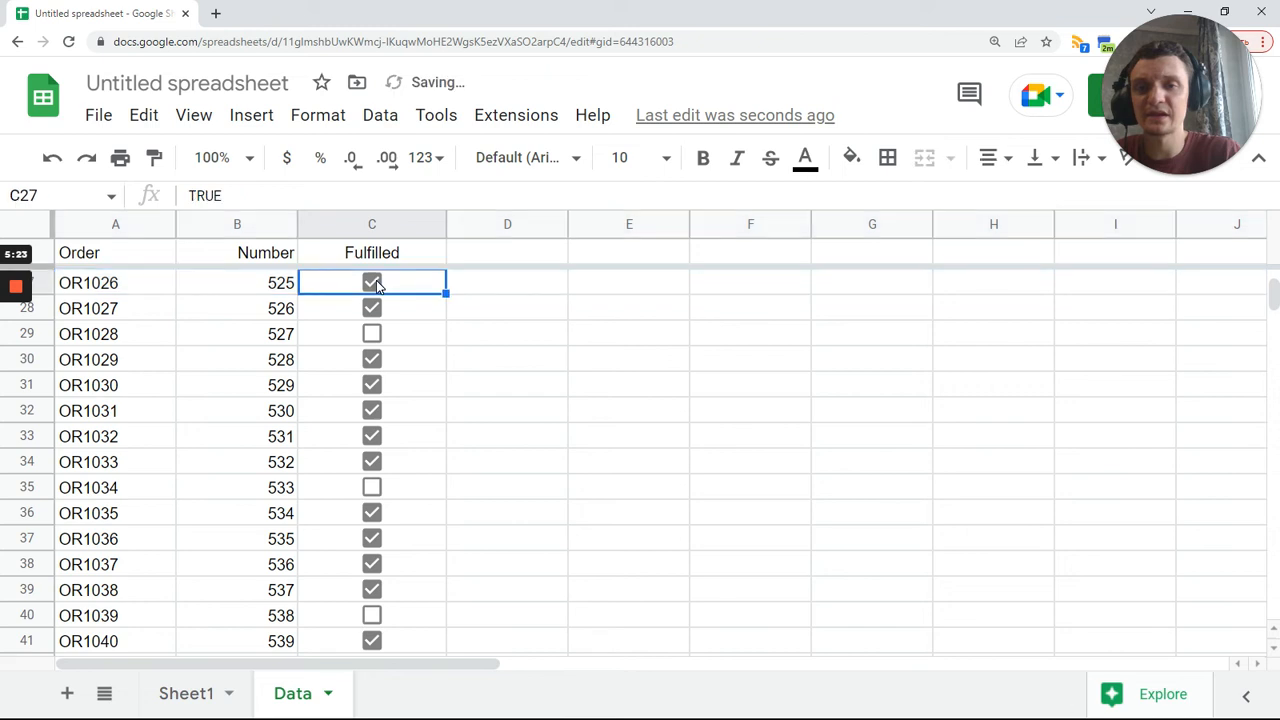
Step: From Sheet1, follow the >>> link for order OR1028 to its Data row, tick its Fulfilled checkbox, and return to Sheet1
{"action": "left_click", "coordinate": [198, 695]}
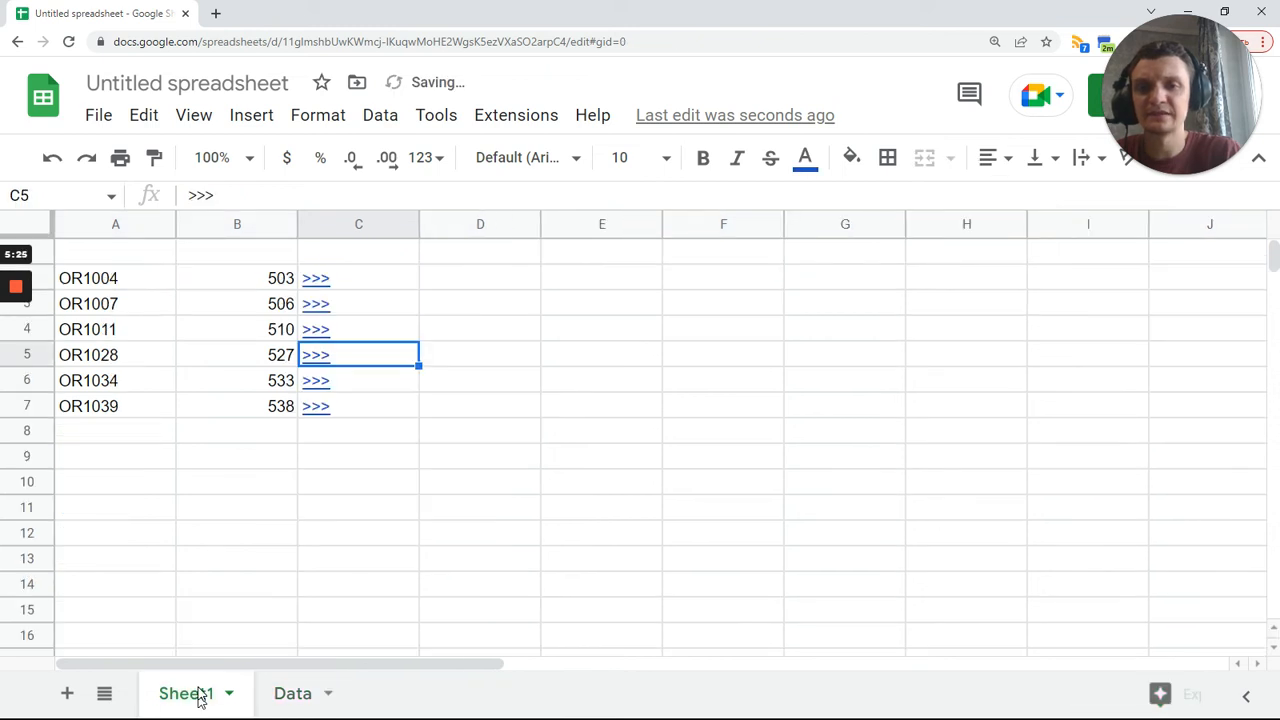
{"action": "left_click", "coordinate": [272, 362]}
{"action": "left_click", "coordinate": [339, 366]}
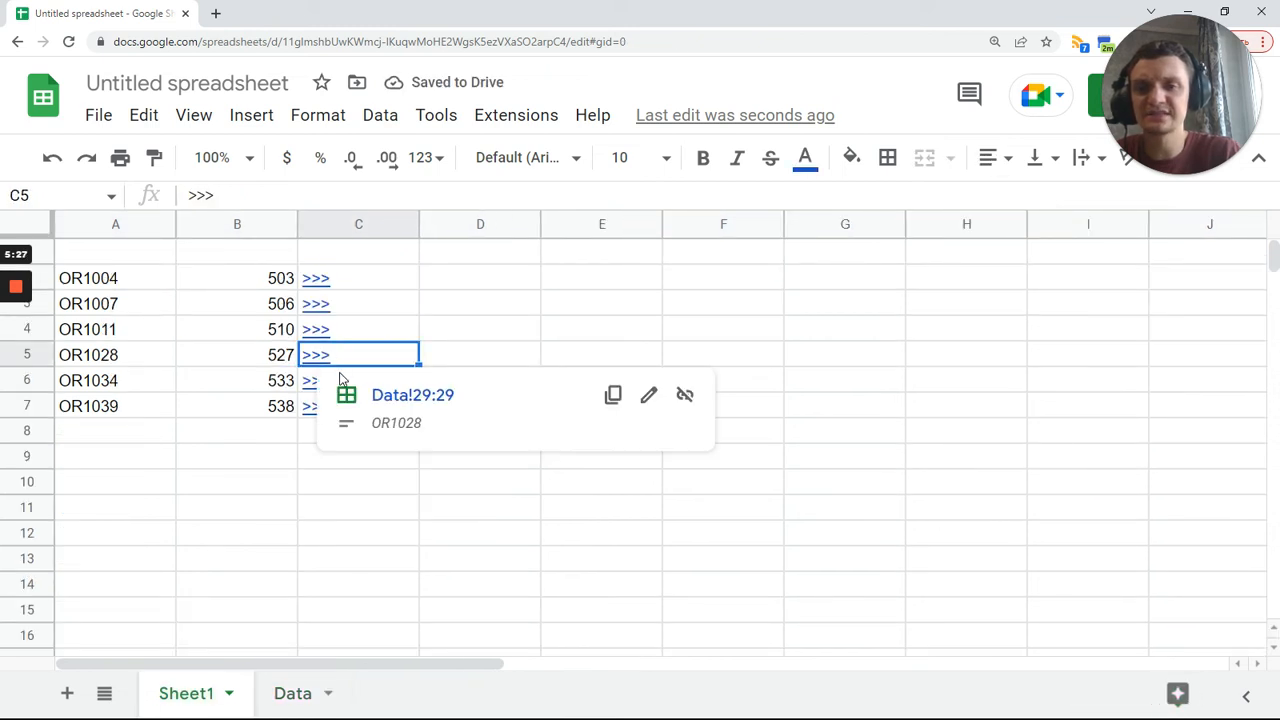
{"action": "left_click", "coordinate": [374, 400]}
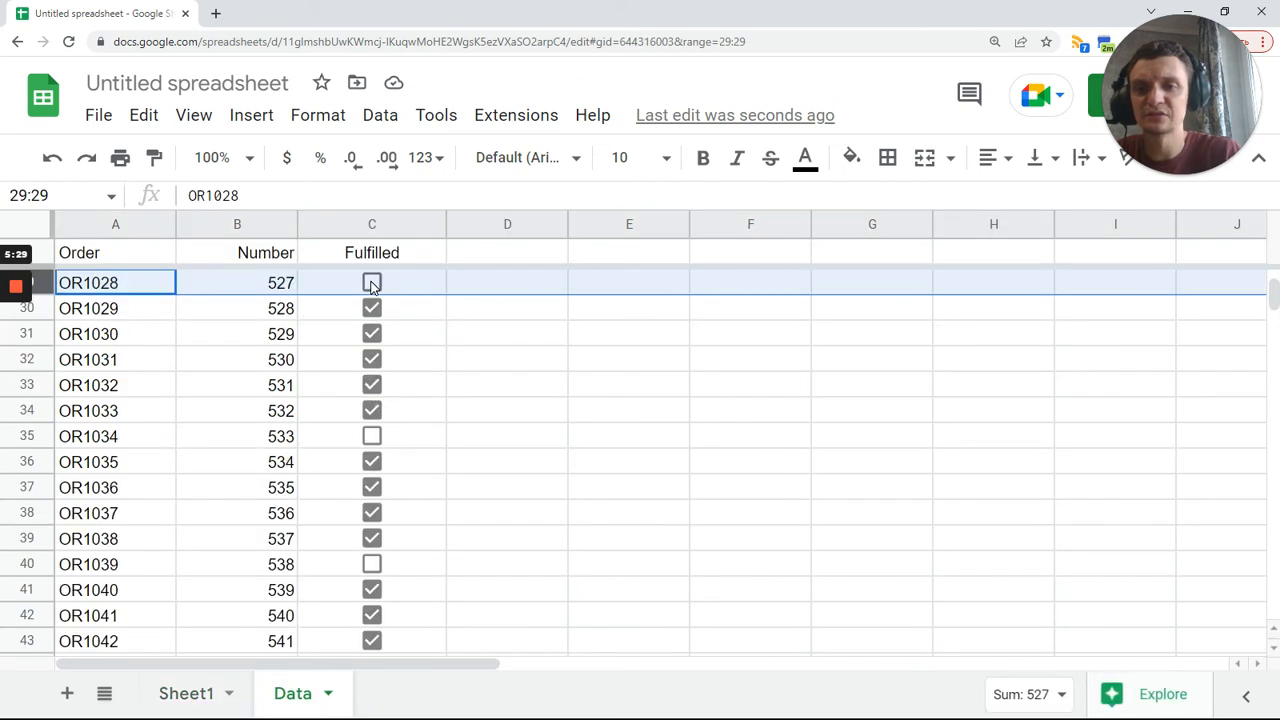
{"action": "left_click", "coordinate": [372, 283]}
{"action": "left_click", "coordinate": [196, 694]}
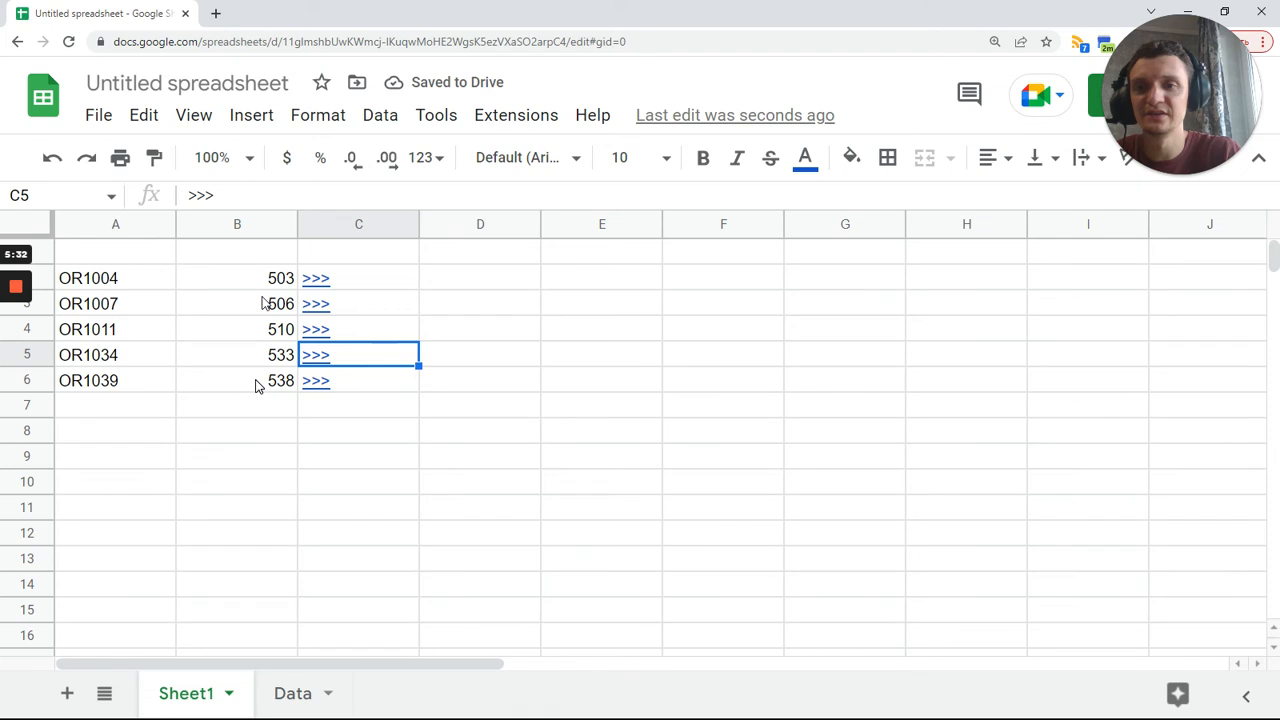
{"action": "left_click_drag", "start_coordinate": [262, 280], "coordinate": [256, 387]}
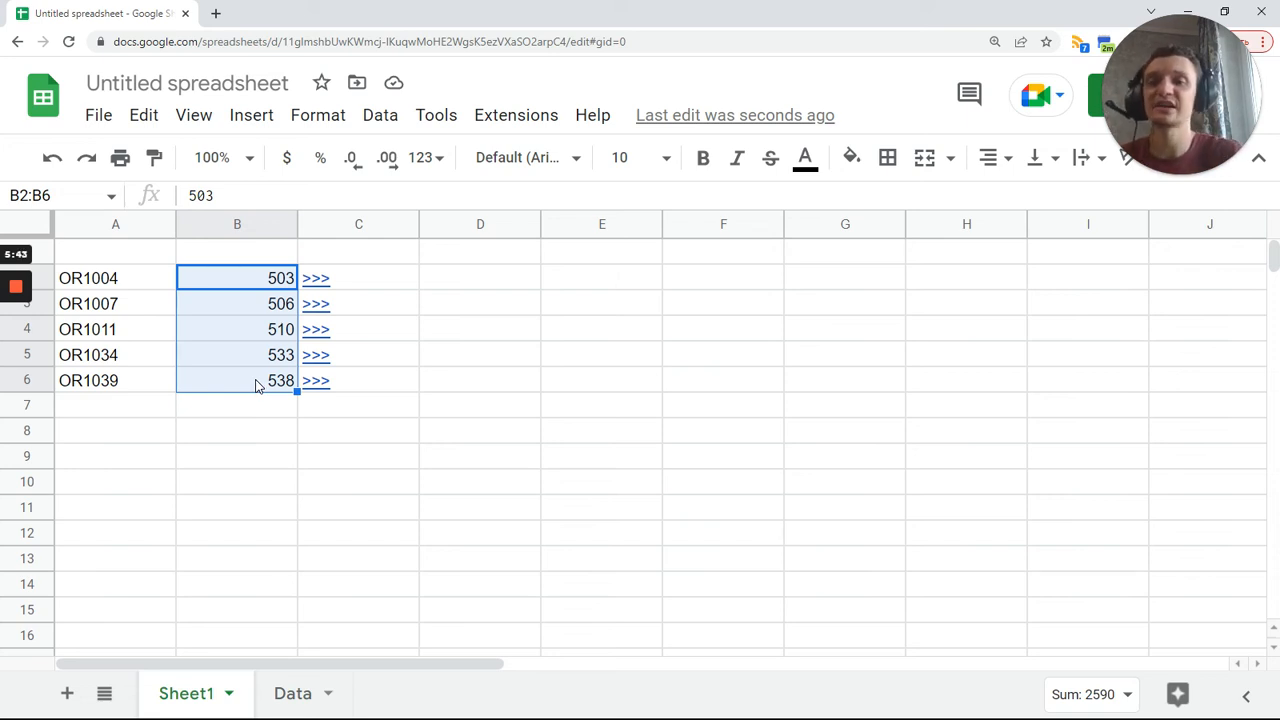
{"action": "left_click", "coordinate": [335, 308]}
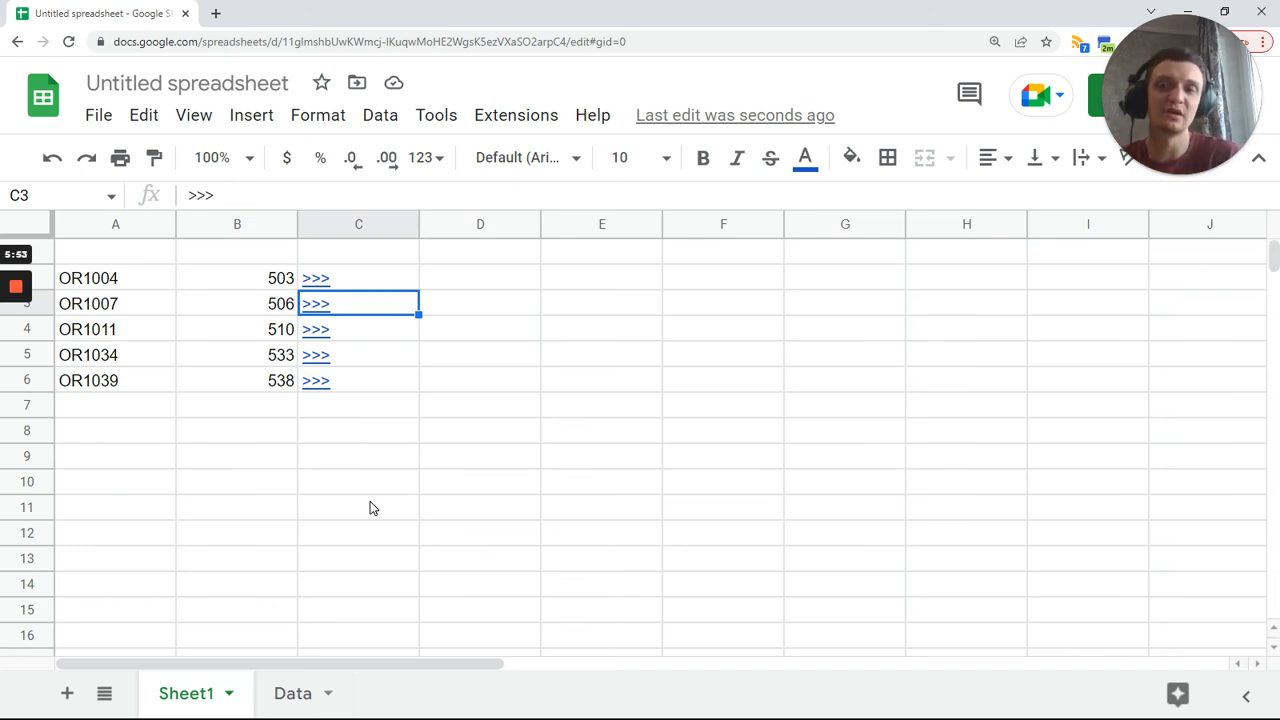
{"action": "left_click", "coordinate": [125, 254]}
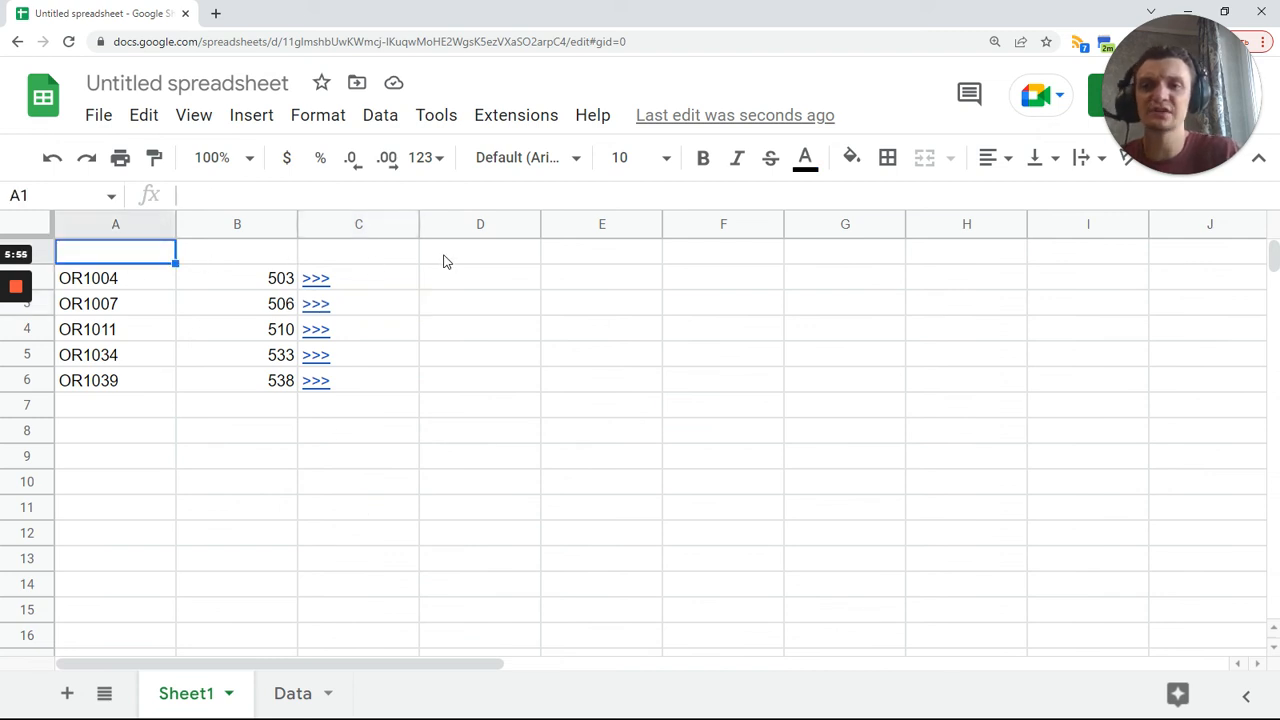
{"action": "left_click_drag", "start_coordinate": [602, 254], "coordinate": [152, 261]}
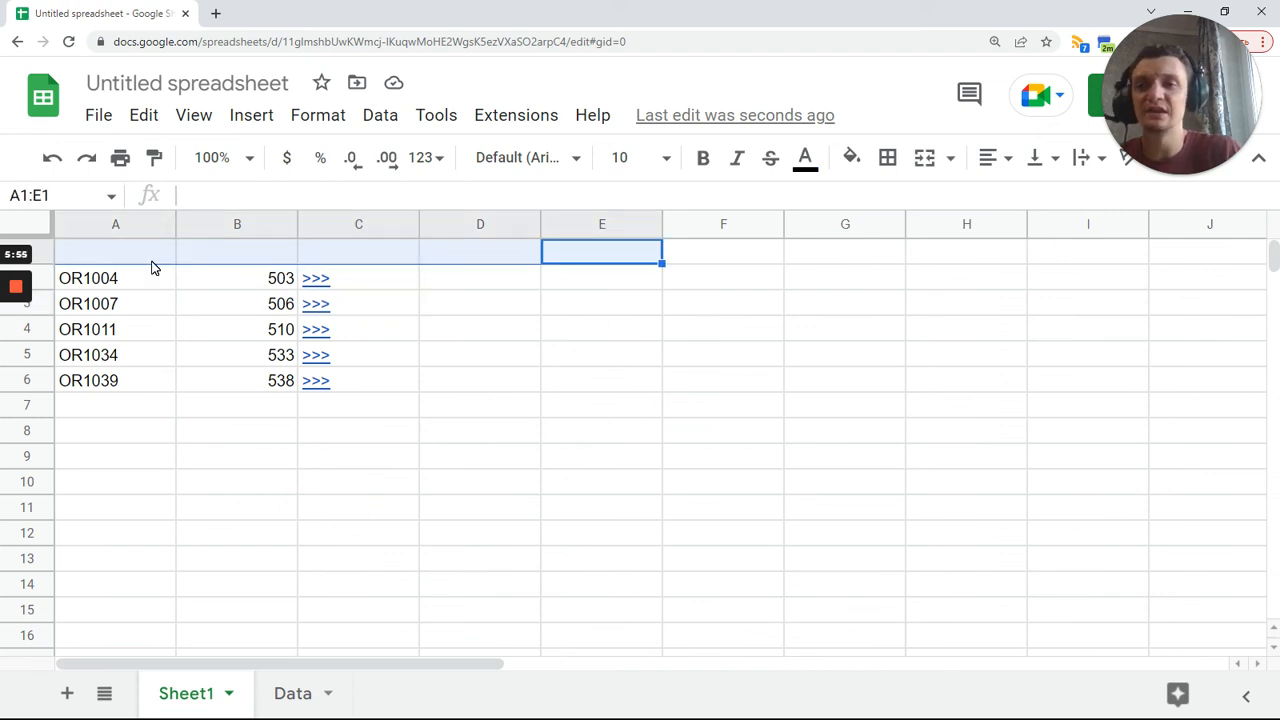
{"action": "left_click", "coordinate": [290, 694]}
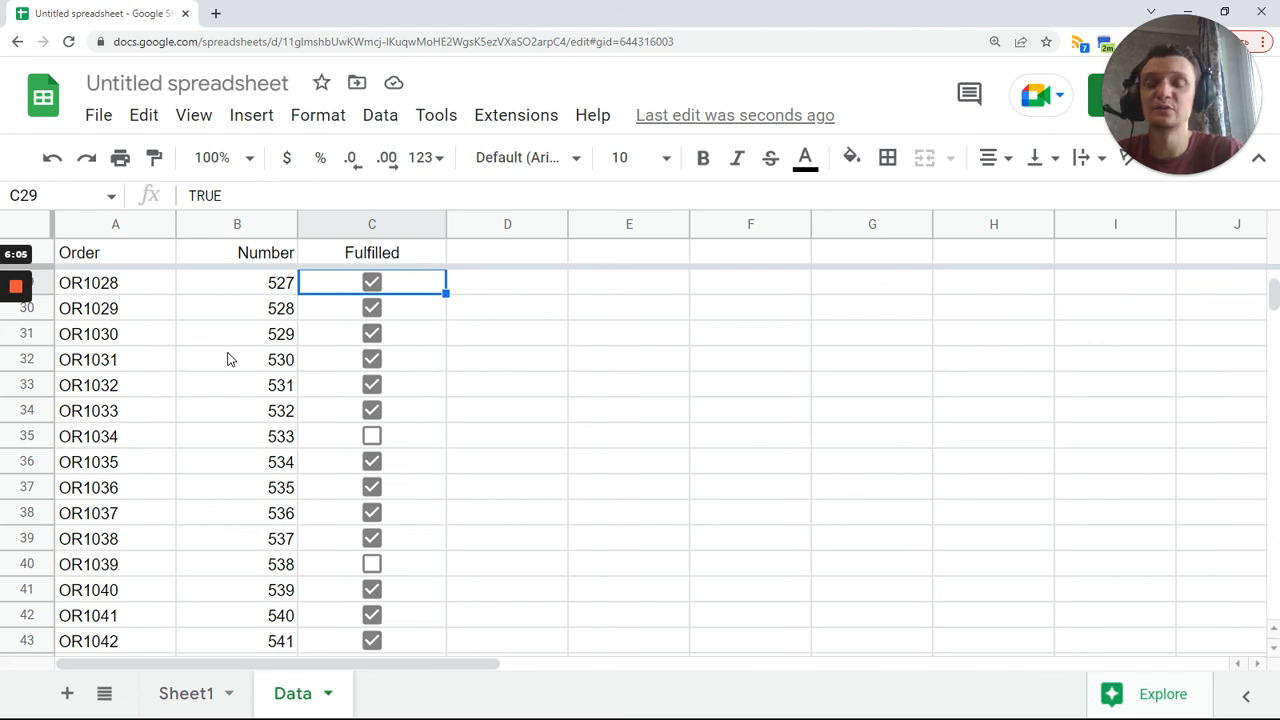
{"action": "left_click", "coordinate": [188, 692]}
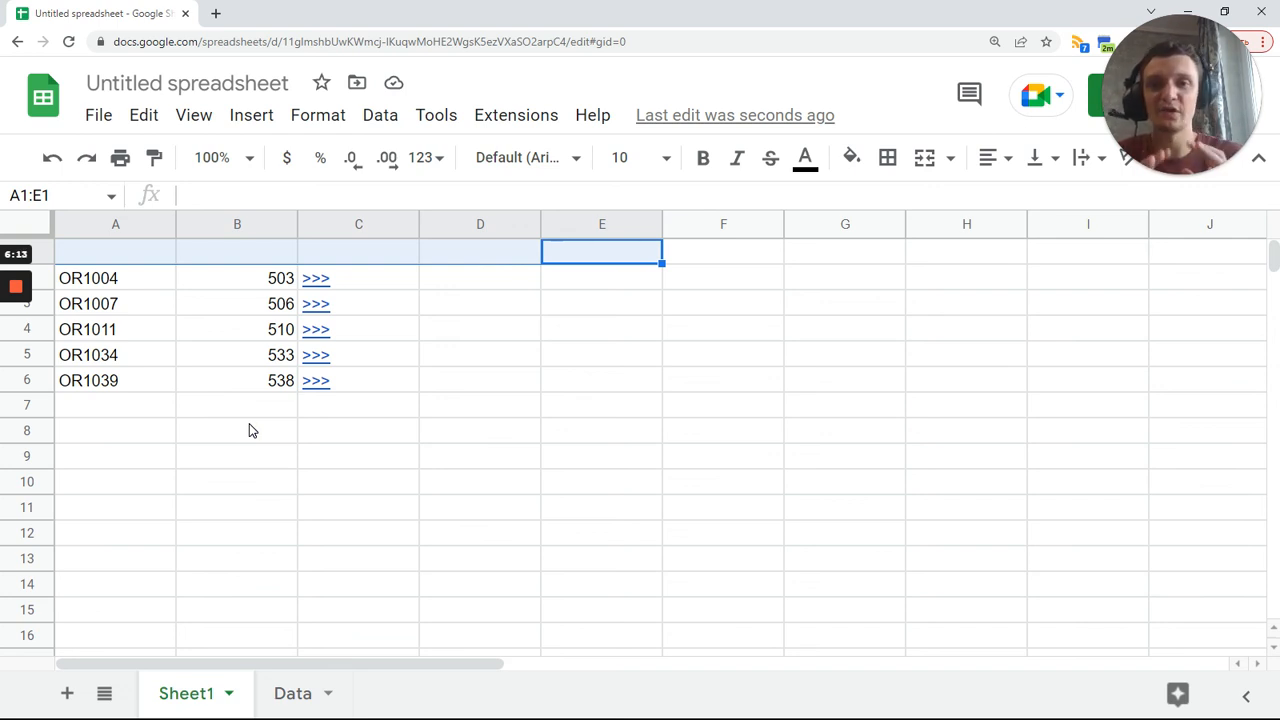
{"action": "mouse_move", "coordinate": [15, 320]}
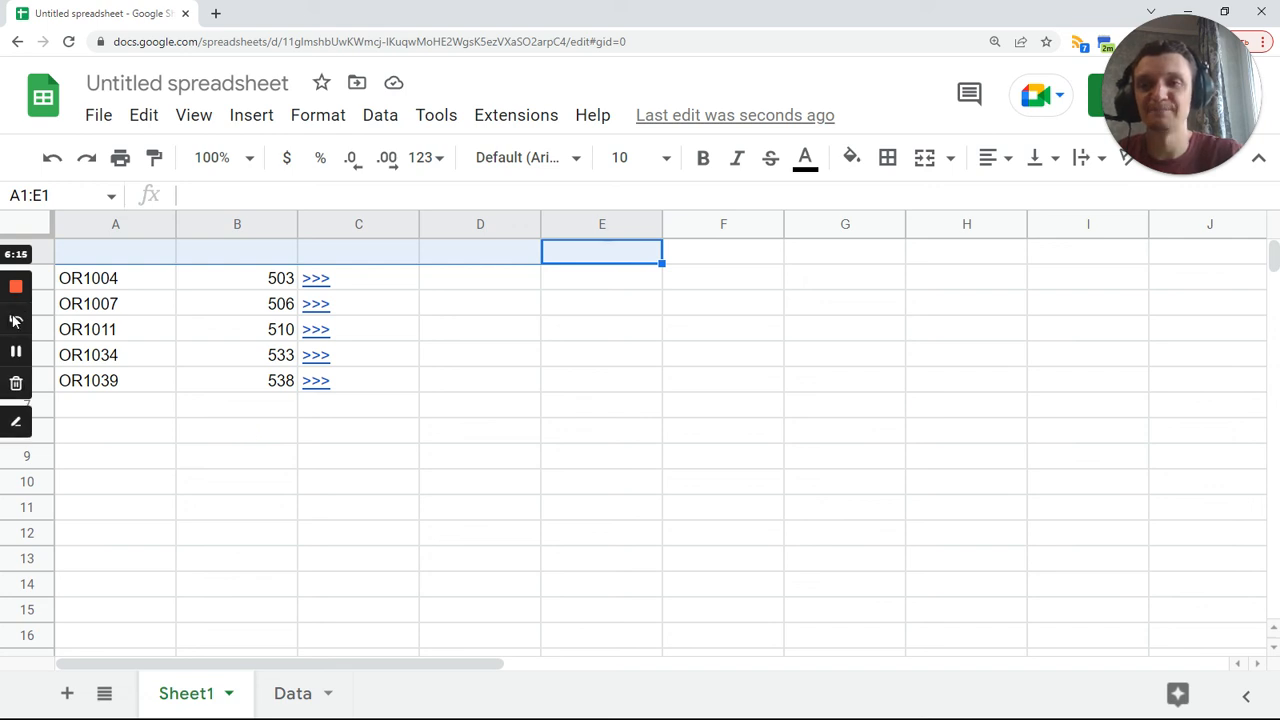